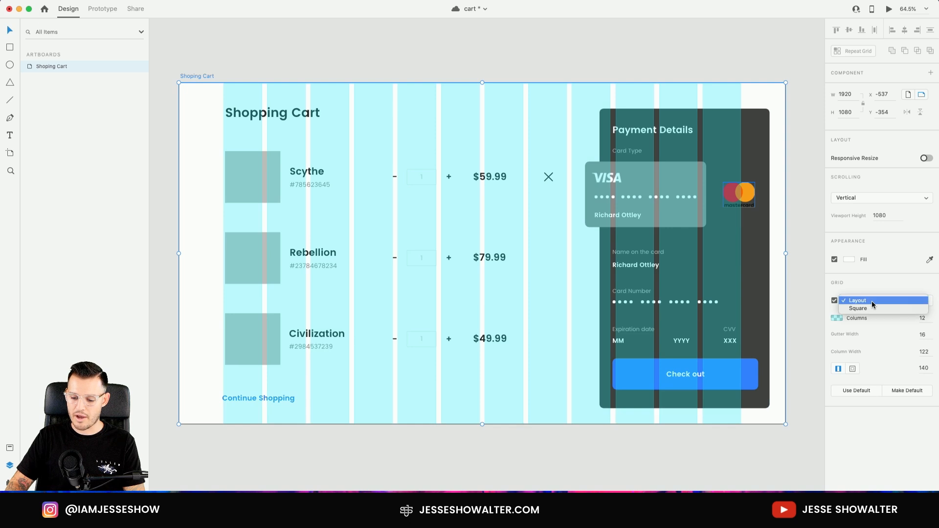
Switch the Shoping Cart artboard's grid to Square and back to Layout, and turn the grid off
click(871, 306)
click(873, 301)
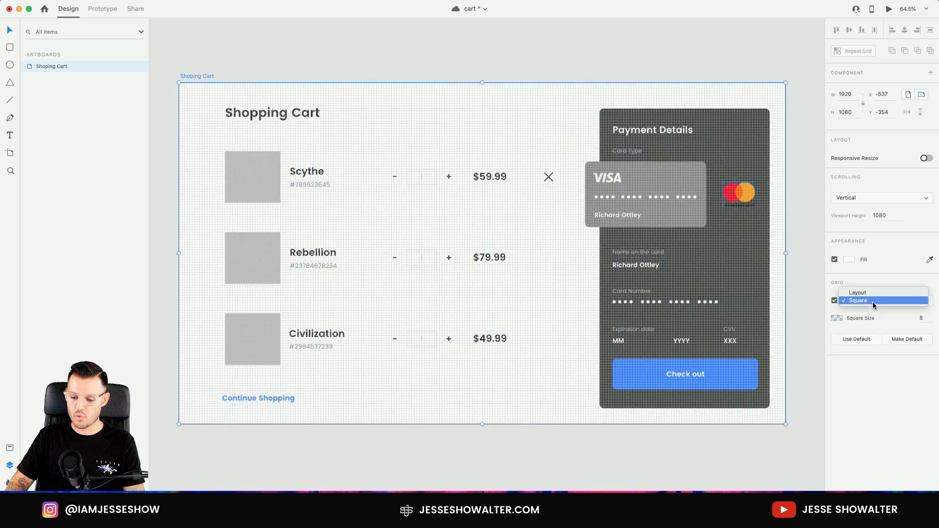
click(871, 293)
click(835, 301)
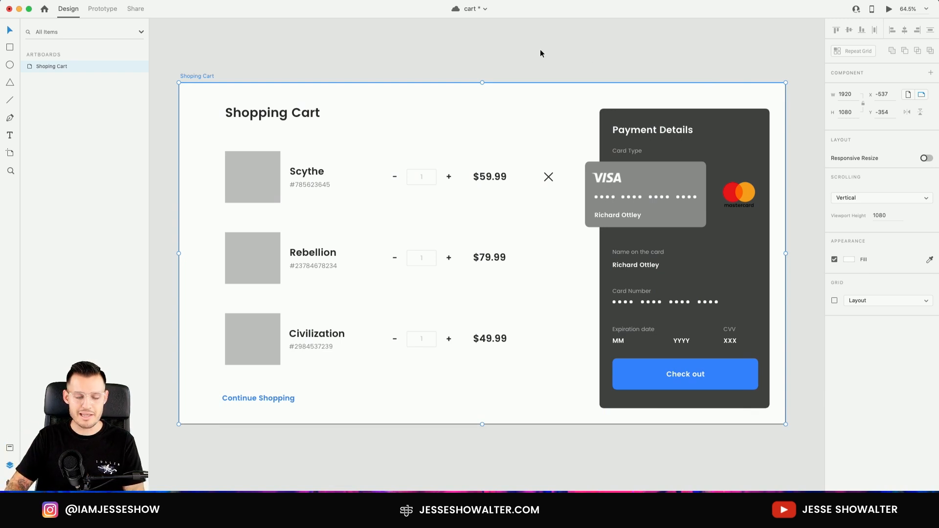
Save the document and draw a custom artboard about 515 × 792 beside the Shoping Cart artboard
key(a)
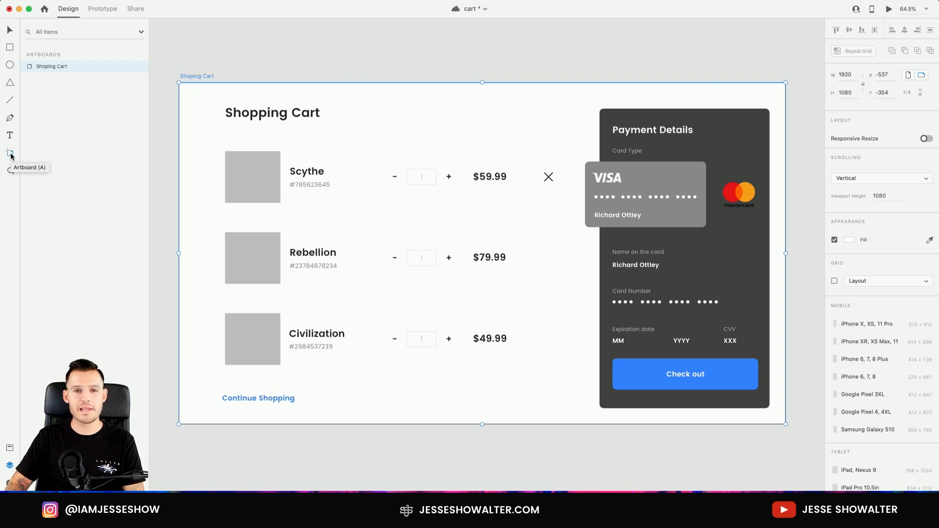
key(super+s)
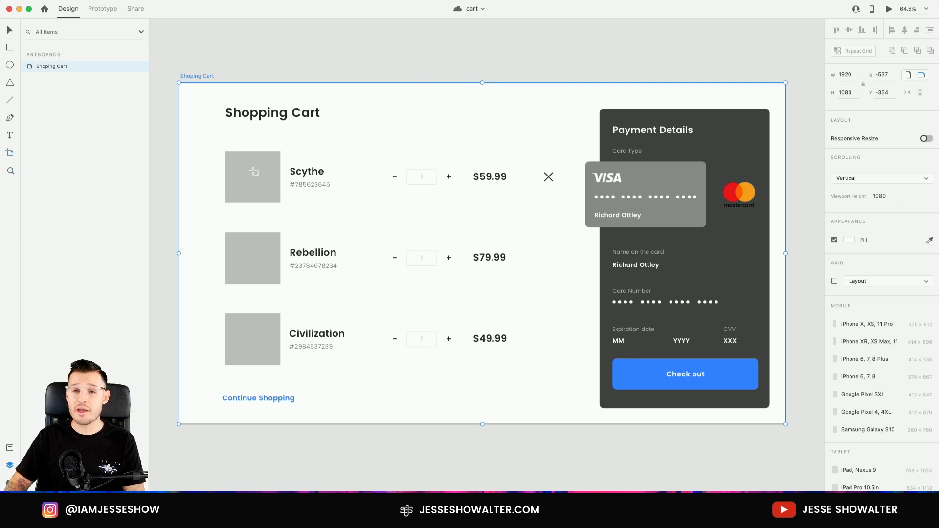
click(10, 154)
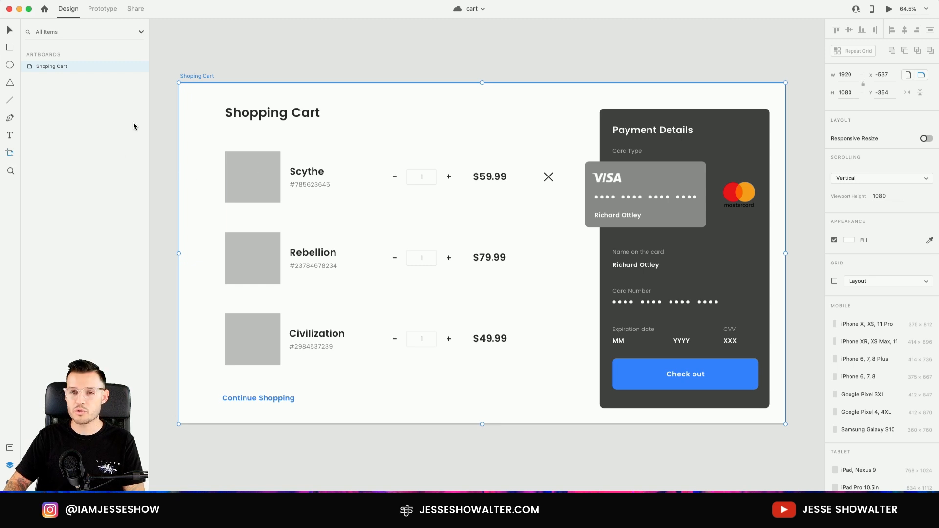
scroll(621, 98, right, 10)
scroll(616, 92, right, 2)
drag(498, 82, 661, 334)
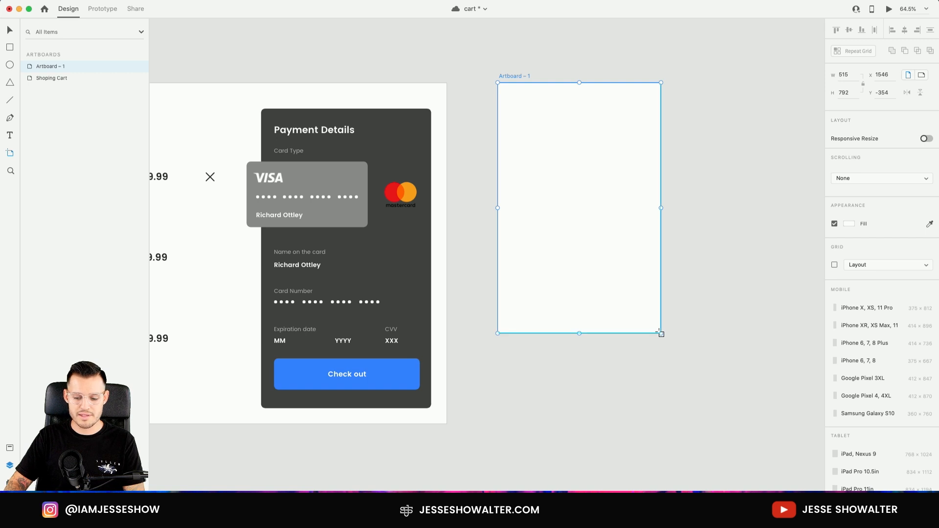
Add preset artboards for iPhone X, XS, 11 Pro, iPad, Nexus 9, Web 1920 and Watch 38mm
scroll(885, 335, down, 5)
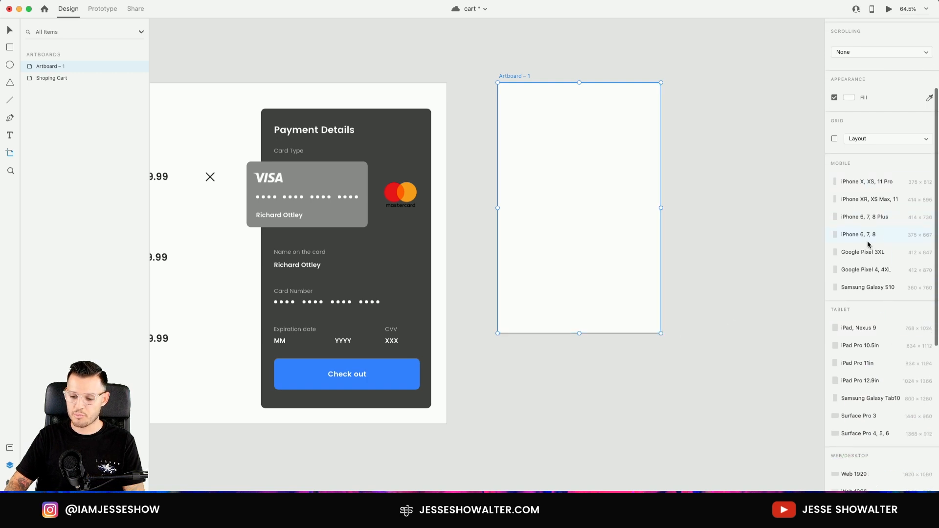
scroll(869, 248, down, 2)
click(869, 146)
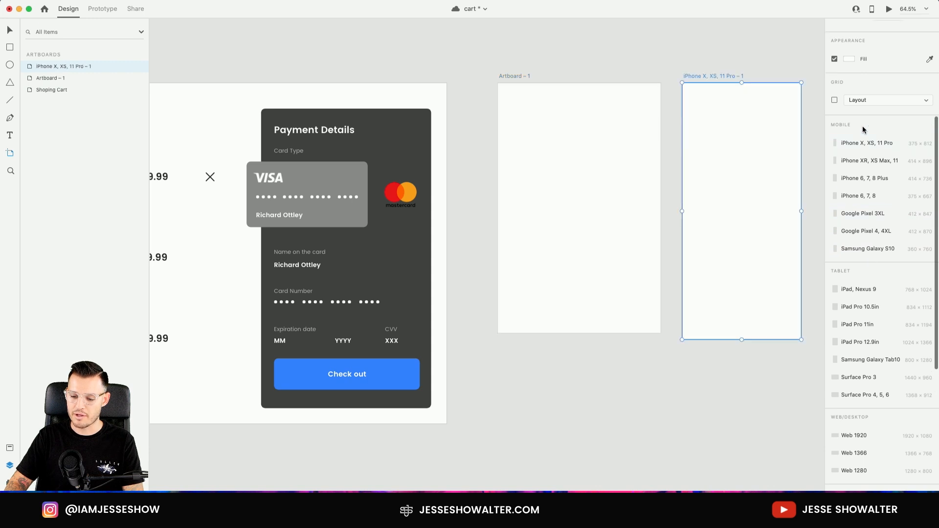
click(867, 290)
scroll(855, 347, down, 5)
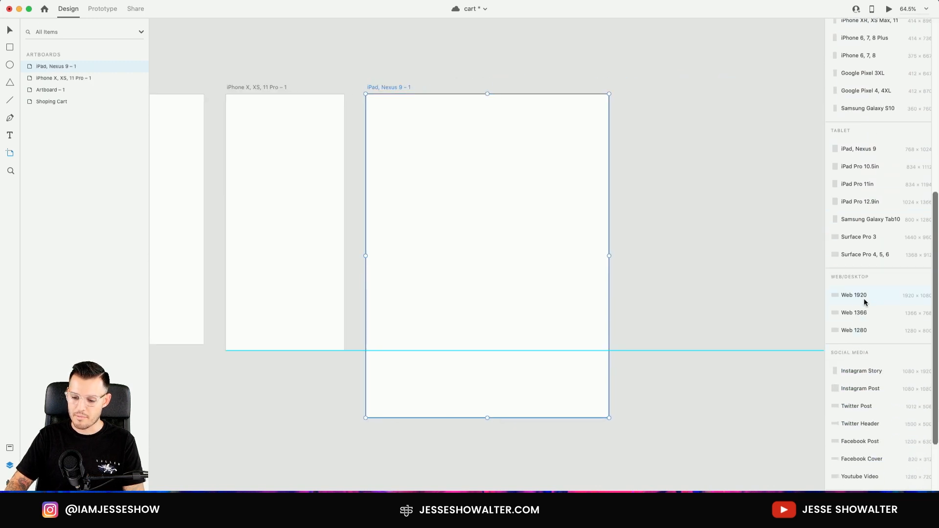
click(864, 300)
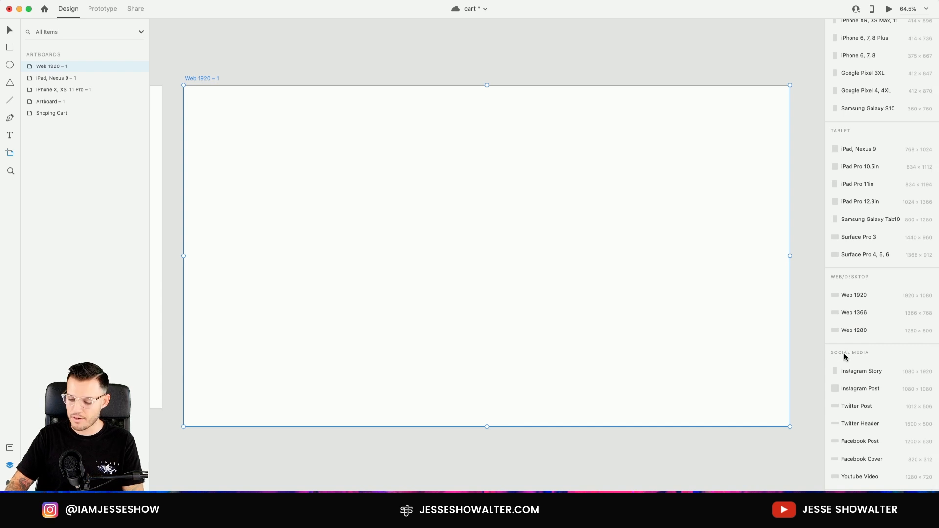
scroll(845, 354, down, 4)
click(861, 431)
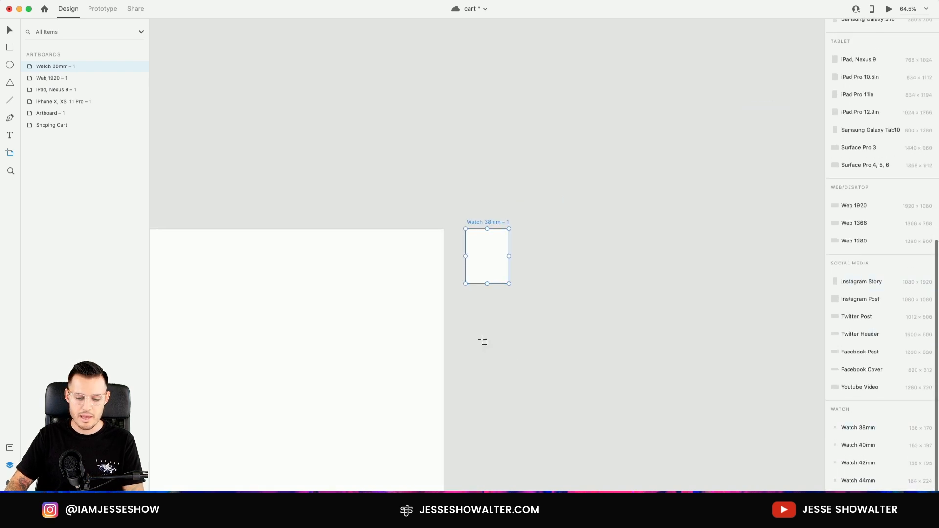
key(v)
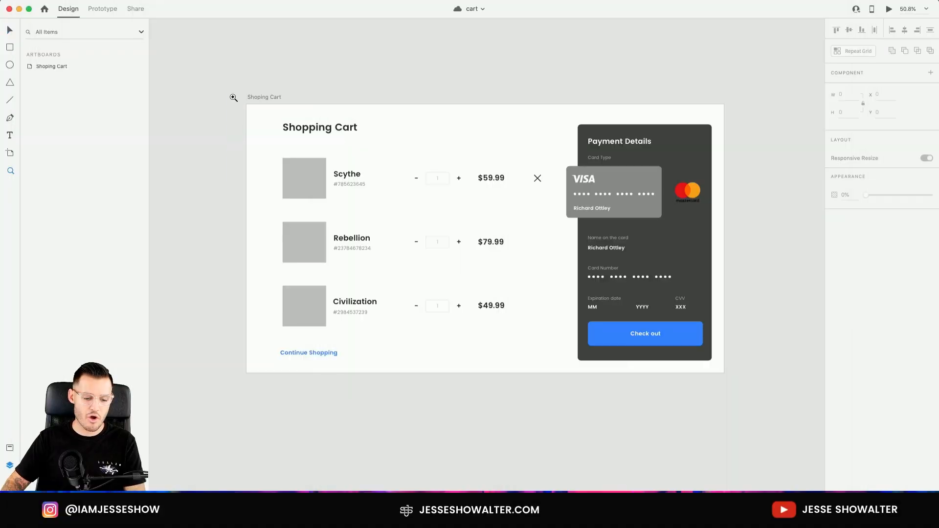
Examine the nested layers of the cart list and select the image placeholders inside the three items directly
key(super+0)
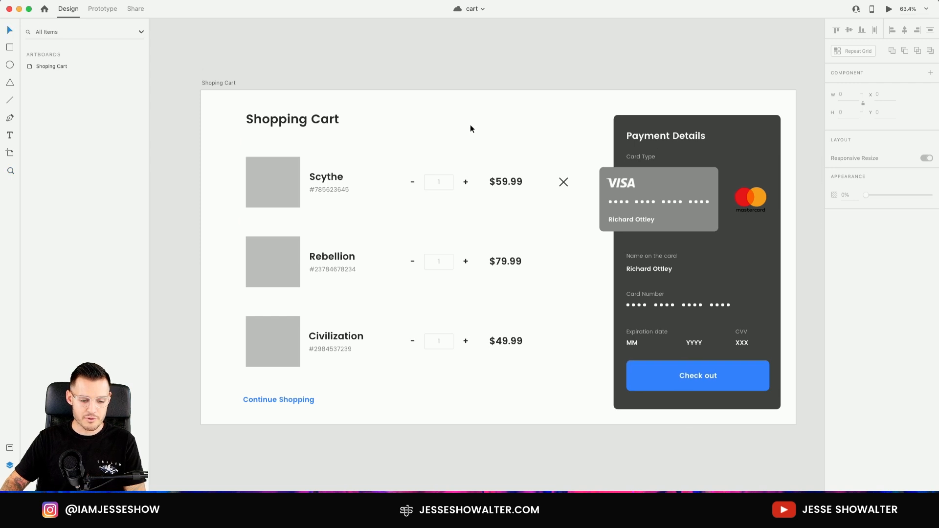
double_click(259, 175)
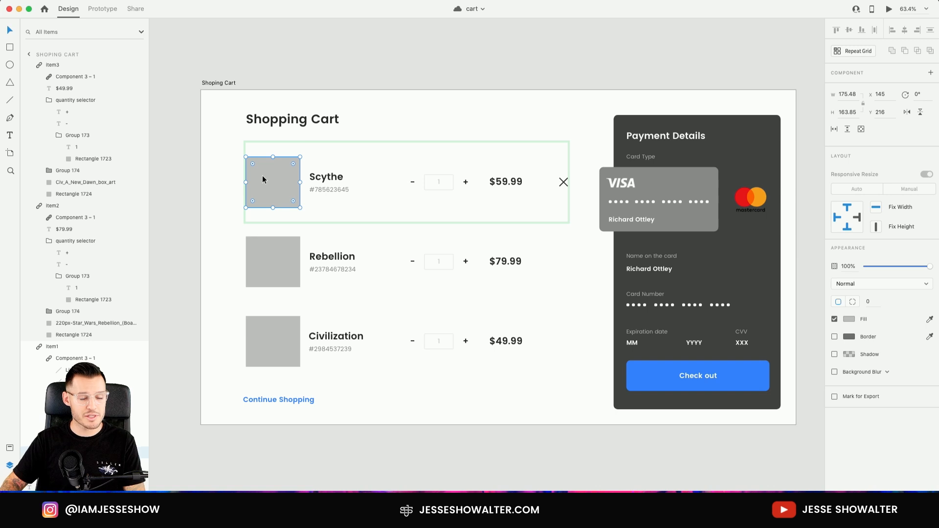
scroll(39, 240, up, 5)
click(39, 194)
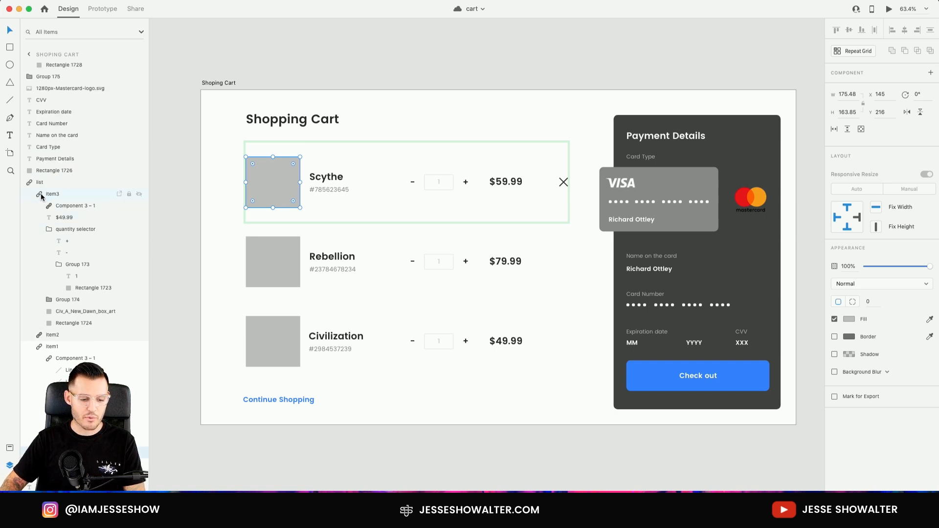
scroll(41, 211, up, 5)
click(27, 302)
super+click(273, 264)
super+click(282, 336)
super+click(275, 178)
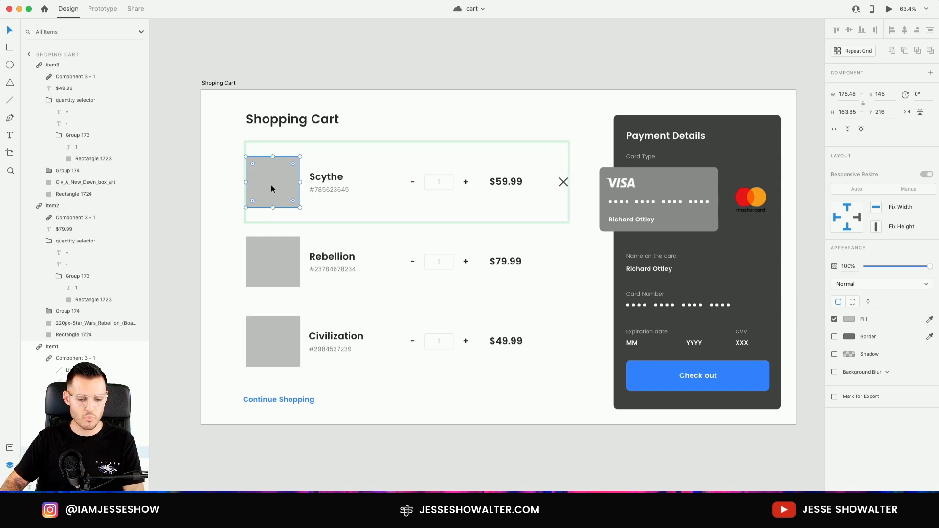
Try a grey fill on the Check out button's rectangle and undo the colour change
super+click(757, 388)
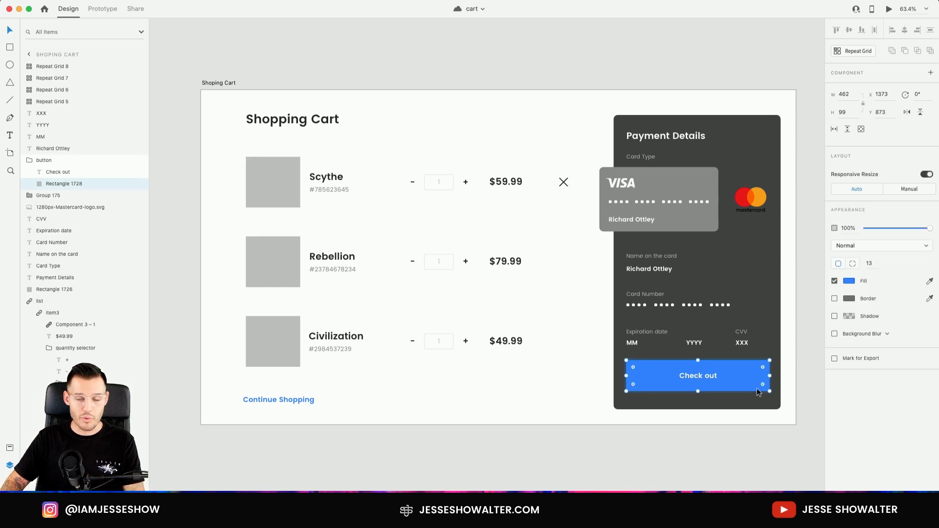
click(850, 281)
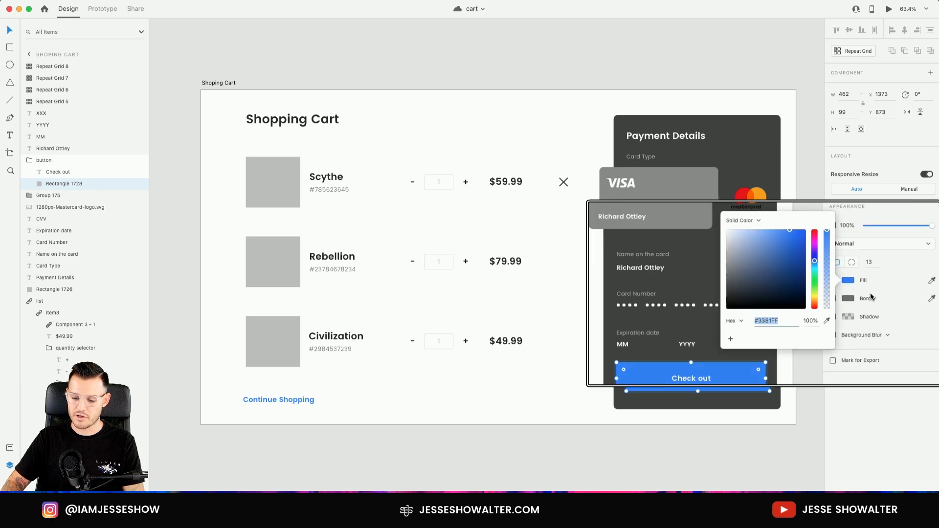
mouse_move(800, 249)
mouse_down()
mouse_move(814, 252)
mouse_move(751, 291)
mouse_move(732, 266)
mouse_up()
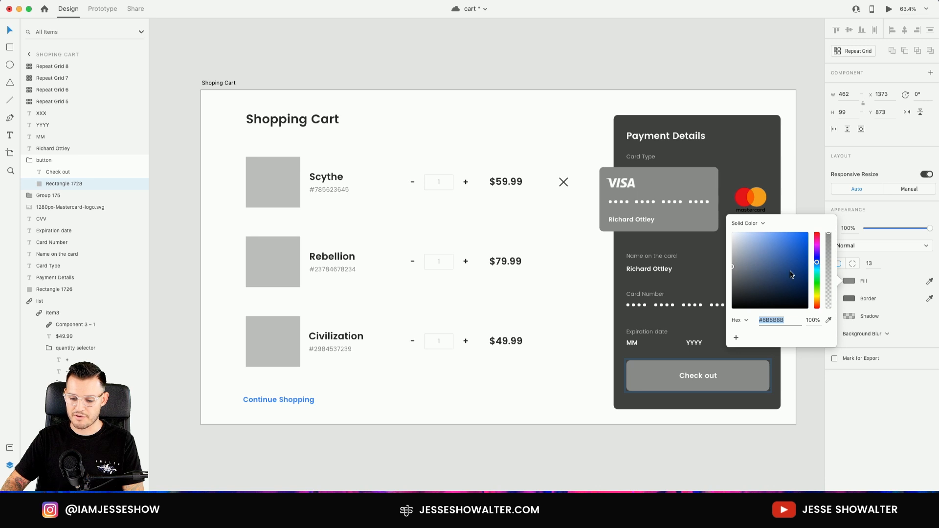
click(809, 409)
key(super+z)
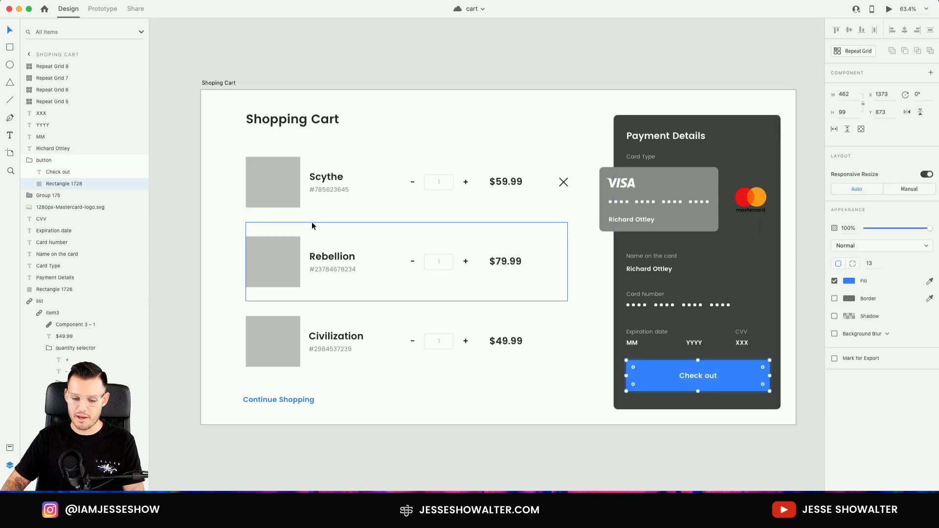
Try a border and a shadow on the Scythe image placeholder, removing each again, and check the blur type options
double_click(271, 184)
click(835, 338)
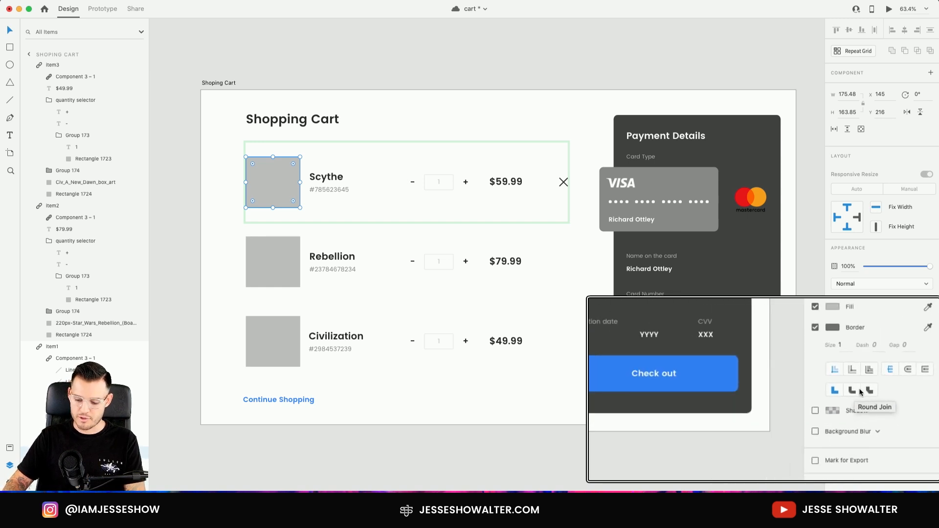
click(836, 336)
click(834, 355)
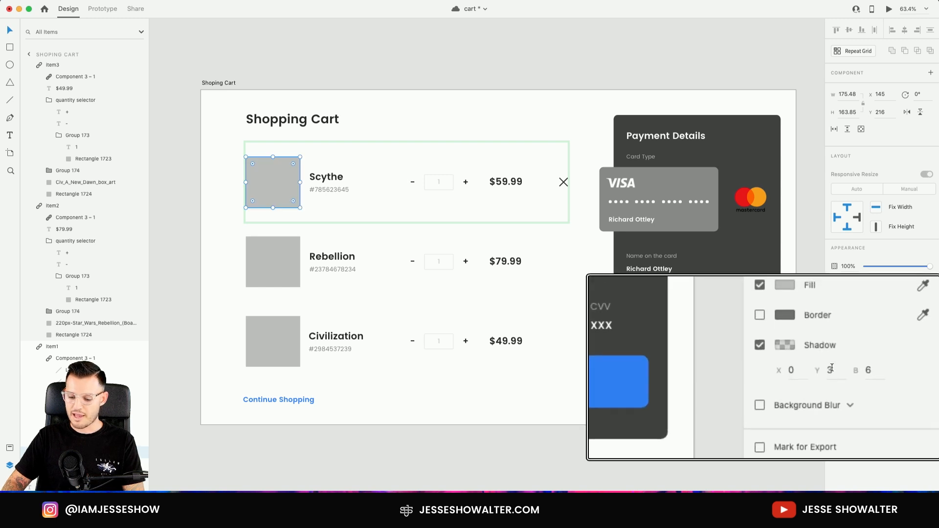
click(764, 354)
click(815, 374)
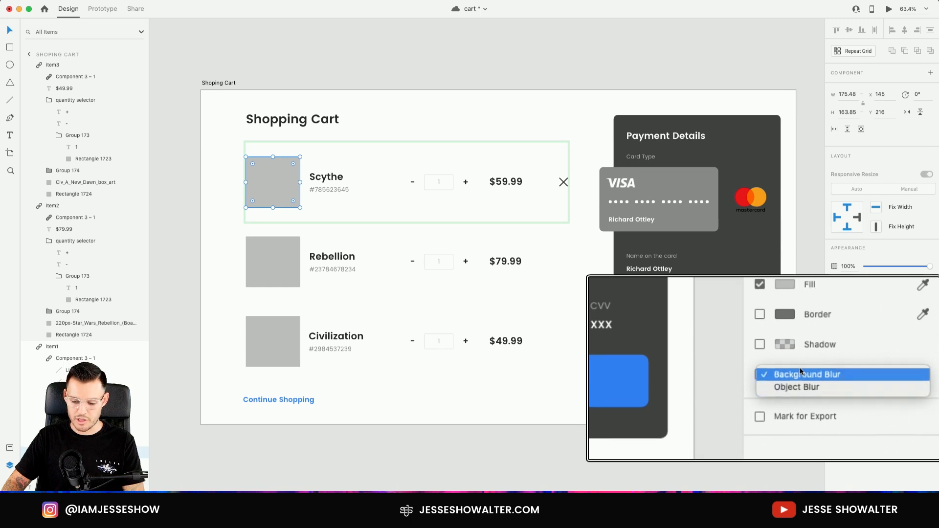
click(837, 367)
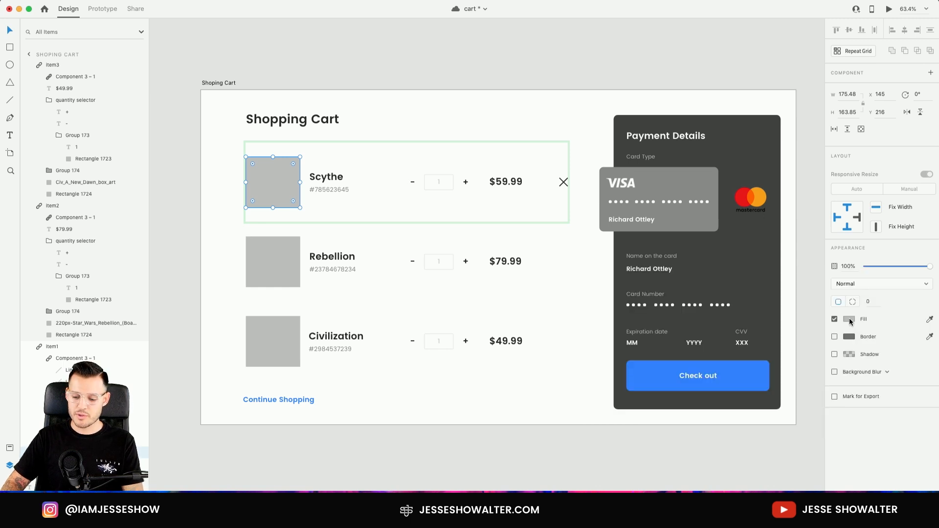
Try a linear gradient fill on the Scythe image placeholder and undo it
click(850, 318)
click(768, 262)
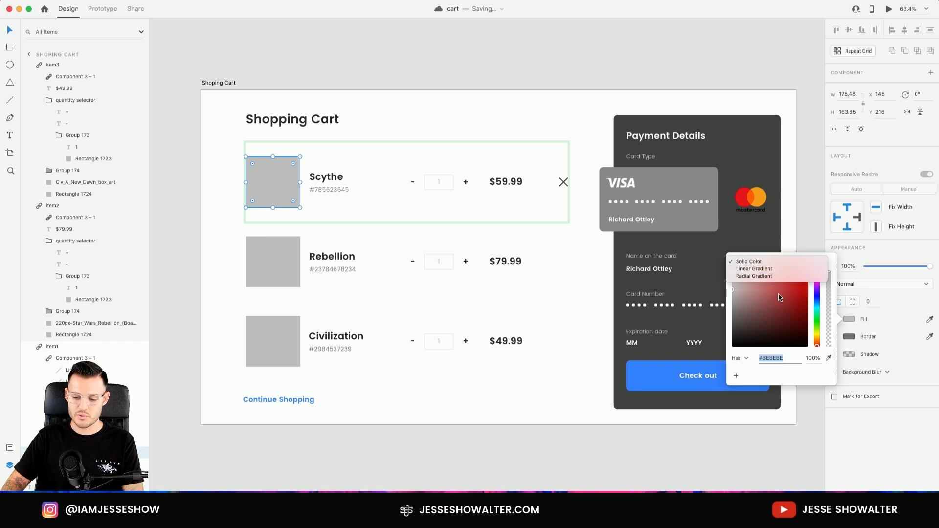
click(758, 269)
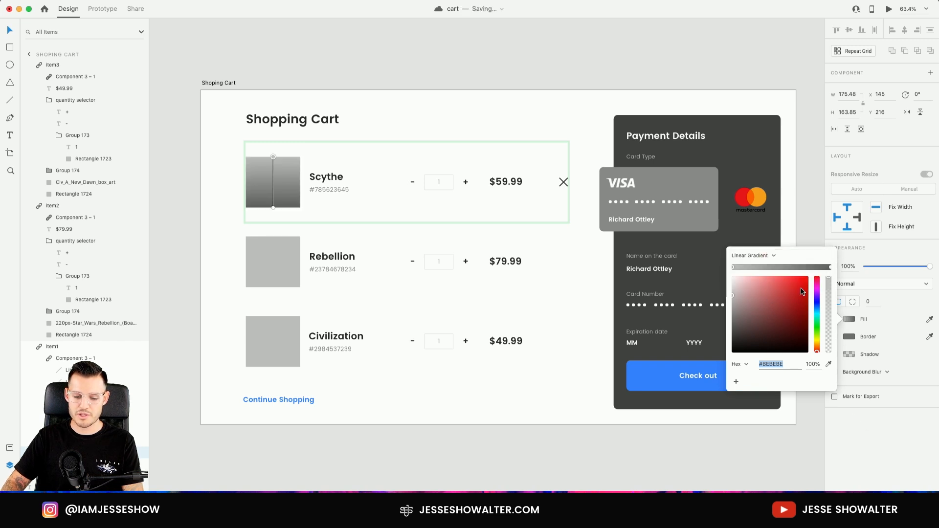
click(465, 73)
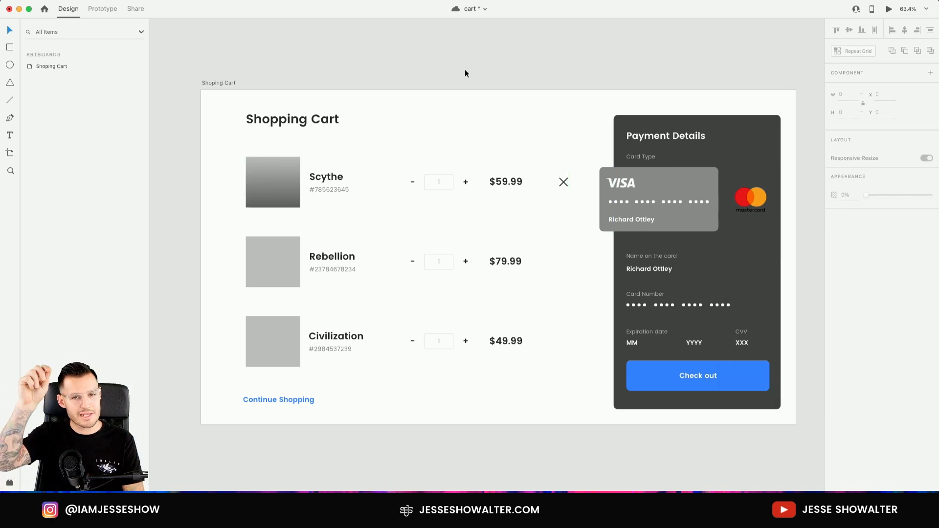
key(super+z)
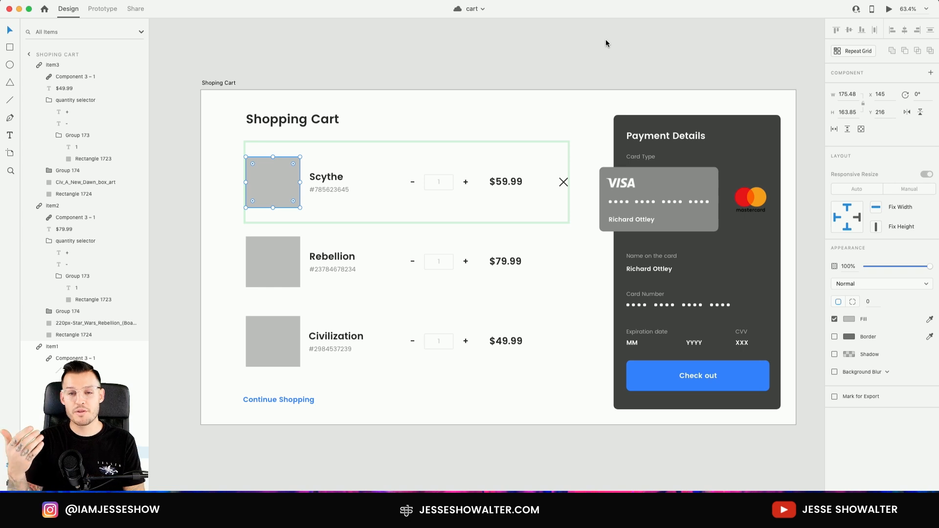
Switch to the Finder assets folder and fill the Scythe placeholder with the Scythe box JPG image
key(super+Tab)
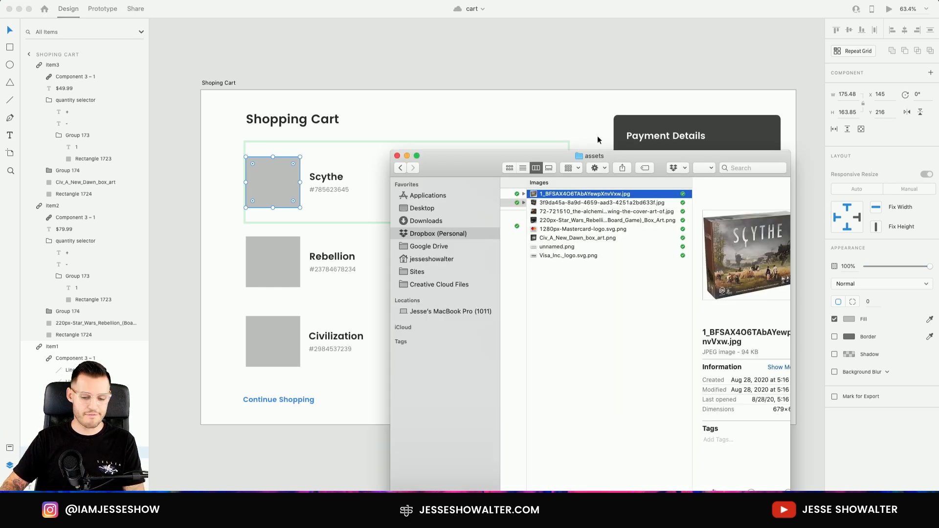
drag(566, 195, 270, 184)
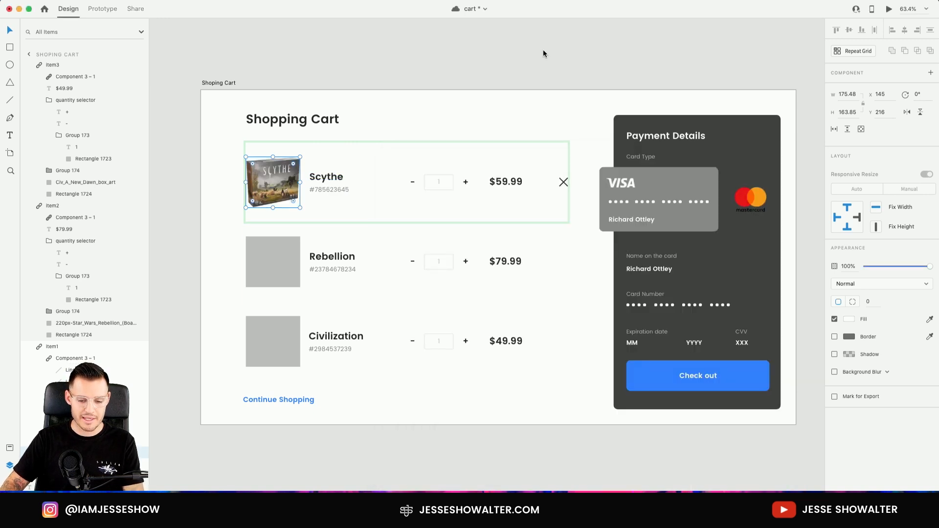
click(501, 68)
Enlarge the Scythe box image inside its placeholder and reposition it so the artwork fills the frame
scroll(390, 299, up, 5)
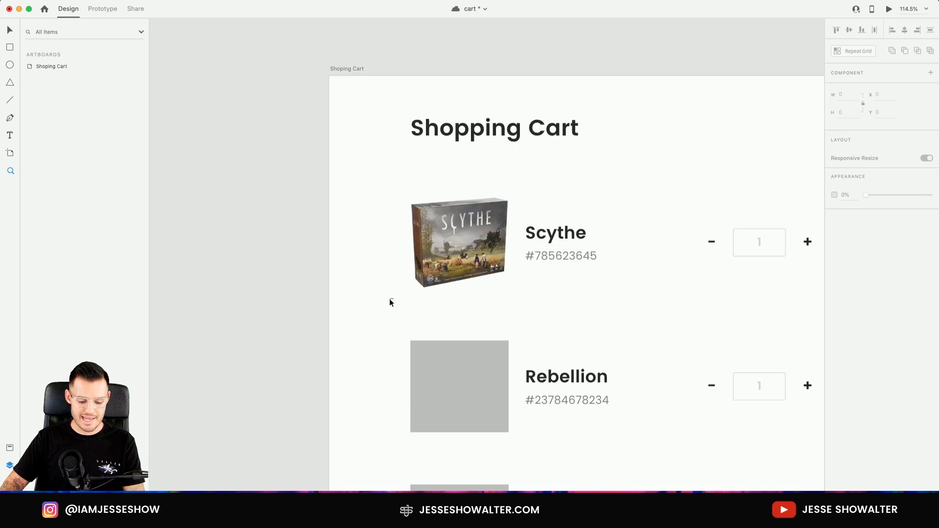
click(458, 253)
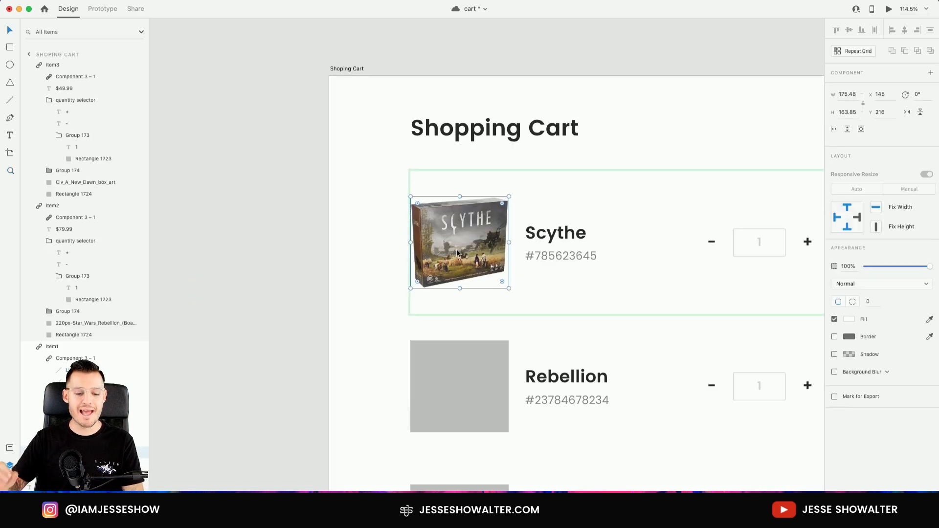
double_click(462, 243)
drag(509, 195, 555, 155)
mouse_move(451, 251)
mouse_down()
mouse_move(436, 251)
mouse_move(445, 255)
mouse_up()
click(195, 195)
key(super+0)
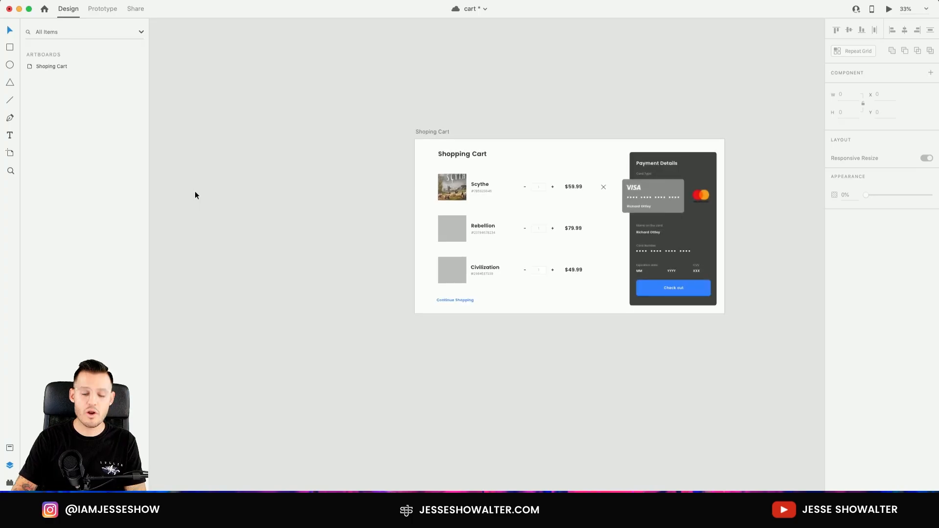
Switch to the Finder assets folder and place the Star Wars Rebellion box image over the Rebellion placeholder on the artboard
key(super+Tab)
drag(553, 221, 468, 201)
click(323, 298)
key(z)
click(453, 237)
key(v)
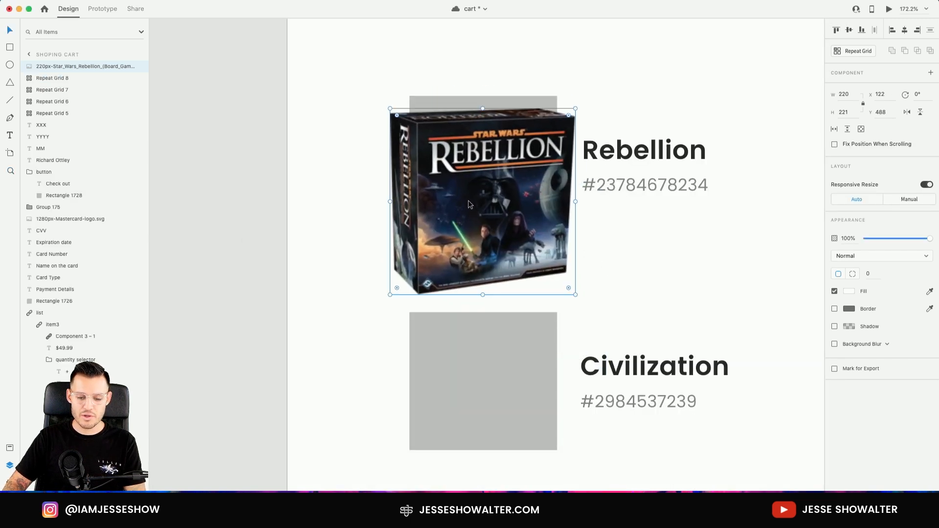
Cut the Rebellion box image from the artboard and paste it inside the Rebellion list item
shift+click(418, 102)
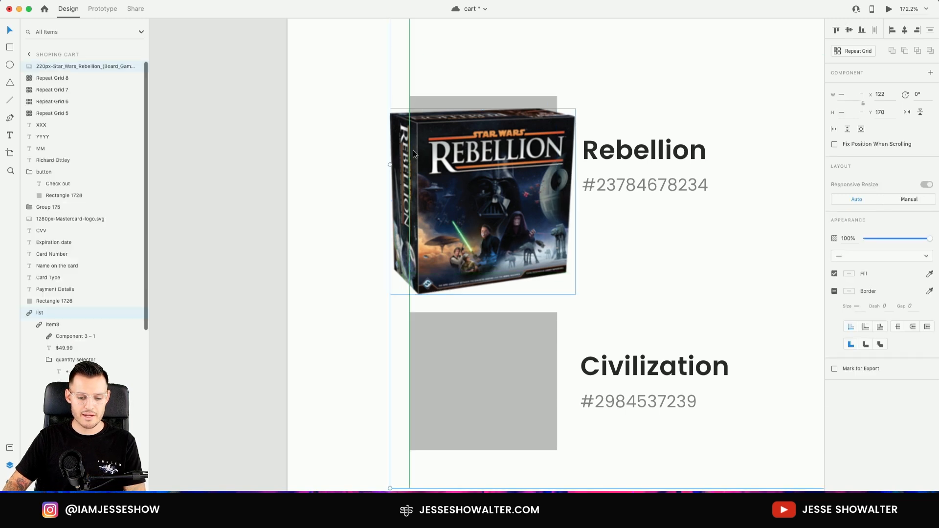
click(322, 131)
click(444, 145)
key(Delete)
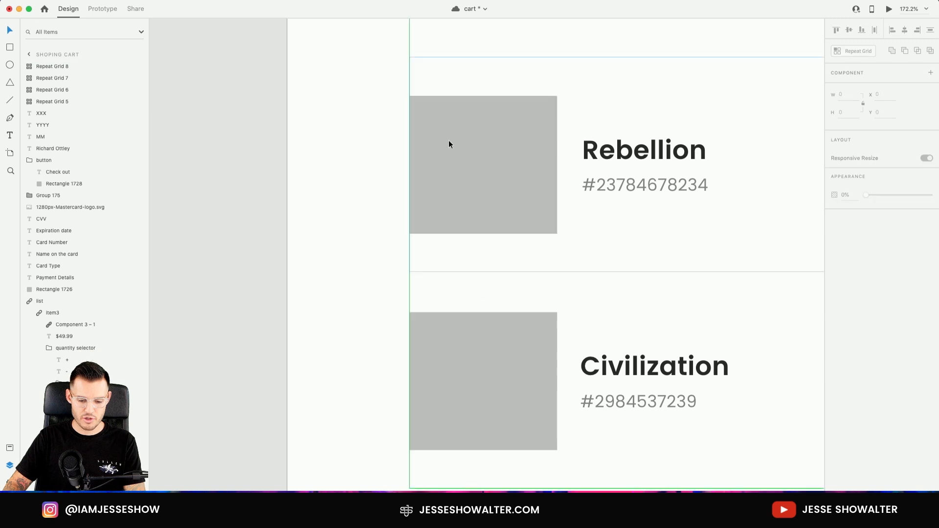
double_click(444, 149)
key(super+v)
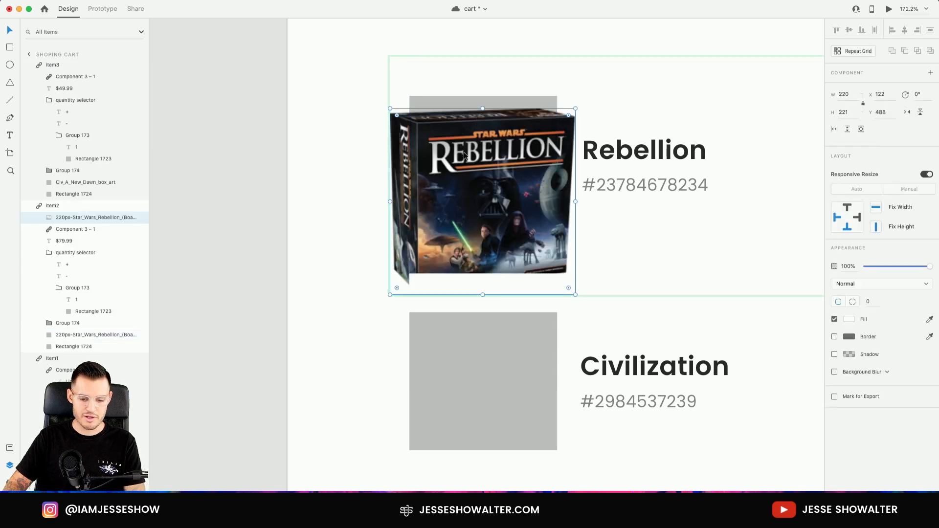
Mask the Rebellion box image with the grey Rebellion placeholder shape
shift+click(433, 101)
right_click(433, 104)
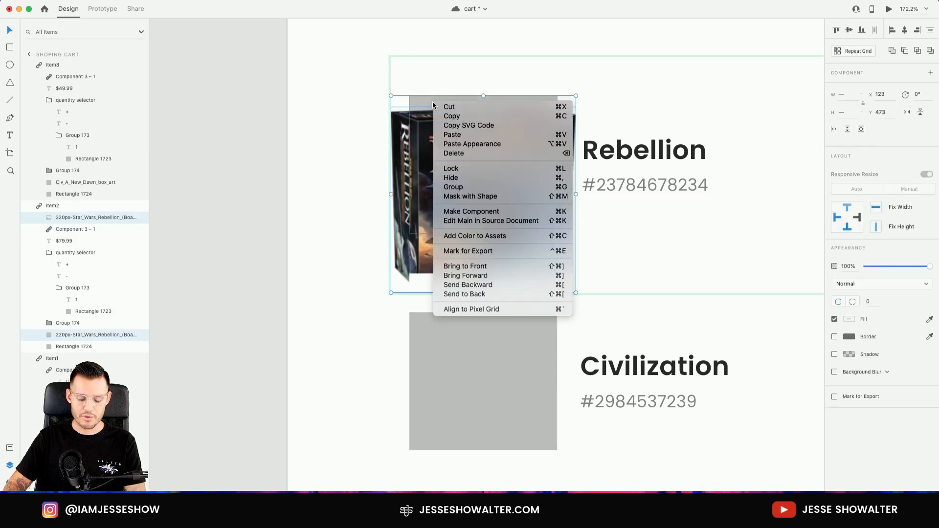
click(491, 196)
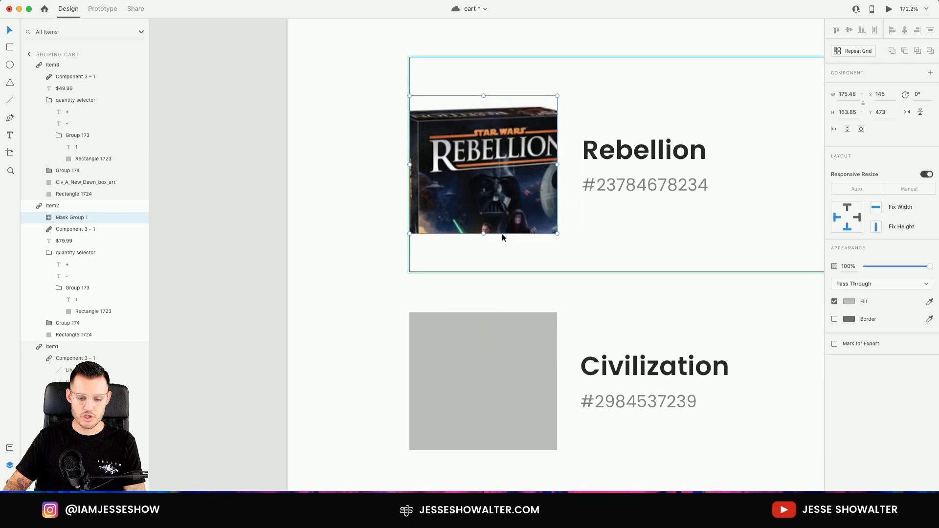
Reposition and shrink the Rebellion image inside its mask so the whole game box fits in the placeholder
double_click(503, 175)
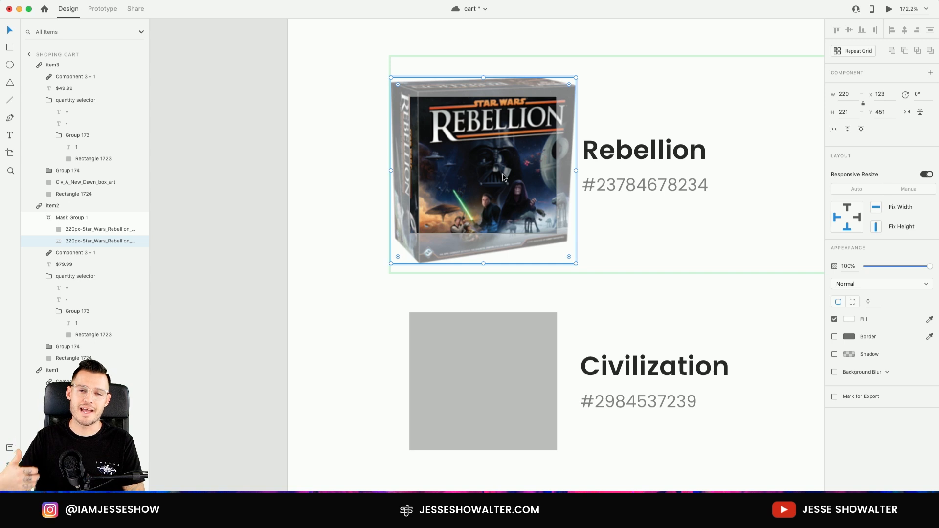
click(427, 251)
double_click(456, 195)
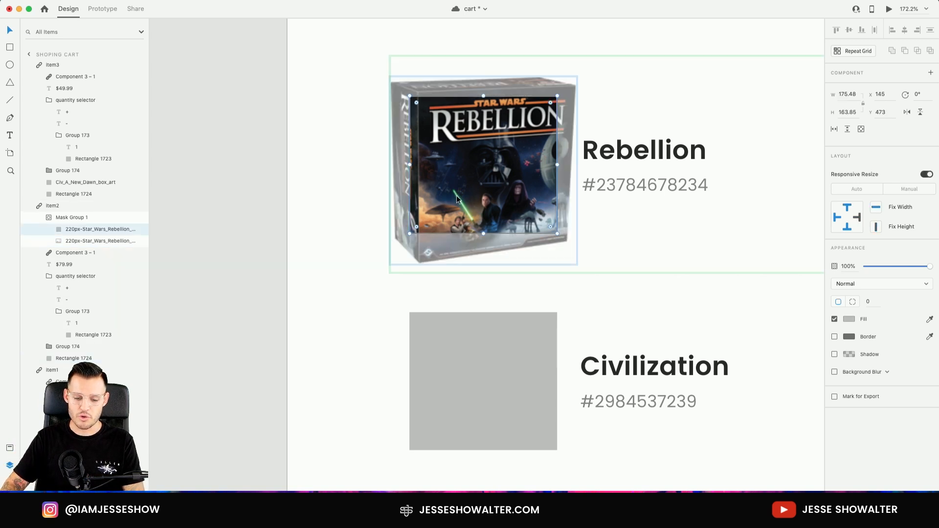
click(448, 204)
drag(394, 263, 454, 201)
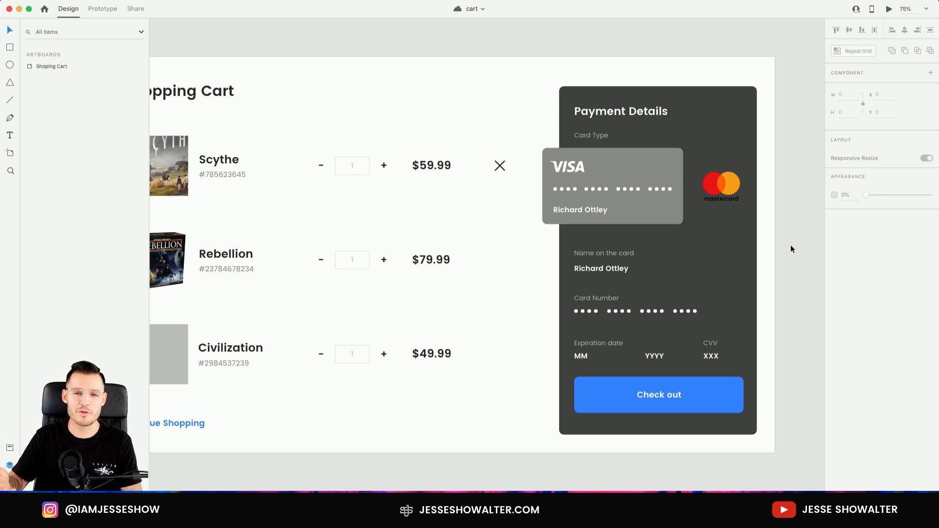
Turn the Check out button group in the payment panel into a component and inspect its main-component marker
drag(516, 309, 407, 298)
click(523, 356)
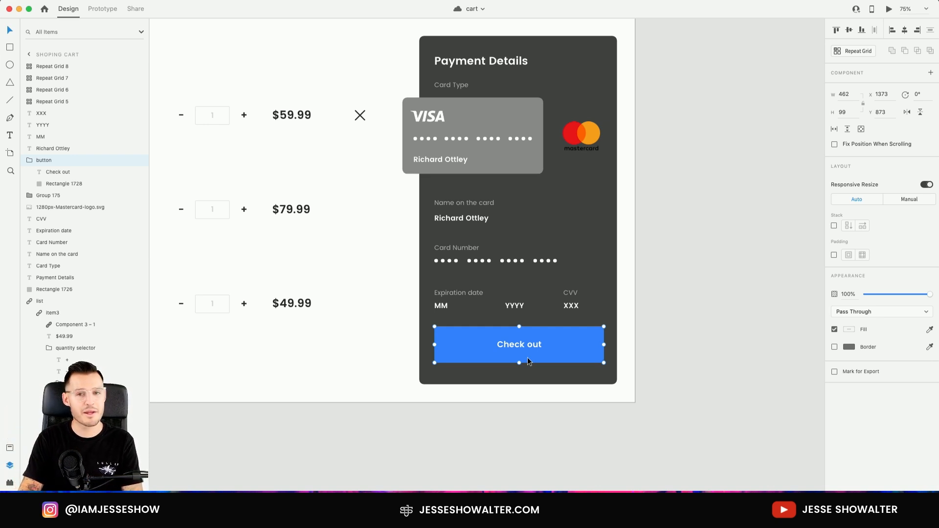
key(super+k)
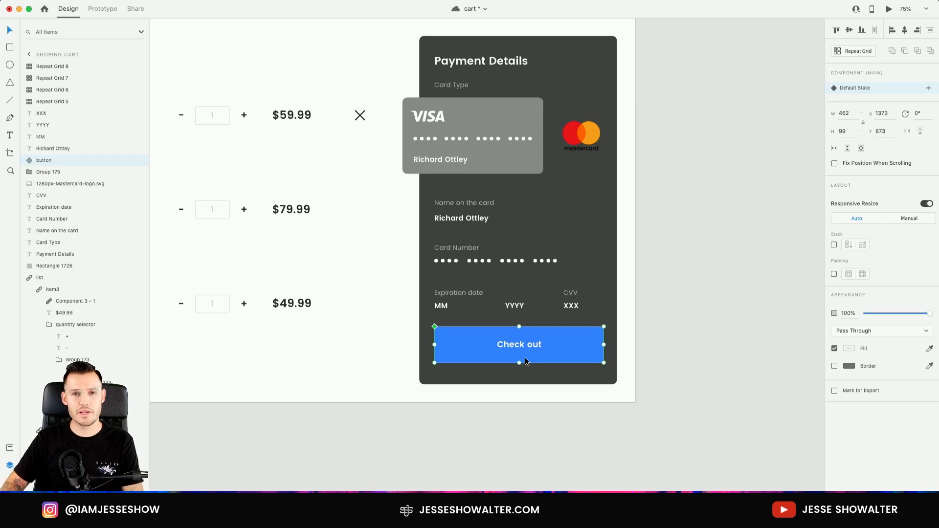
scroll(435, 330, up, 5)
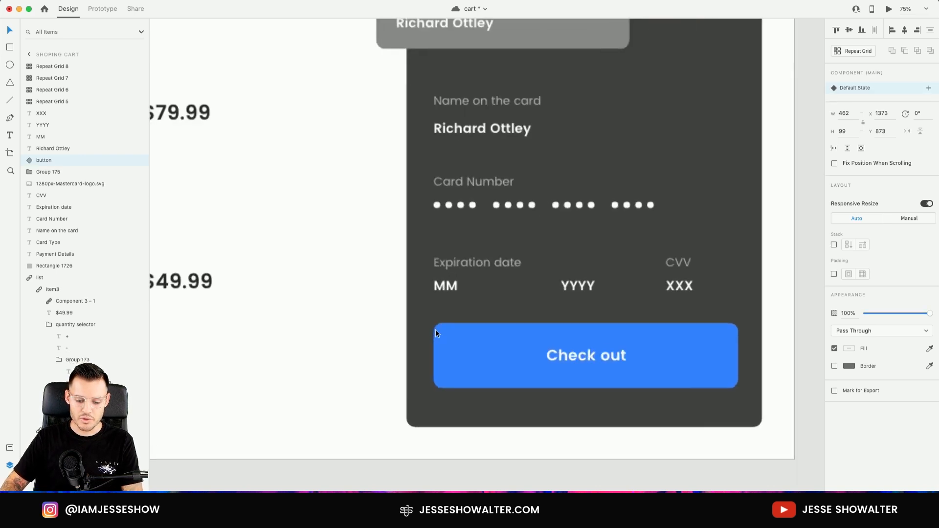
scroll(435, 330, down, 2)
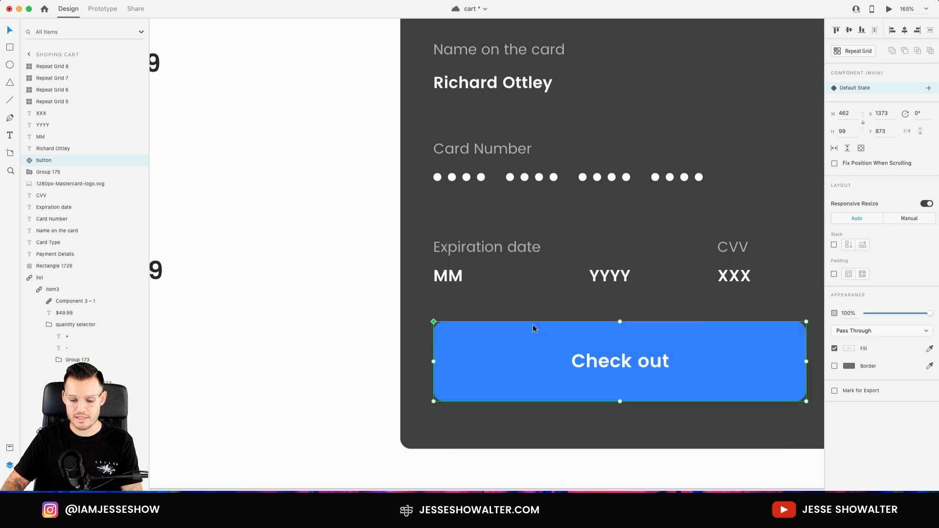
Duplicate the Check out button component onto the empty pasteboard beside the artboard
scroll(544, 326, down, 5)
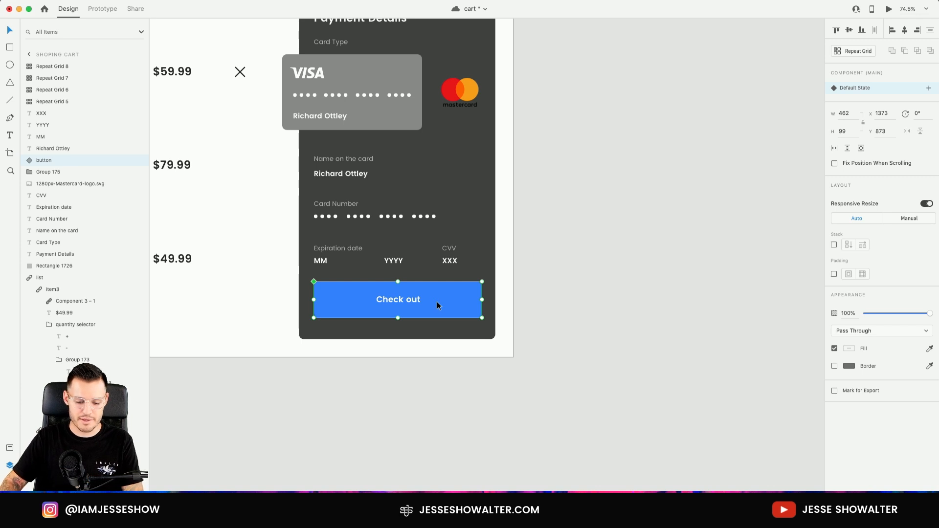
key(alt)
drag(648, 235, 649, 235)
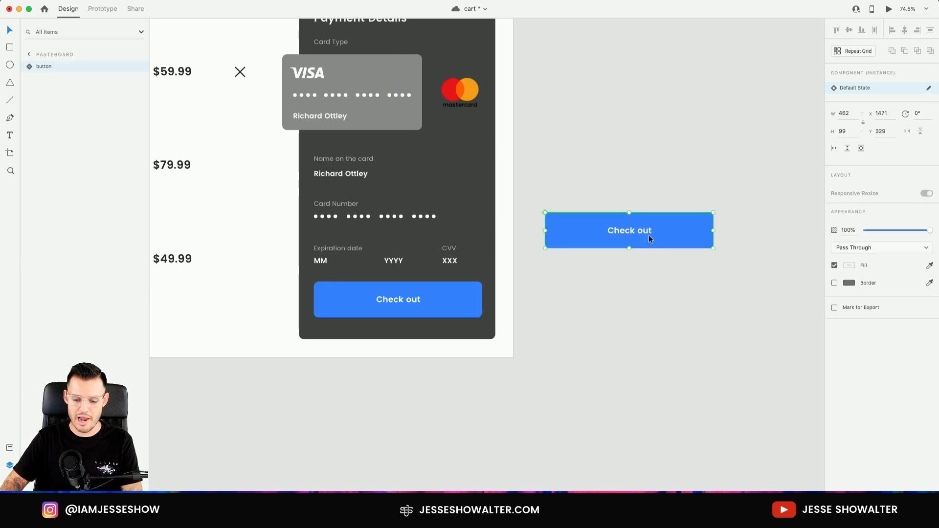
Add another instance of the button component from the document assets, placed just above the copy on the pasteboard
click(437, 297)
click(9, 447)
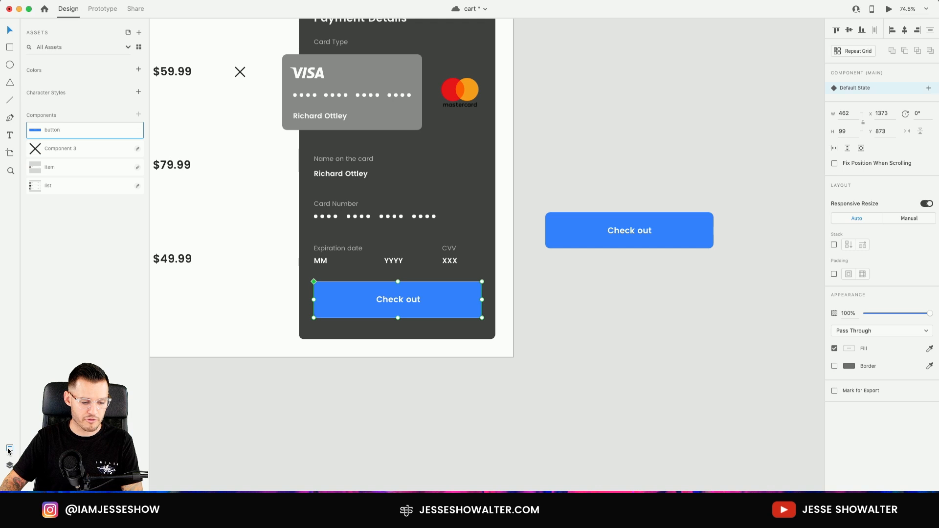
drag(68, 128, 606, 179)
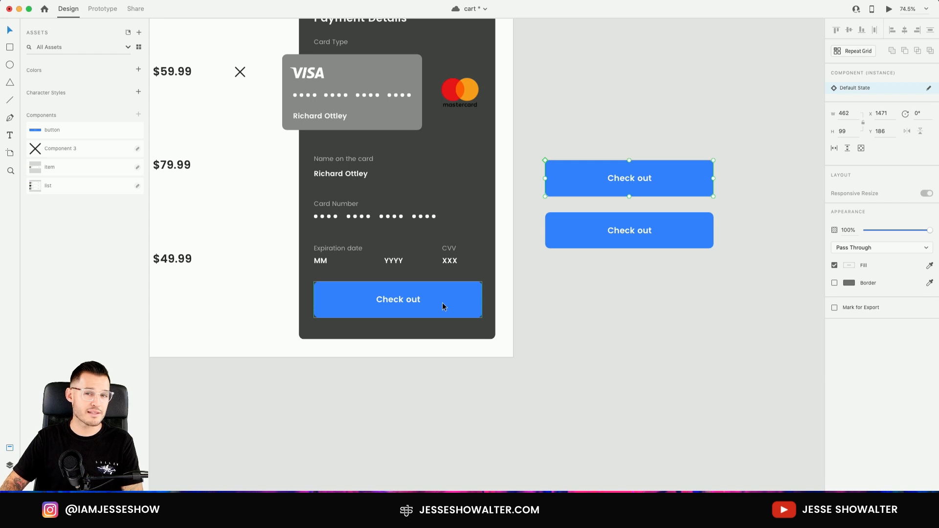
Inspect the upper Check out instance's corner marker up close and go to its main component for editing
scroll(587, 151, up, 5)
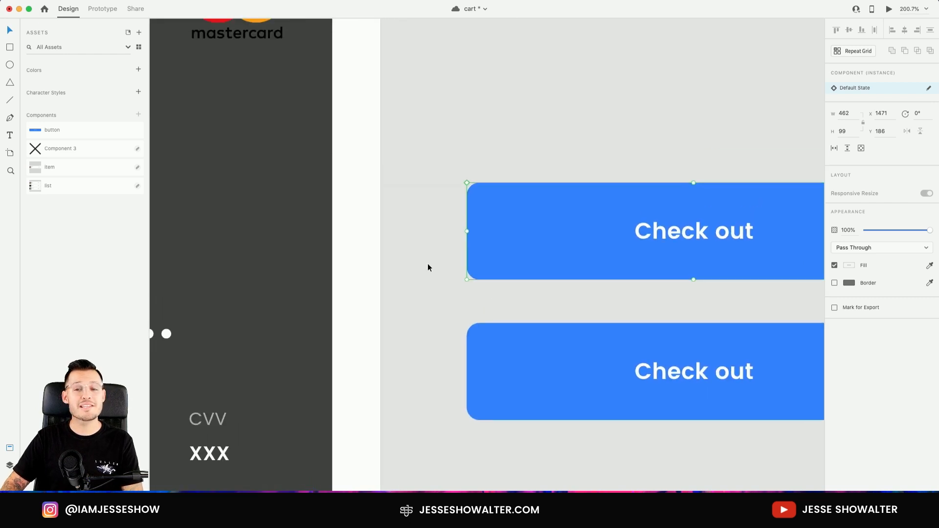
scroll(468, 198, up, 3)
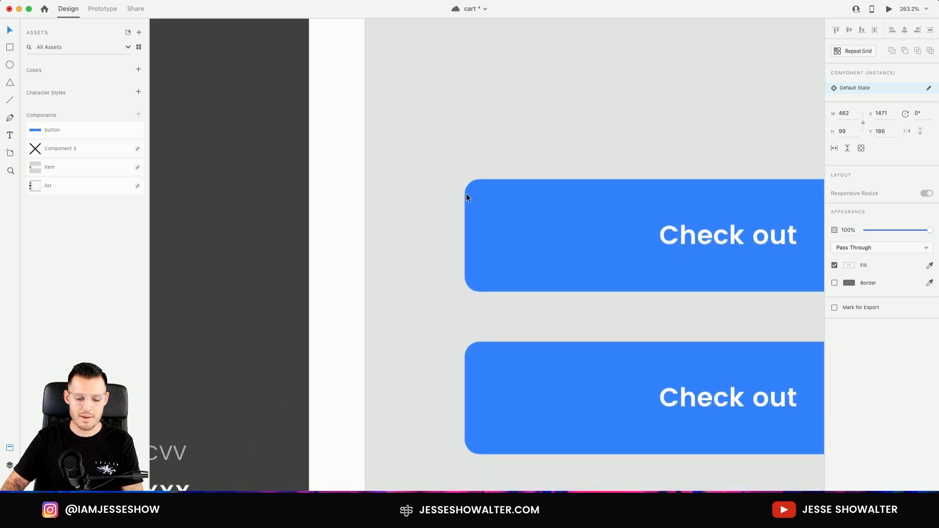
scroll(468, 179, up, 2)
scroll(467, 179, down, 3)
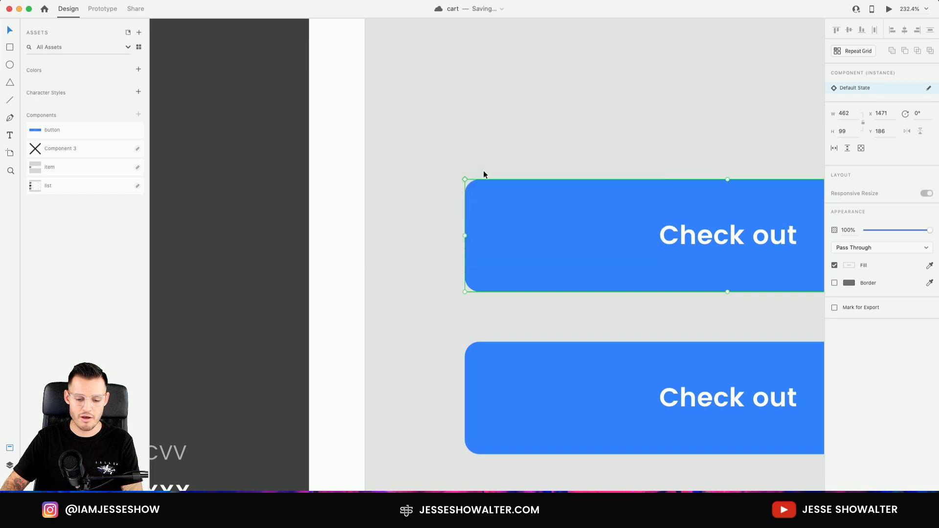
scroll(488, 171, left, 1)
key(super+shift+k)
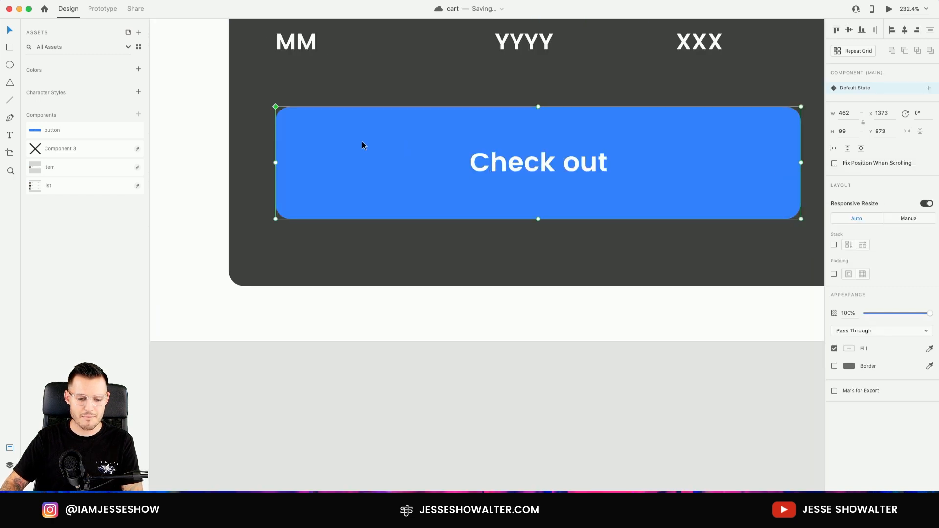
scroll(295, 107, up, 4)
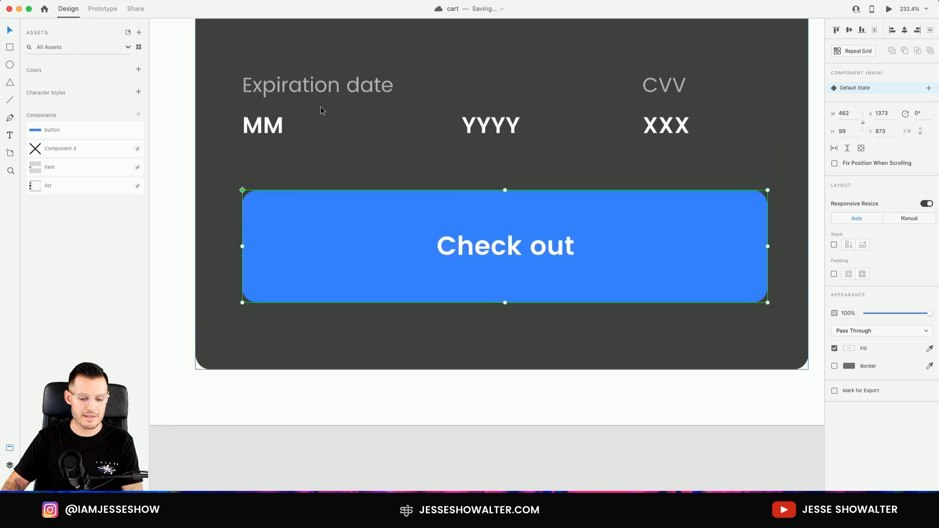
Change the background fill of the main Check out button component to magenta #FF33F7
key(super+minus)
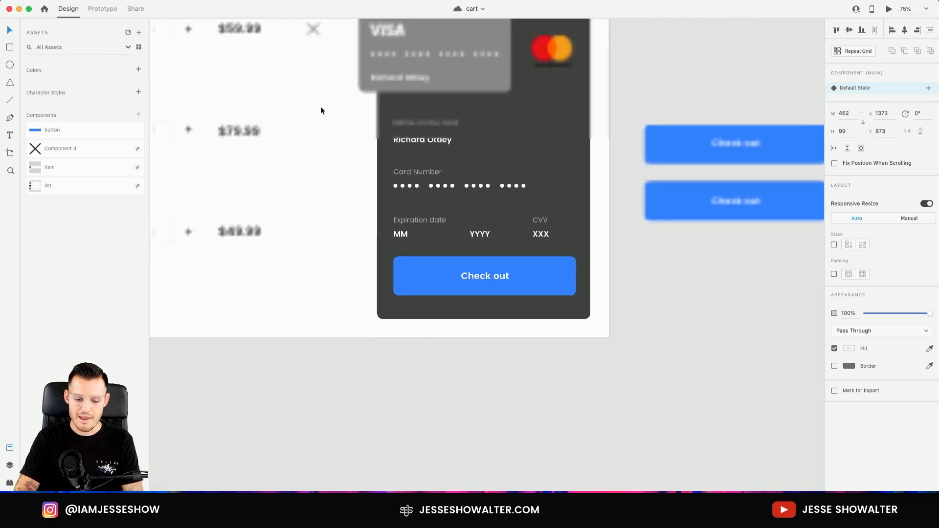
scroll(642, 287, right, 3)
double_click(491, 273)
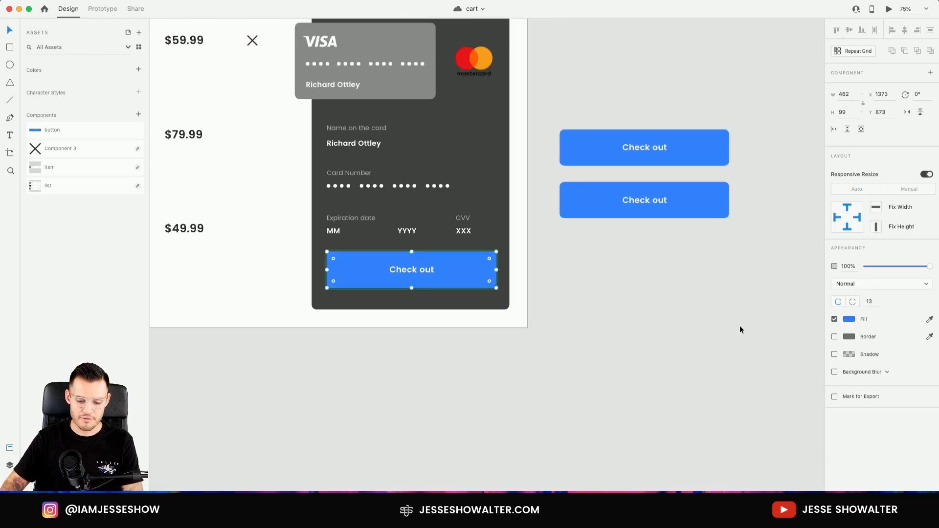
click(848, 319)
drag(818, 303, 817, 285)
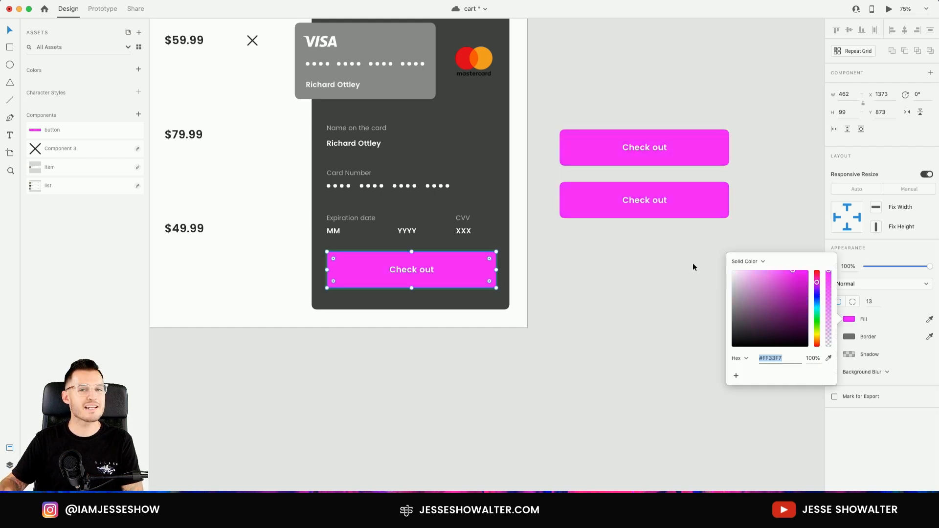
click(635, 257)
Move the upper Check out instance far away from the artboard and jump from it to its main component
drag(634, 261, 293, 326)
drag(317, 231, 482, 226)
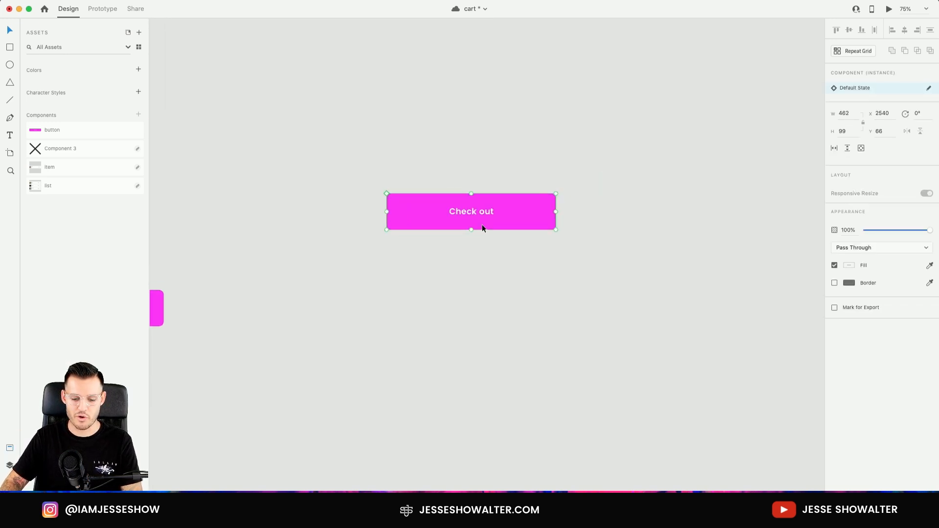
right_click(509, 212)
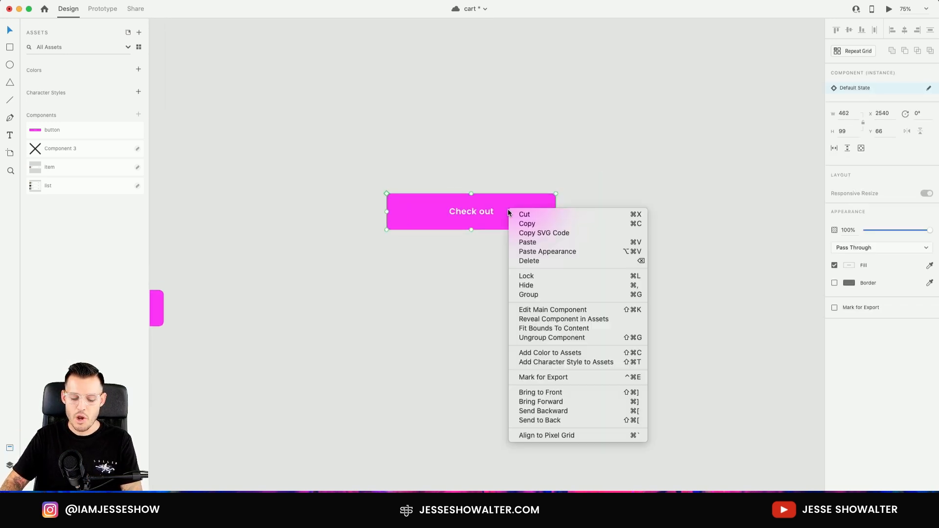
click(587, 310)
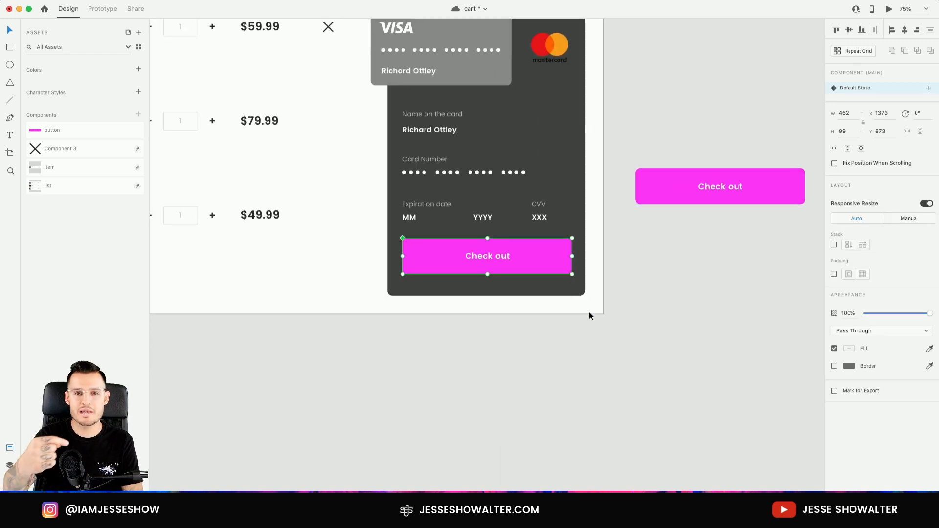
Override the background fill of the Check out instance beside the artboard with purple #6233FF
drag(665, 277, 496, 331)
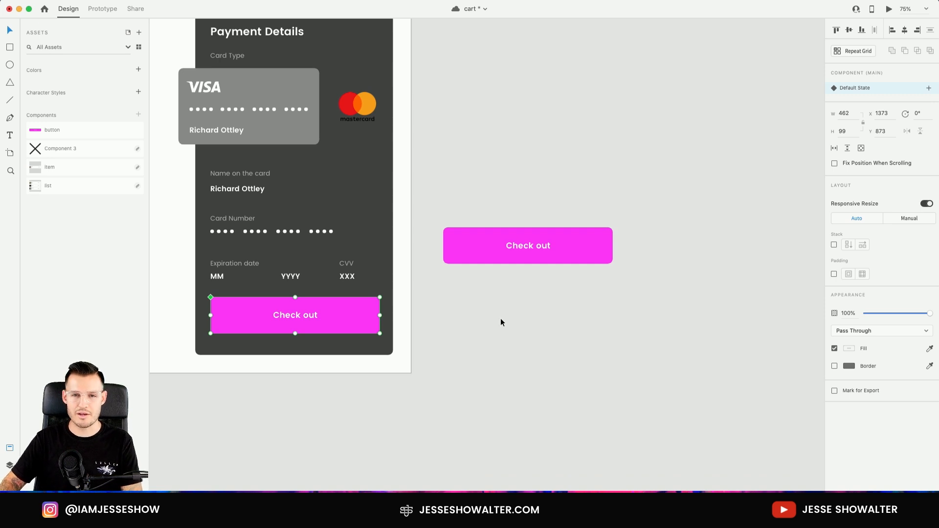
click(474, 243)
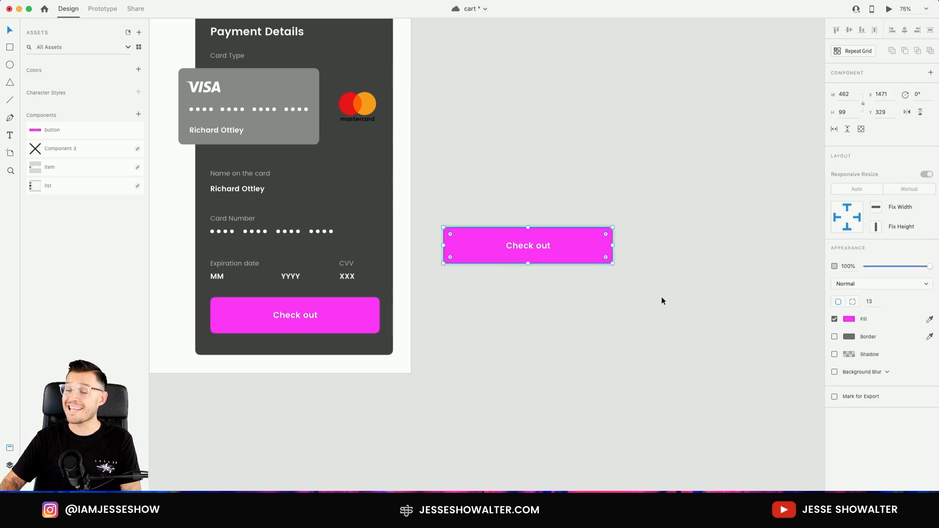
click(850, 319)
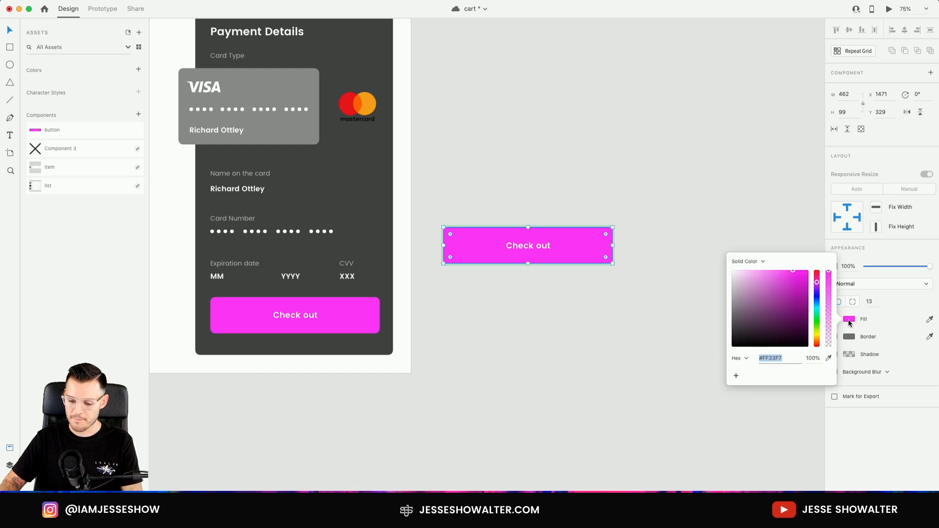
click(818, 293)
drag(820, 296, 817, 295)
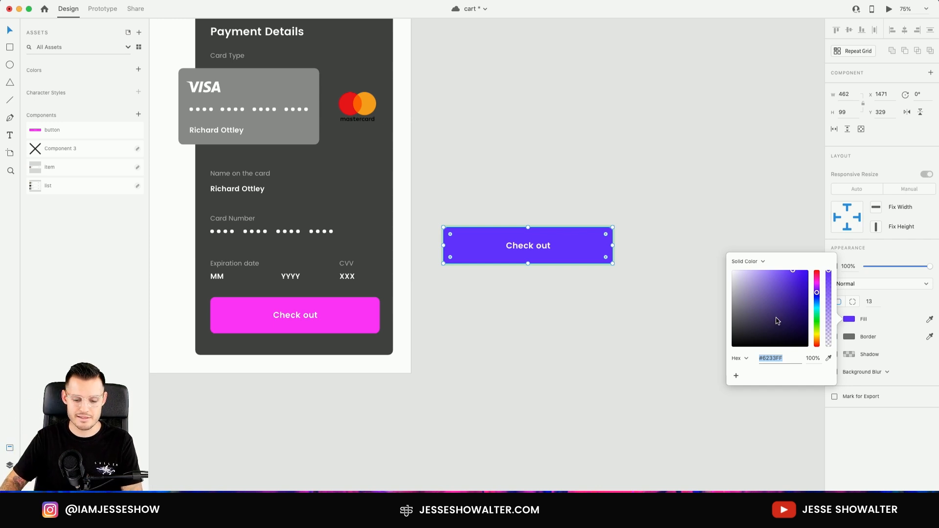
Set the label font weight of the purple Check out instance to Bold
double_click(536, 247)
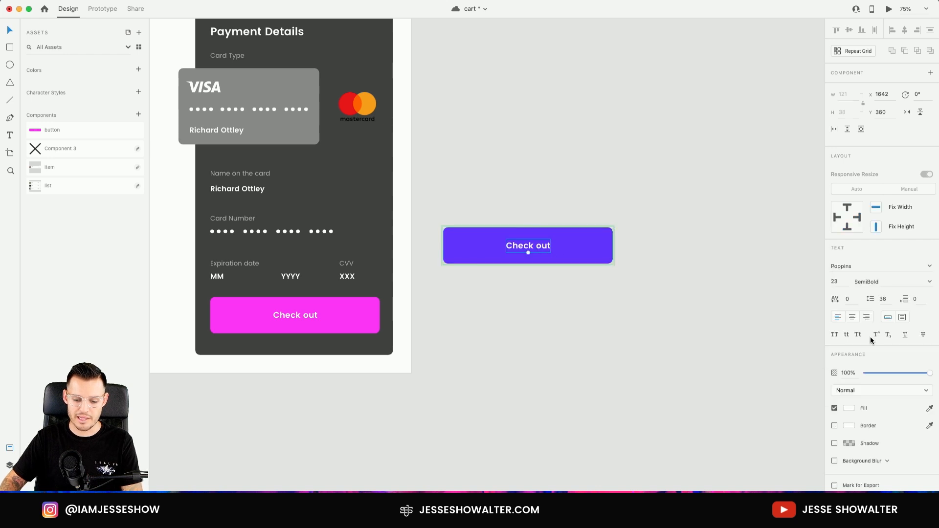
click(878, 283)
text(Bold)
key(Return)
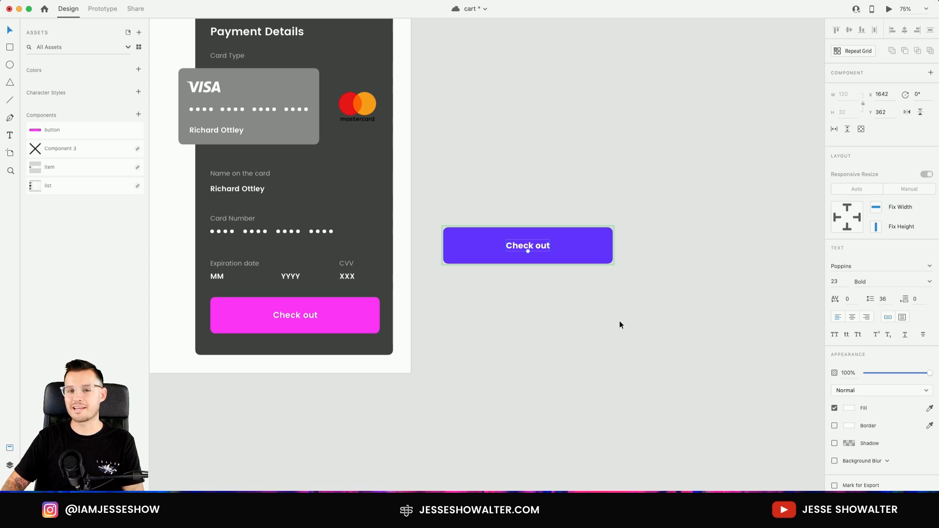
Try the main magenta Check out button's label at font size 33 and return it to 23
double_click(292, 315)
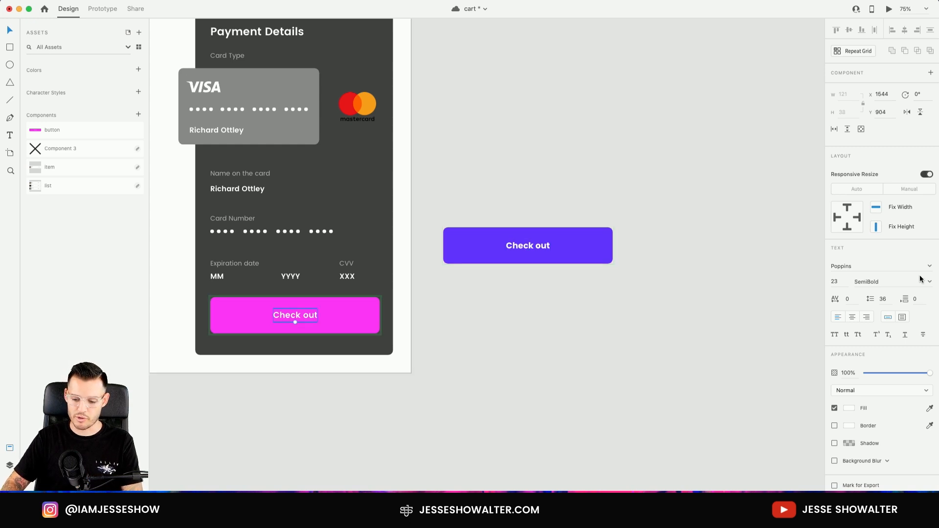
click(841, 282)
key(Up)
key(Down)
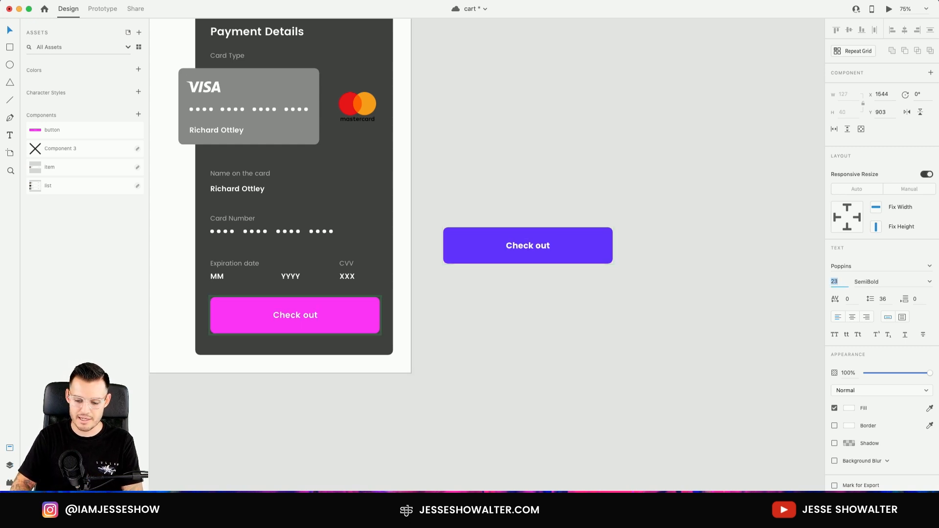
key(shift+Up)
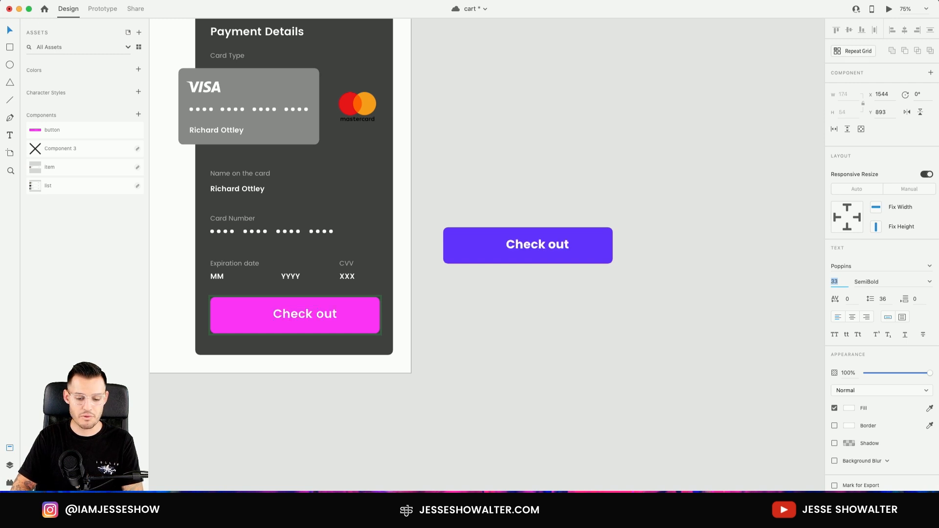
key(shift+Down)
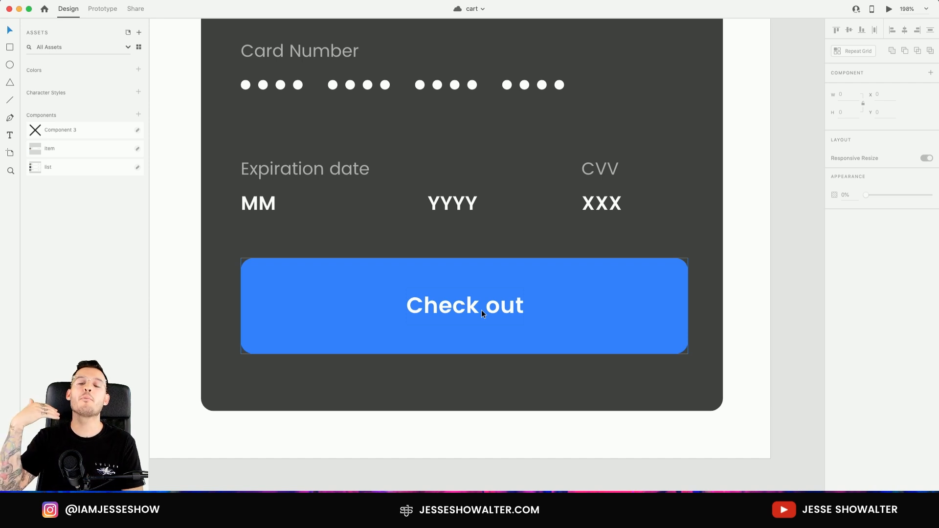
Turn the blue Check out button on the payment card into a main component
click(509, 316)
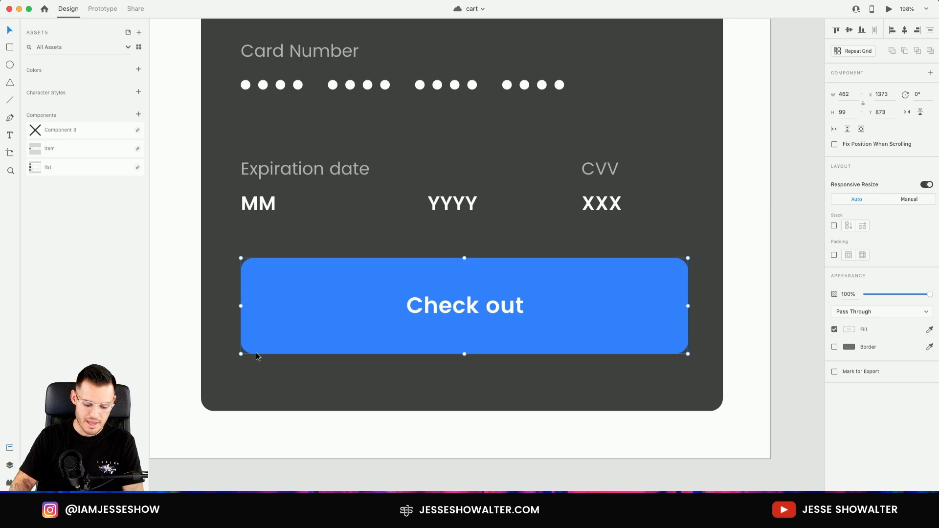
key(super+k)
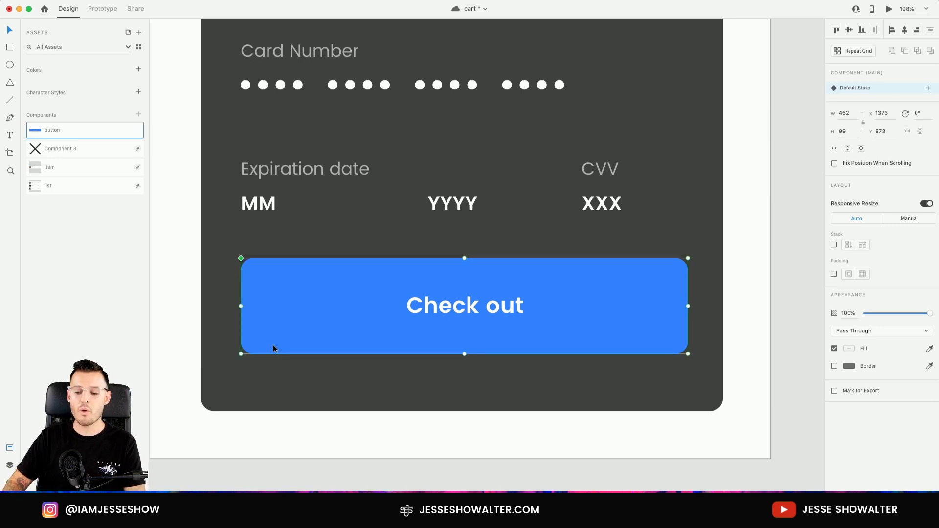
key(super+z)
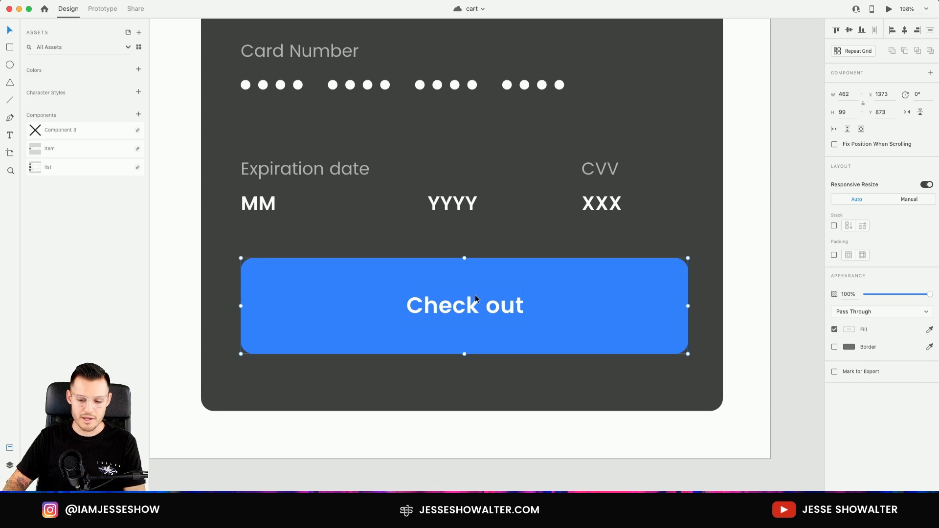
click(930, 73)
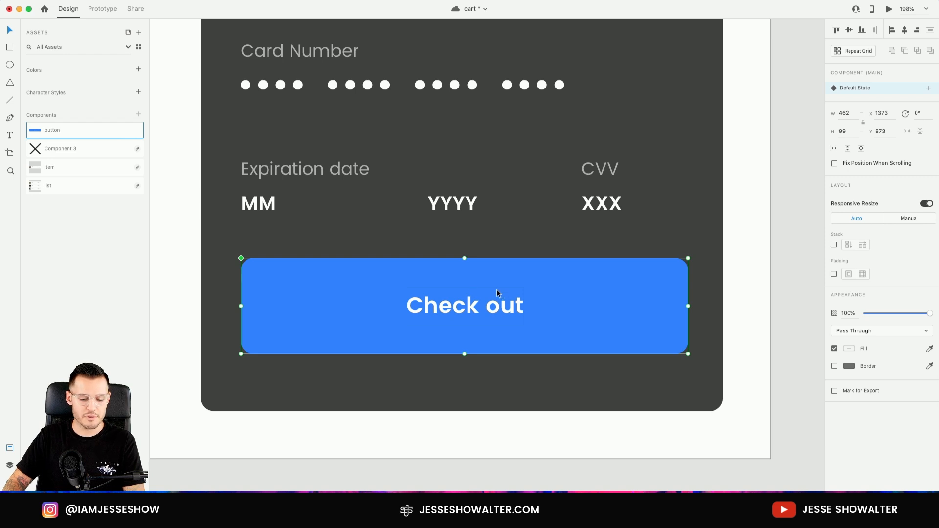
Add a new state named outlined to the Check out button component
click(925, 93)
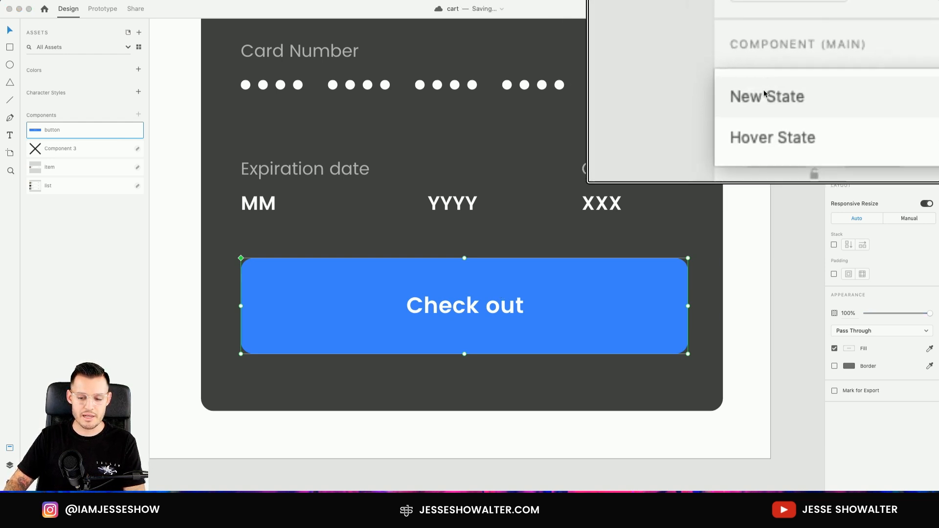
click(764, 93)
text(outlined)
key(Return)
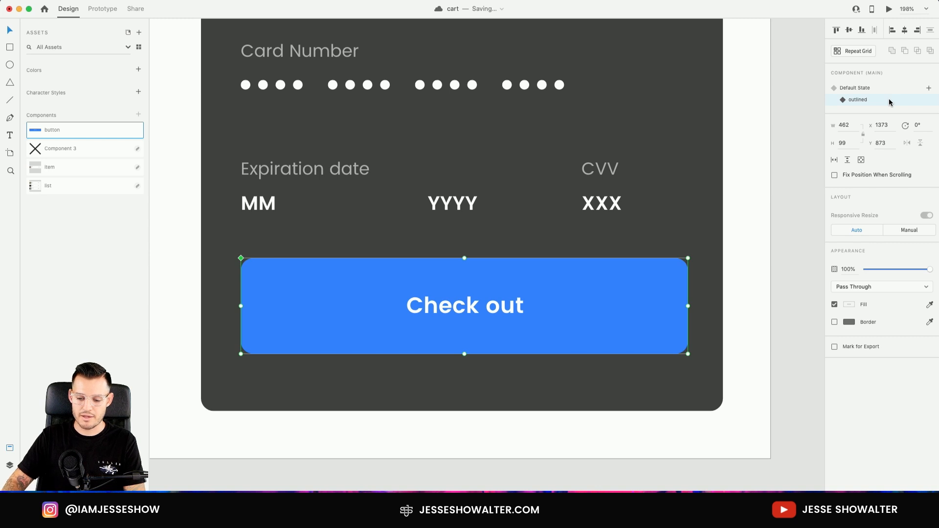
Give the outlined state's background a border in the blue sampled from its fill, and turn the fill off
click(793, 291)
double_click(674, 280)
click(835, 336)
click(848, 337)
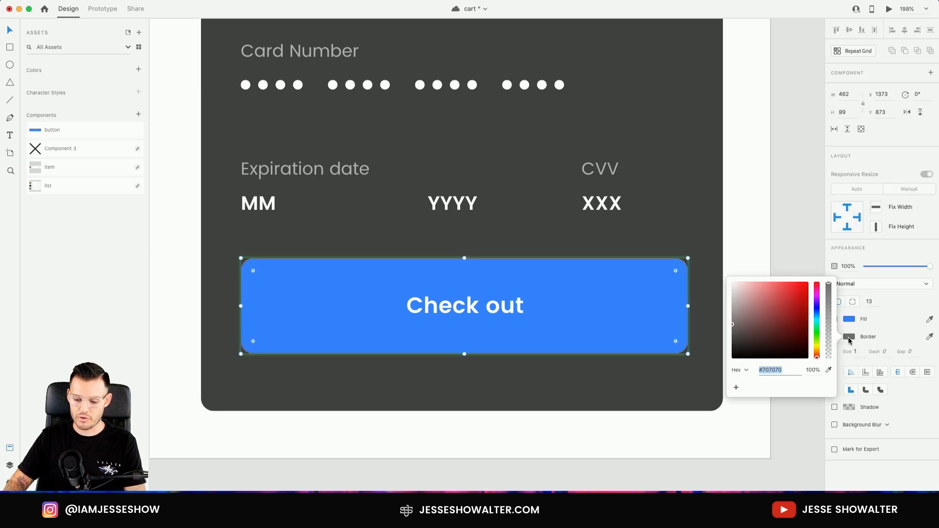
click(829, 370)
click(635, 304)
click(850, 321)
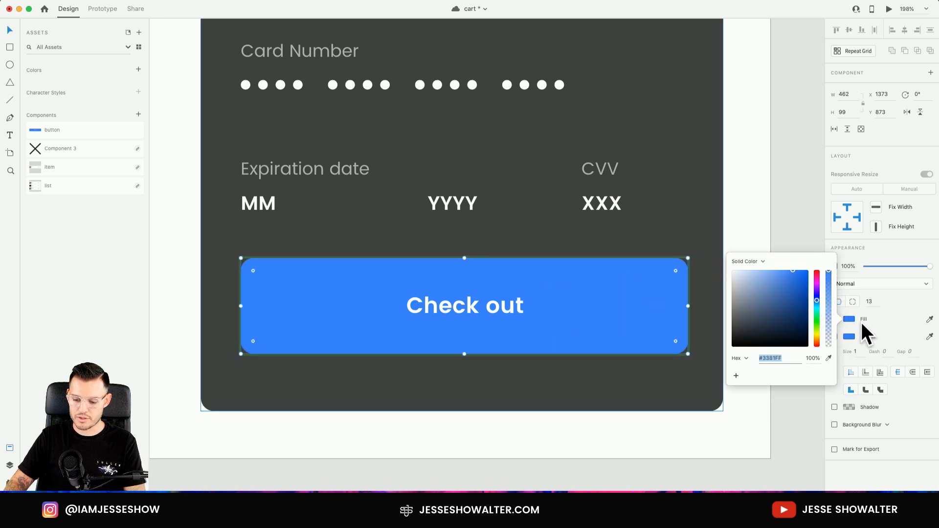
click(856, 324)
click(835, 320)
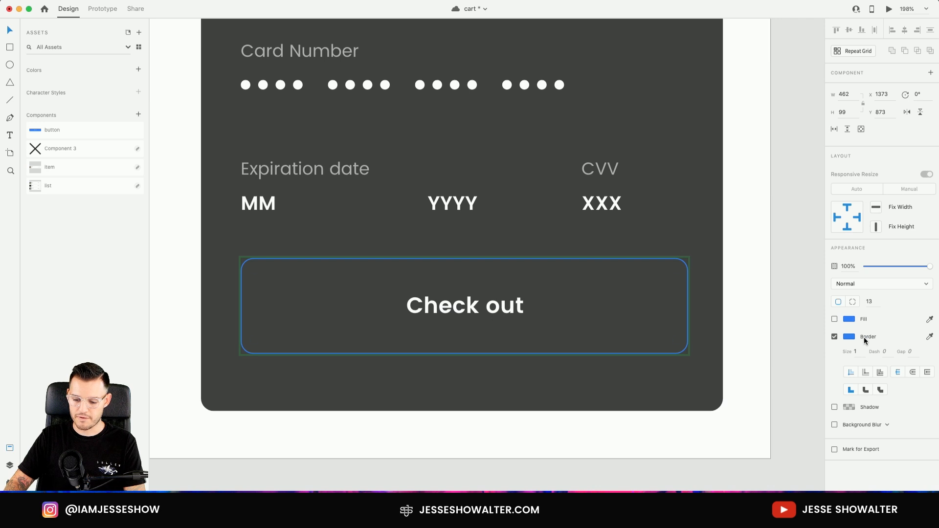
Set the border size of the outlined state's background to 5
key(Up)
key(Up)
key(Up)
key(Up)
key(Up)
key(Down)
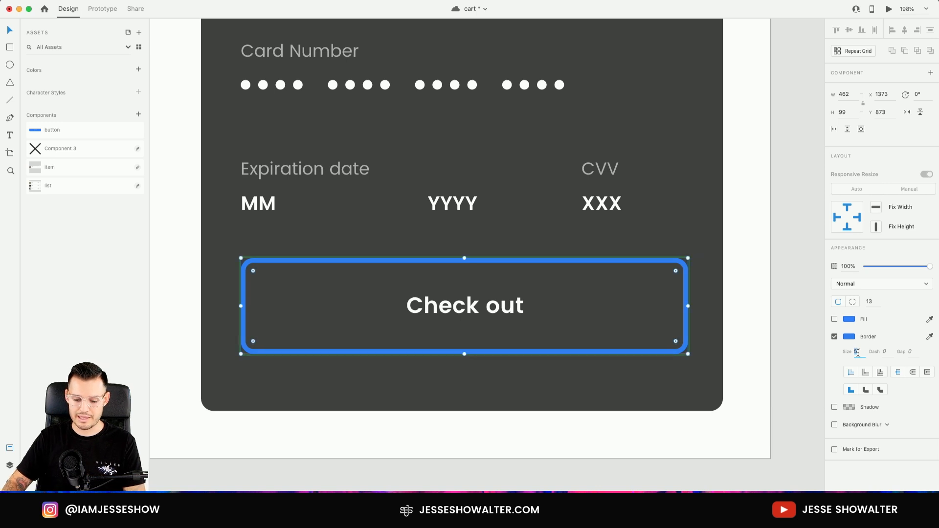
click(803, 319)
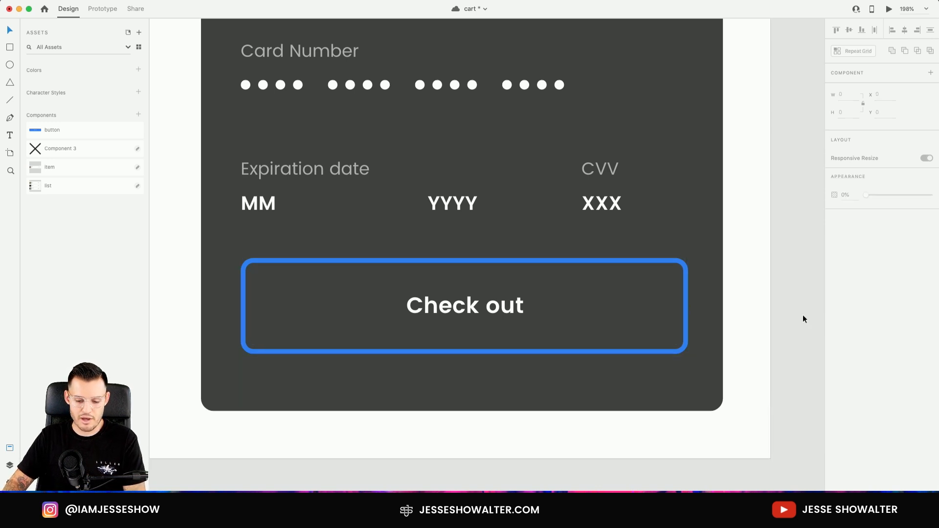
Switch the Check out component between its outlined and default states, ending on the Default State
click(487, 307)
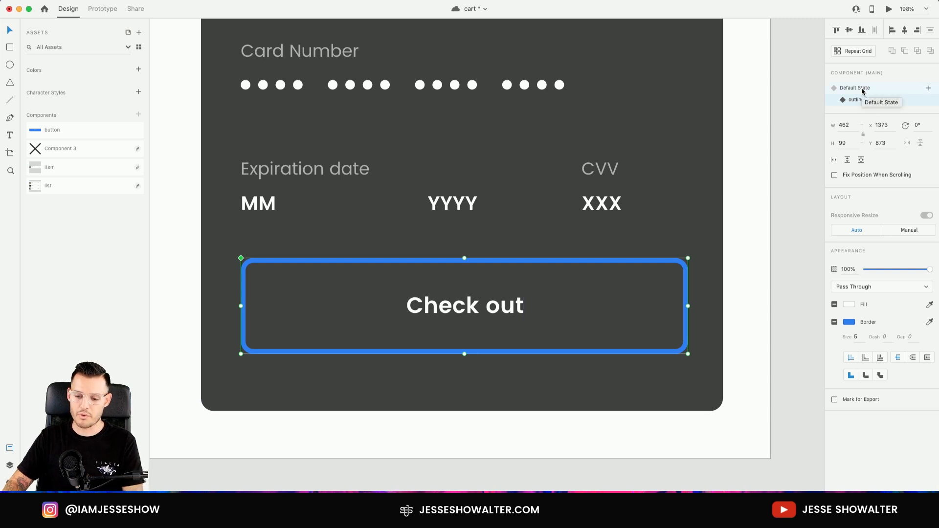
click(862, 88)
click(862, 98)
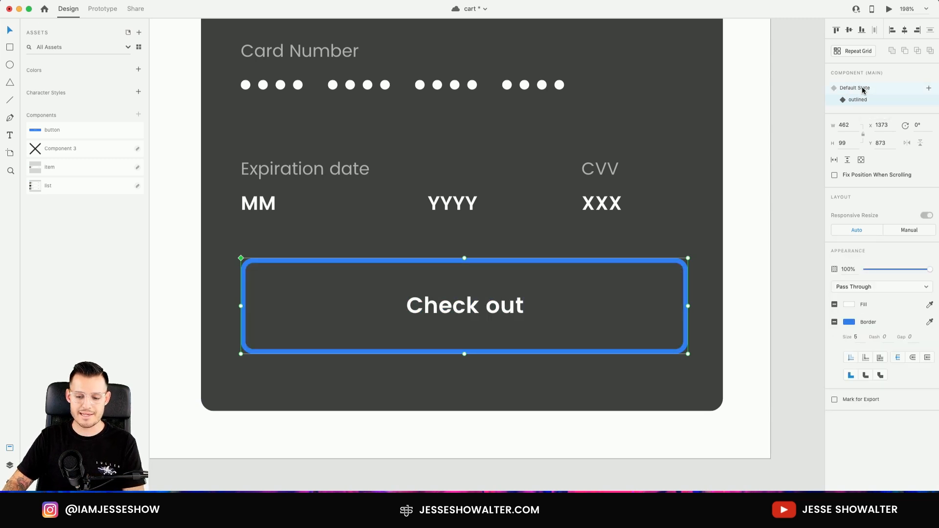
click(862, 87)
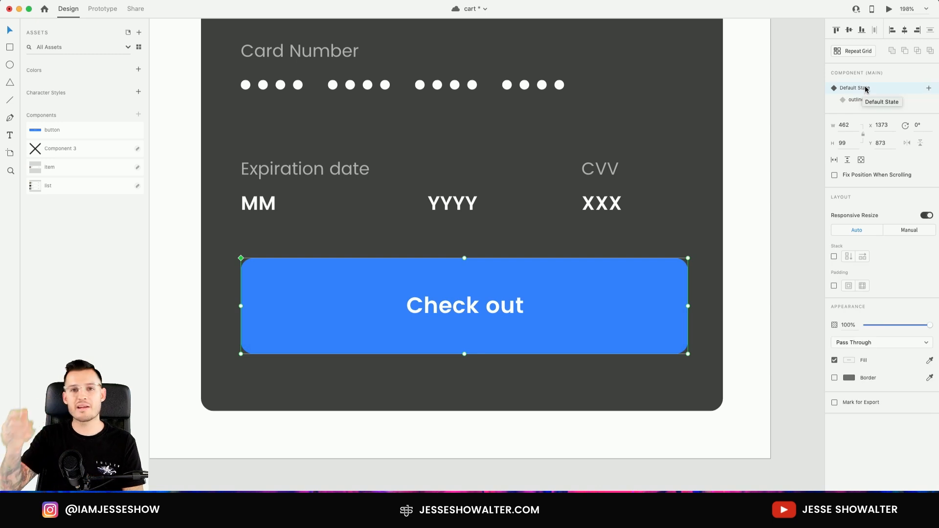
Add a Hover State to the Check out component and change its background fill to a darker blue
click(929, 89)
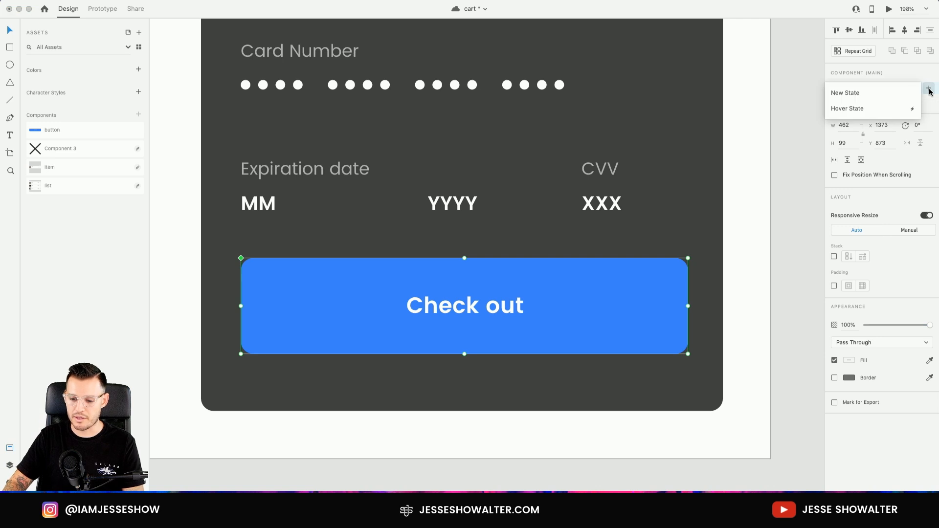
click(861, 110)
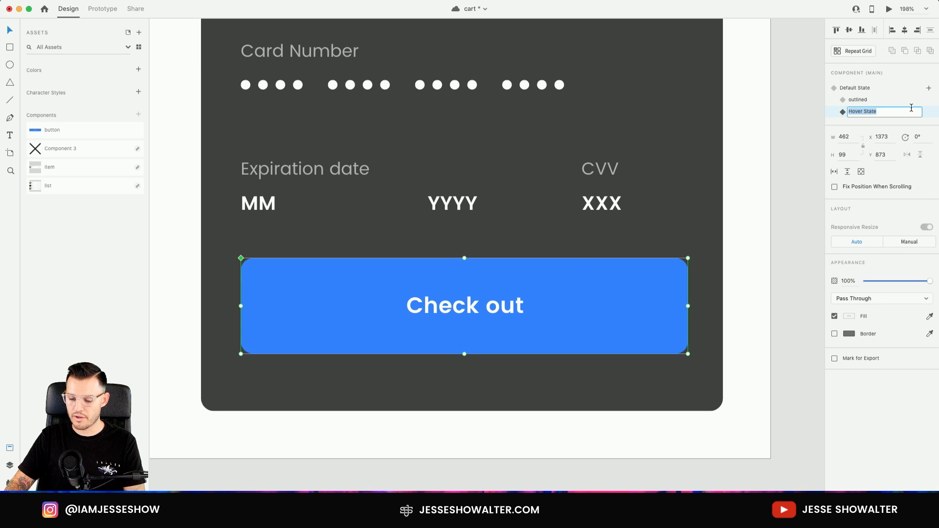
click(581, 281)
double_click(625, 285)
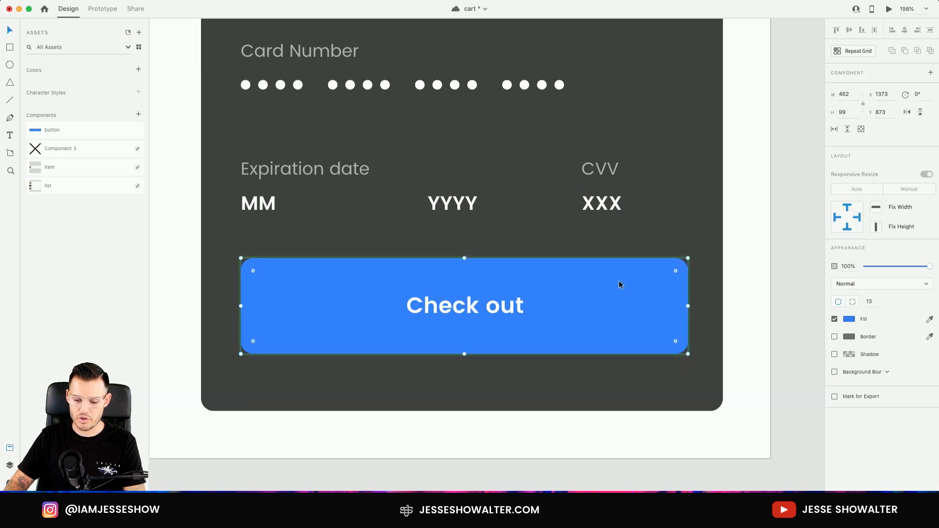
click(849, 319)
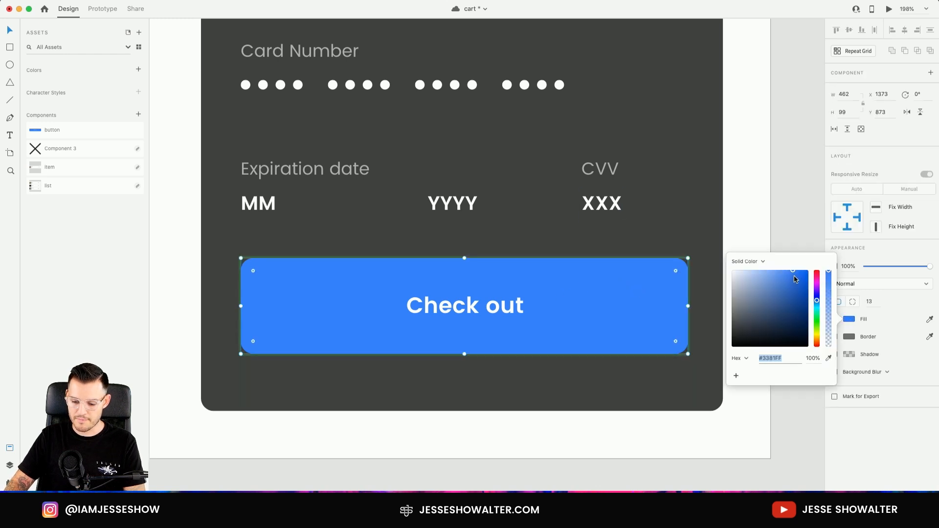
drag(795, 279, 801, 285)
click(473, 309)
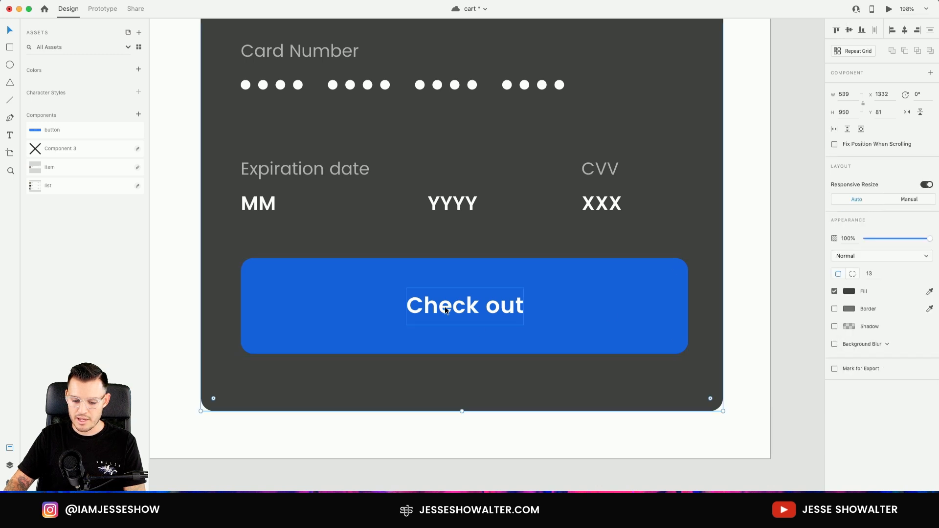
Move the Check out label in the hover state horizontally towards the button's right edge
click(445, 306)
drag(439, 312, 571, 306)
key(Escape)
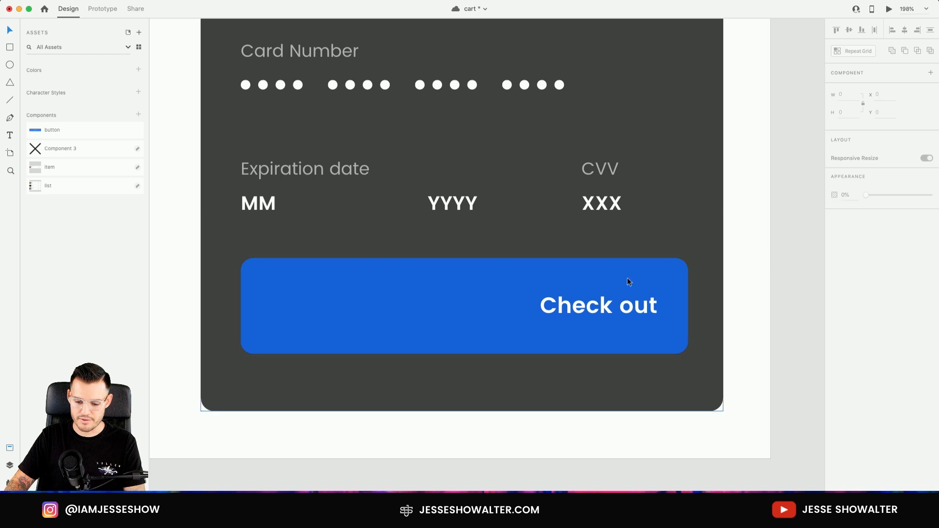
Return the Check out component to its Default State and test its hover effect in the prototype preview
click(681, 274)
click(855, 88)
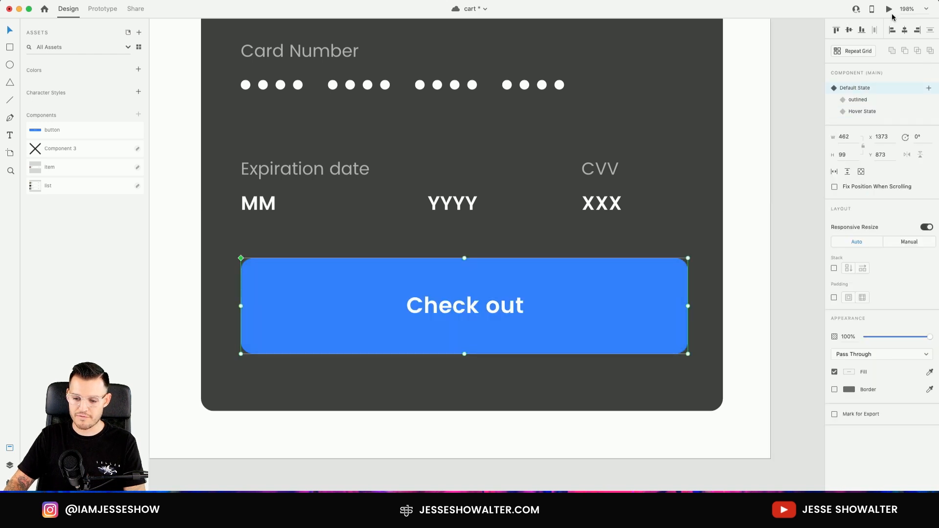
click(890, 9)
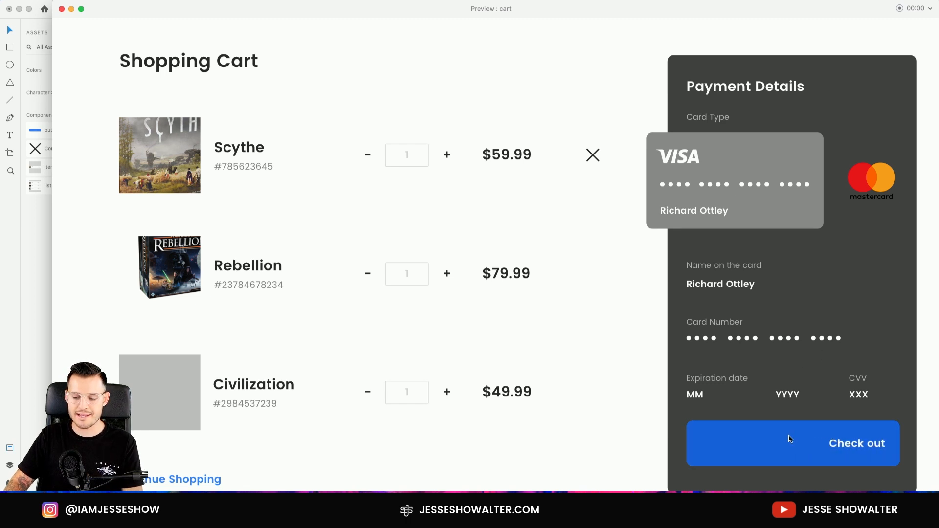
click(61, 9)
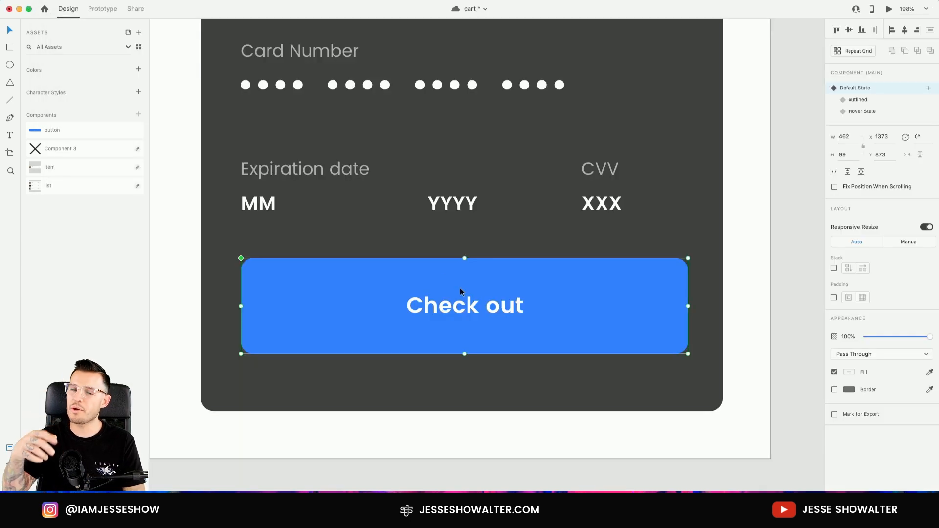
Place an instance of the button component on the empty canvas beside the artboard
key(super+1)
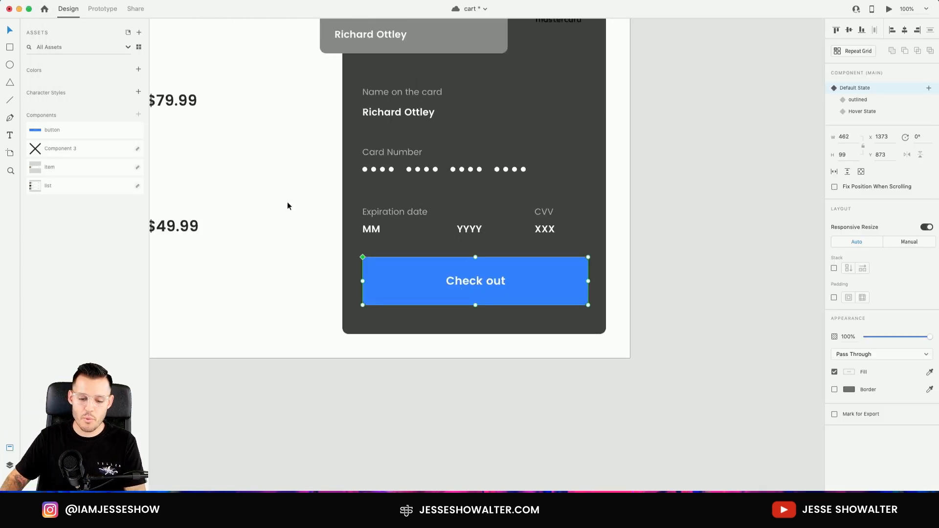
drag(36, 130, 737, 174)
scroll(640, 184, right, 5)
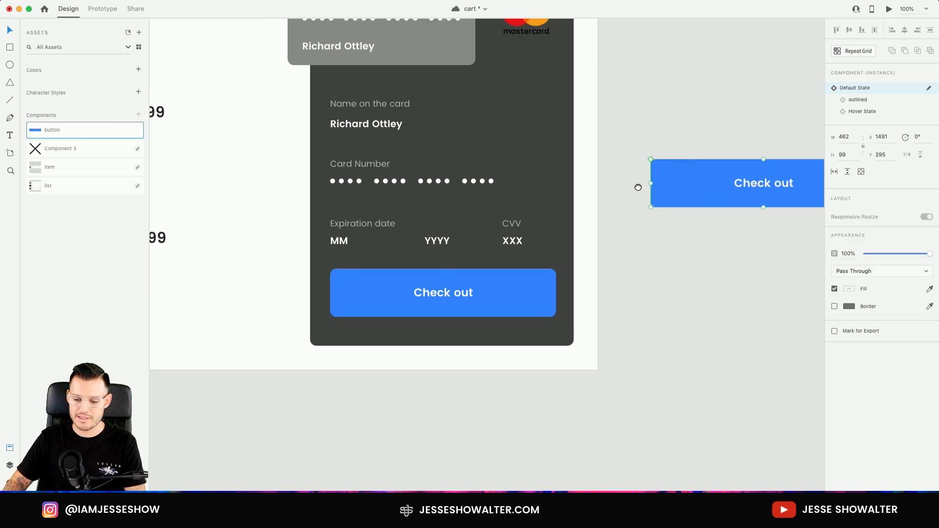
Switch the new button instance to its outlined state and move it onto the artboard, left of the payment card
click(857, 100)
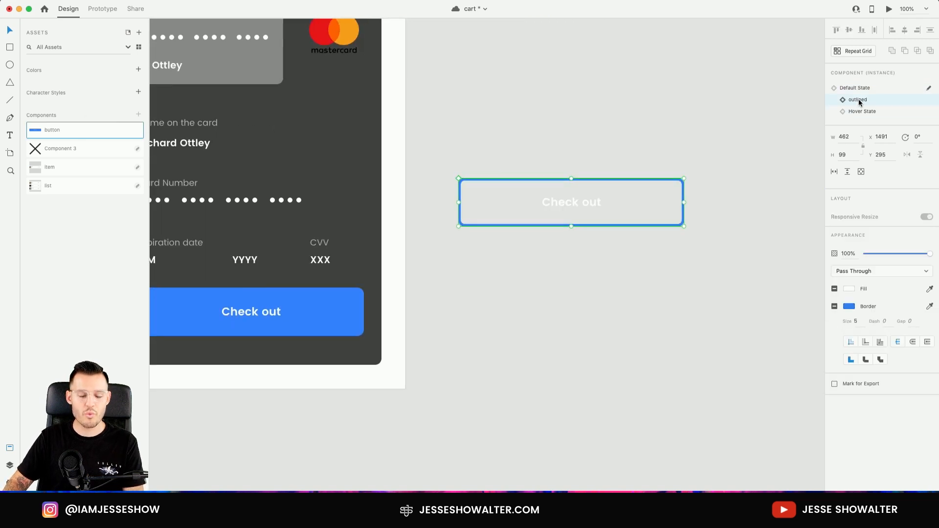
scroll(679, 158, left, 5)
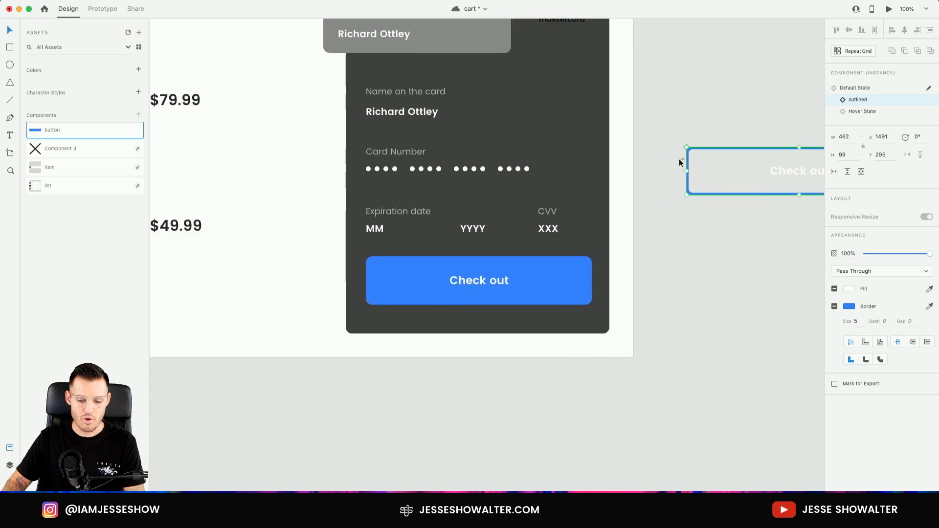
drag(791, 172, 216, 296)
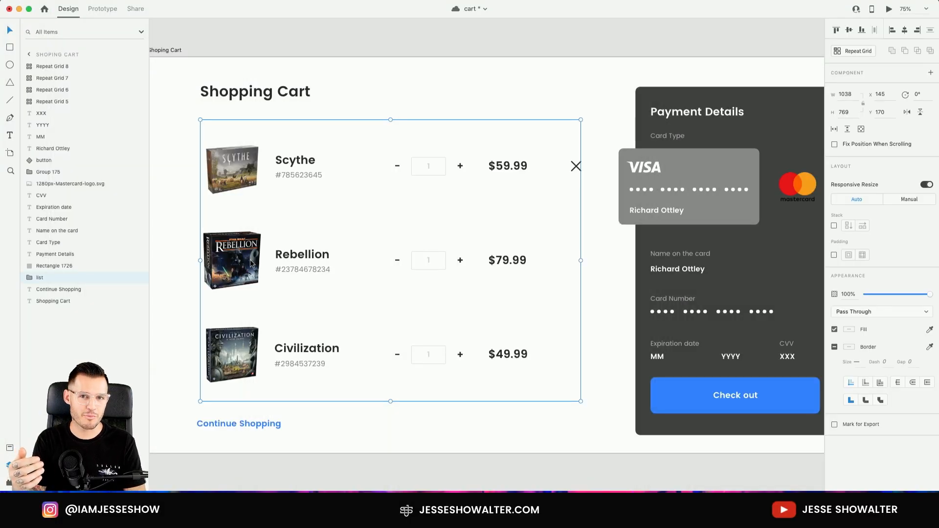
Show the document's components and examine the Scythe, Rebellion and Civilization rows inside the cart list group
scroll(250, 259, up, 2)
scroll(251, 259, left, 2)
drag(192, 374, 191, 373)
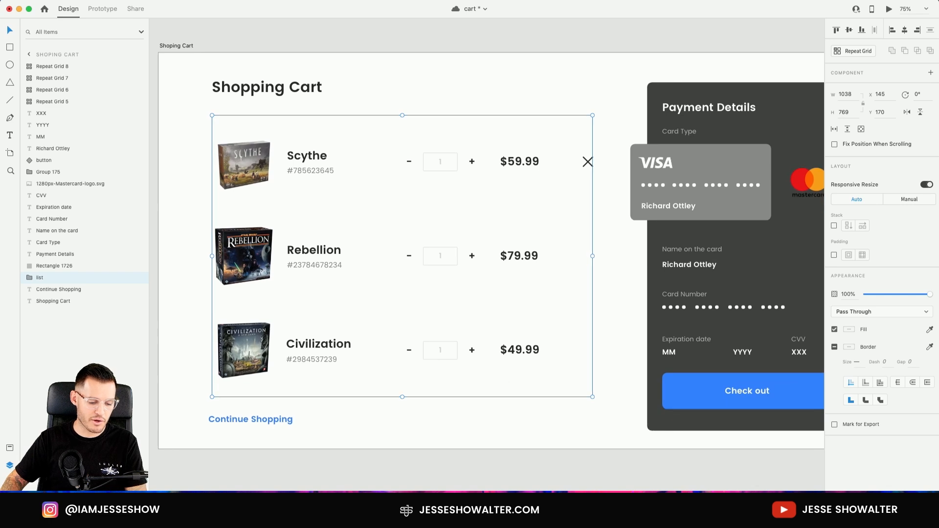
click(10, 449)
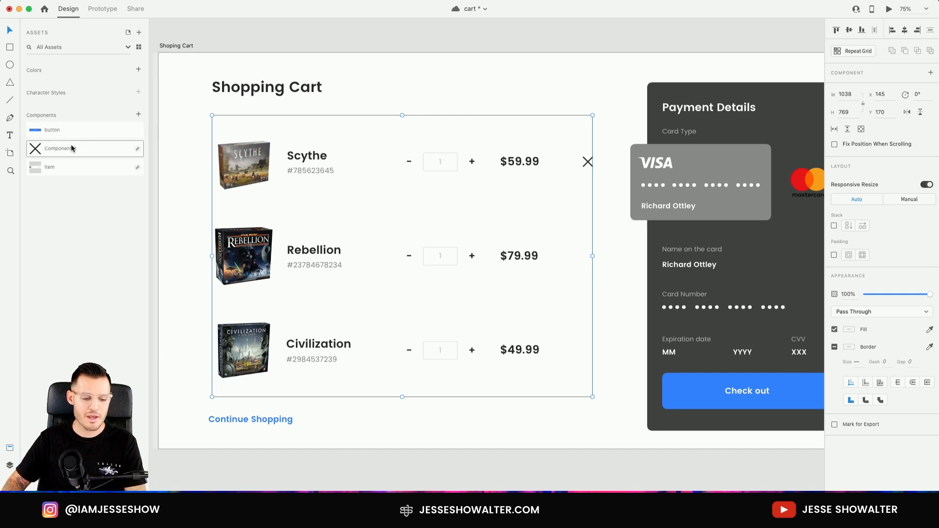
double_click(333, 162)
click(312, 260)
click(360, 168)
click(346, 250)
click(351, 325)
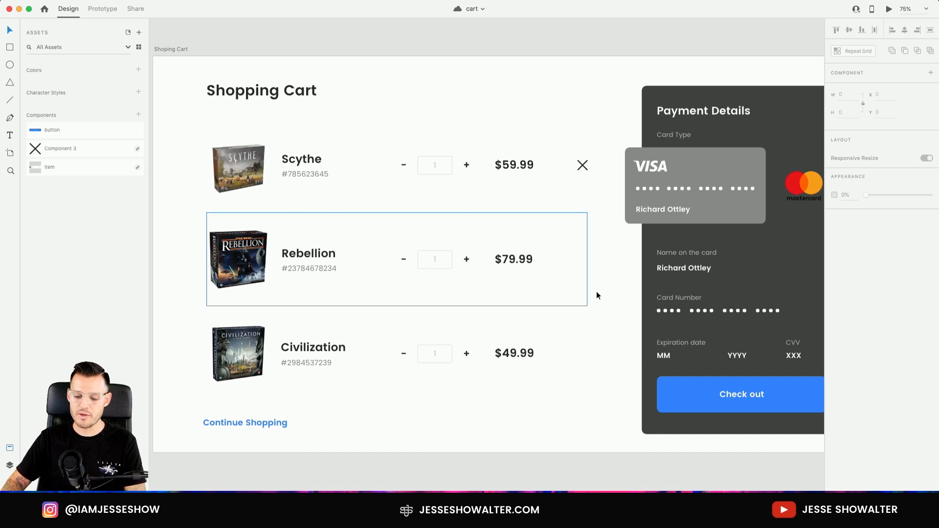
Save the fill colours of the Check out button, the Payment Details panel and the Scythe title as document colours
click(668, 390)
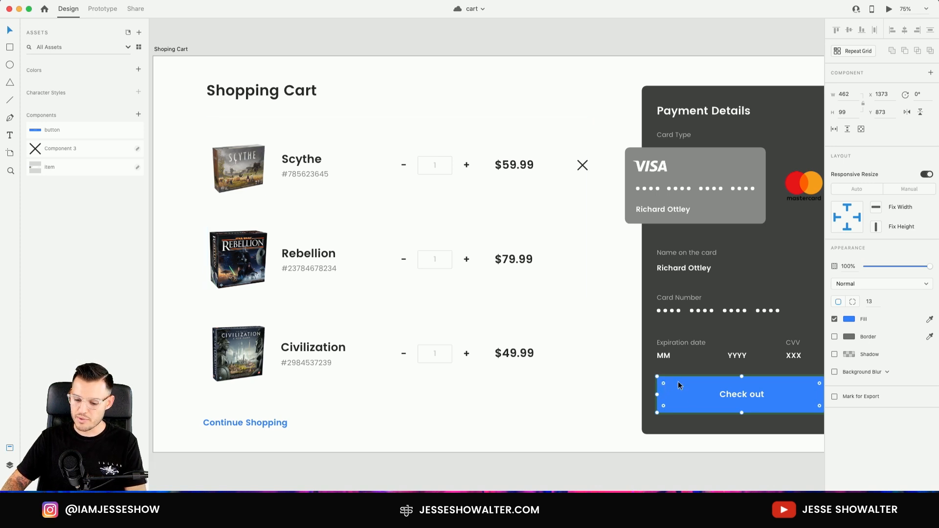
click(139, 70)
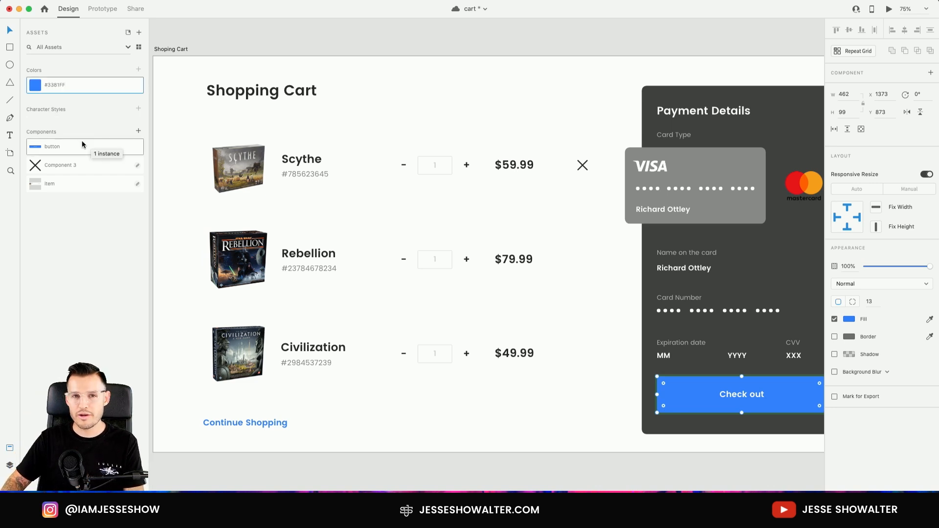
click(802, 104)
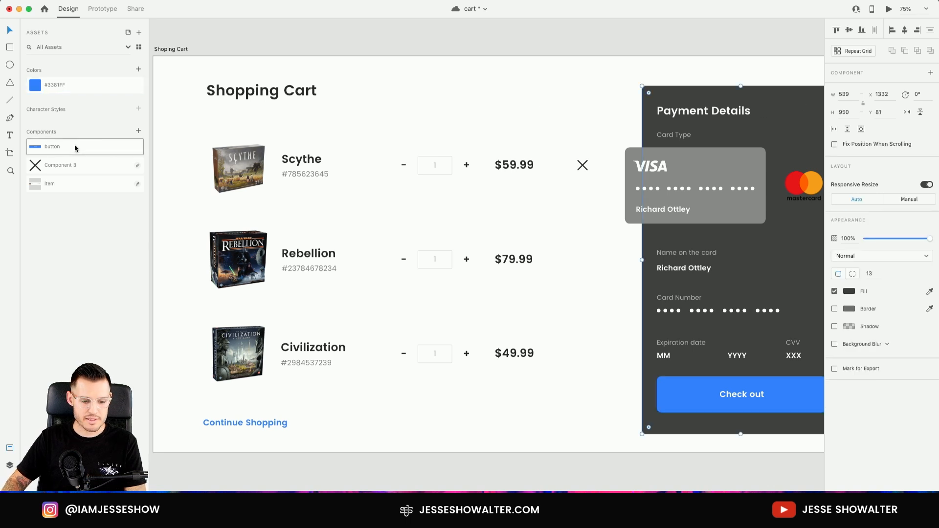
click(139, 69)
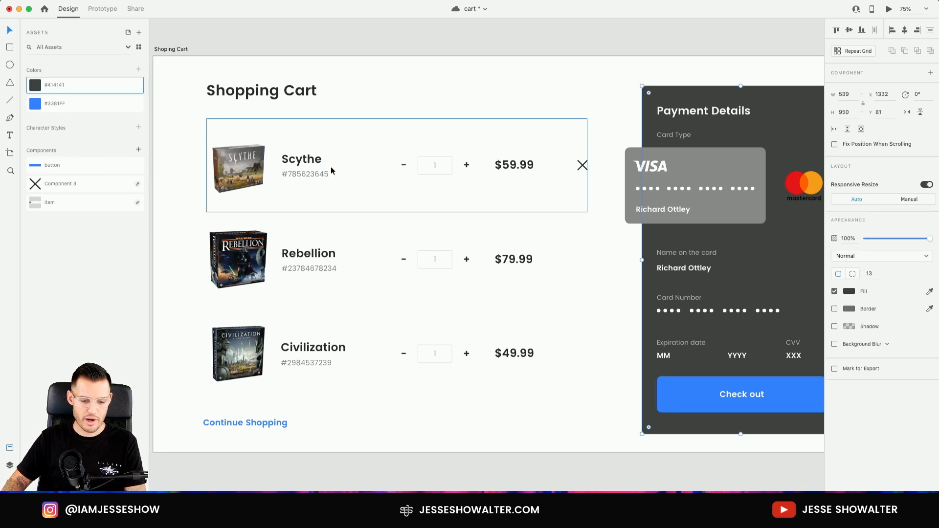
double_click(316, 165)
click(138, 70)
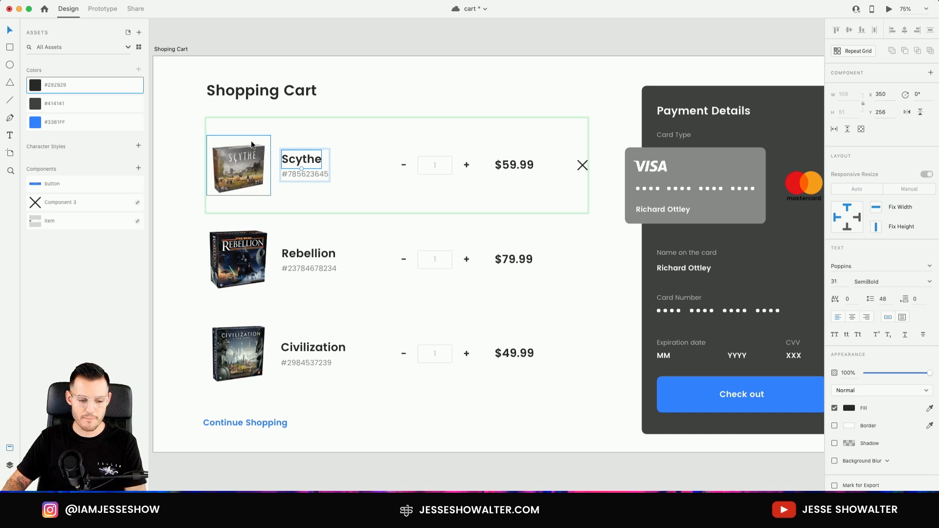
click(308, 51)
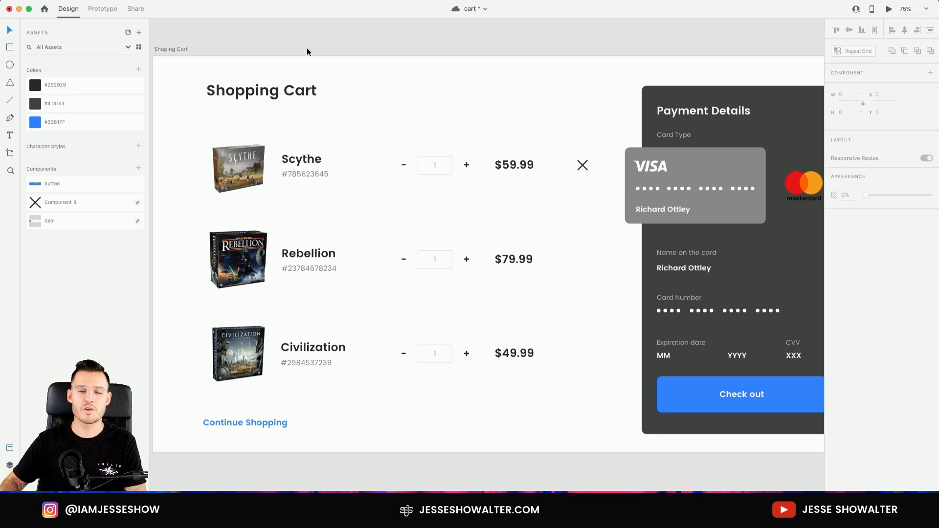
Save the Shopping Cart heading and the Scythe row's title, item number and price text as character styles
click(241, 91)
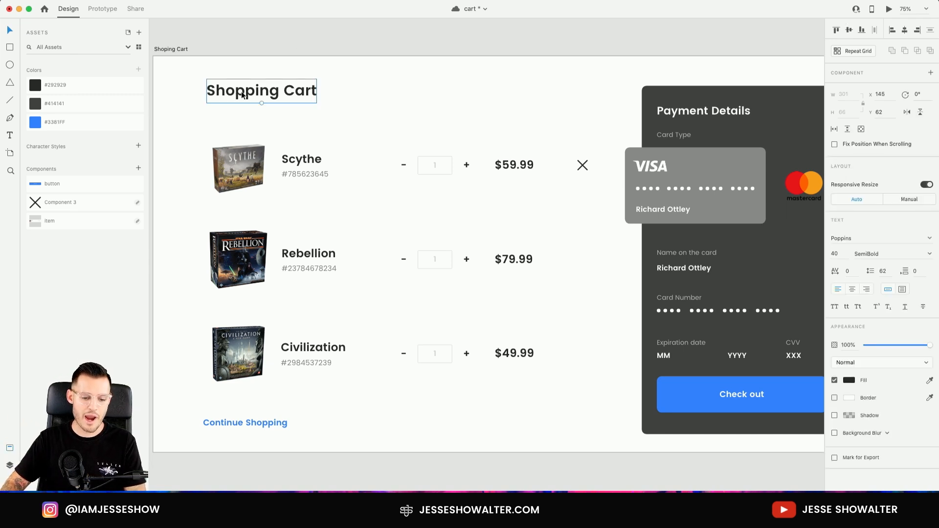
click(139, 146)
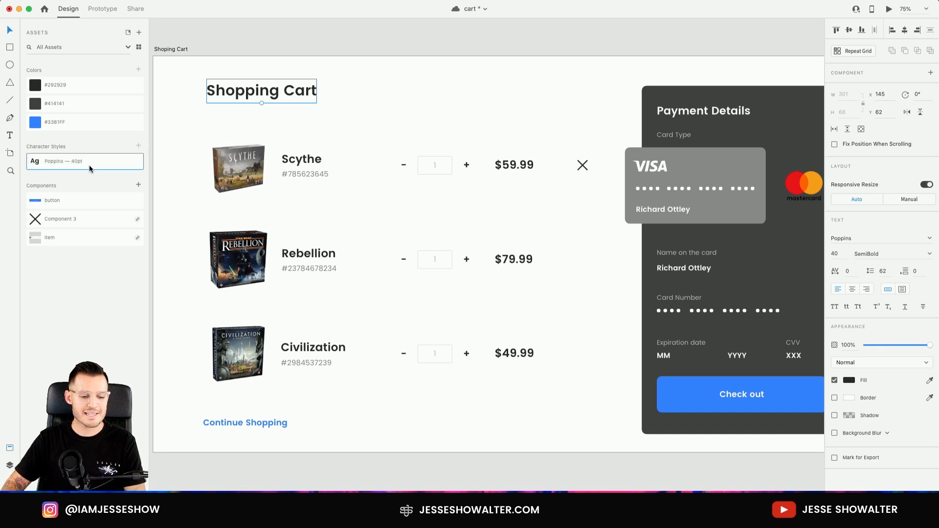
mouse_move(83, 172)
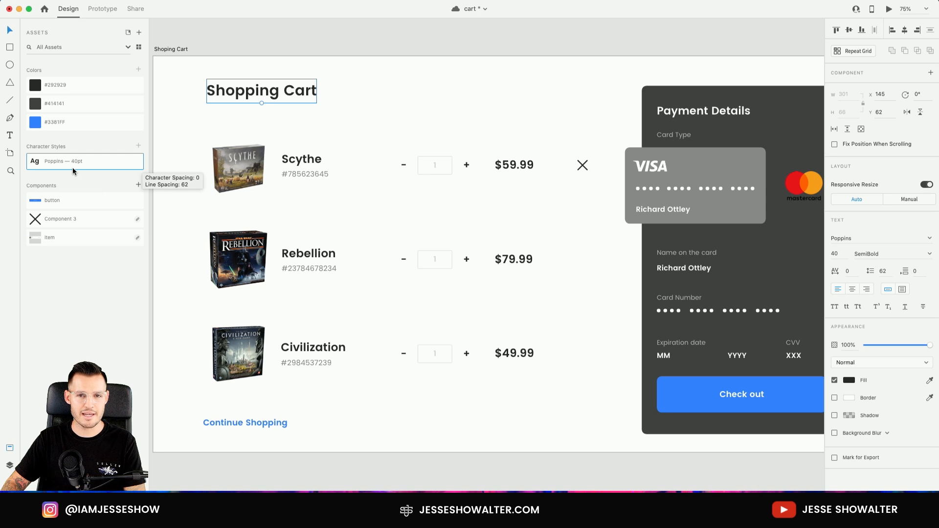
double_click(309, 161)
shift+click(517, 166)
click(139, 147)
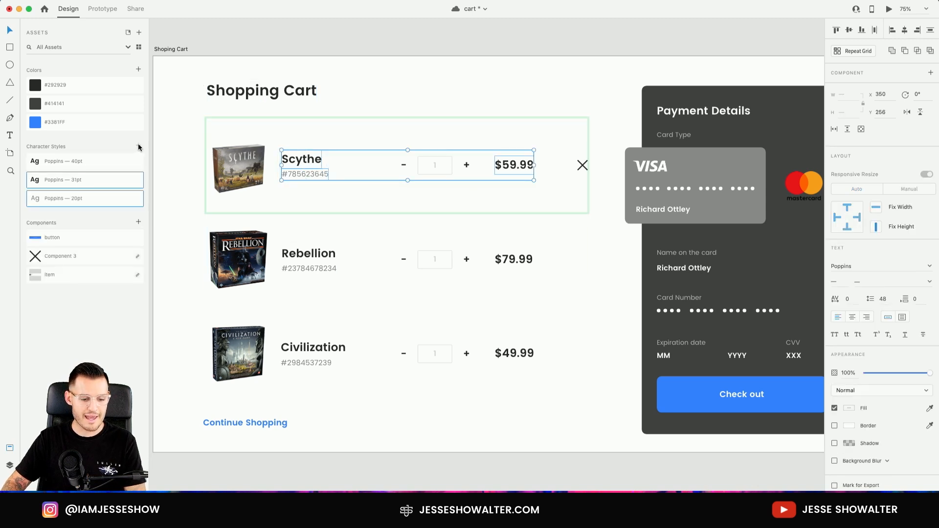
click(292, 158)
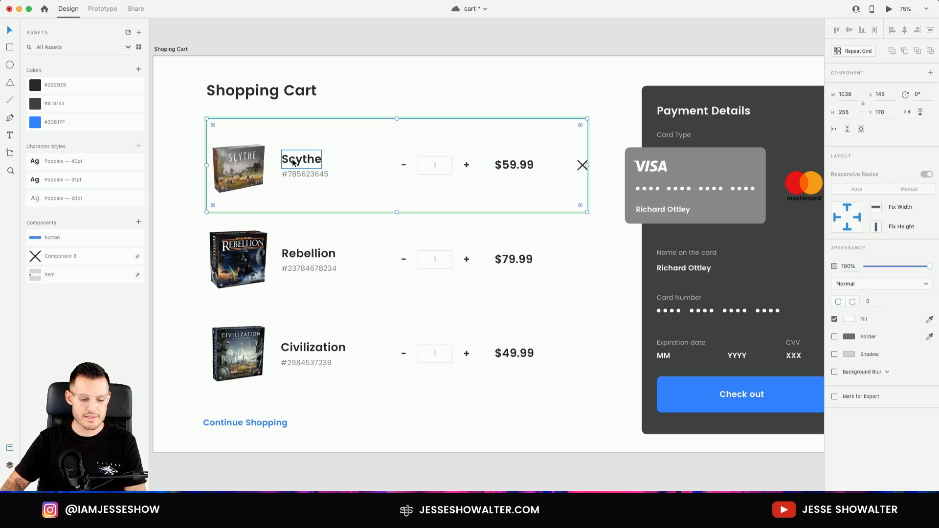
Save the text formatting of Payment Details, the Card Type label and the cardholder name on the card as character styles
click(726, 114)
shift+click(675, 135)
shift+click(676, 210)
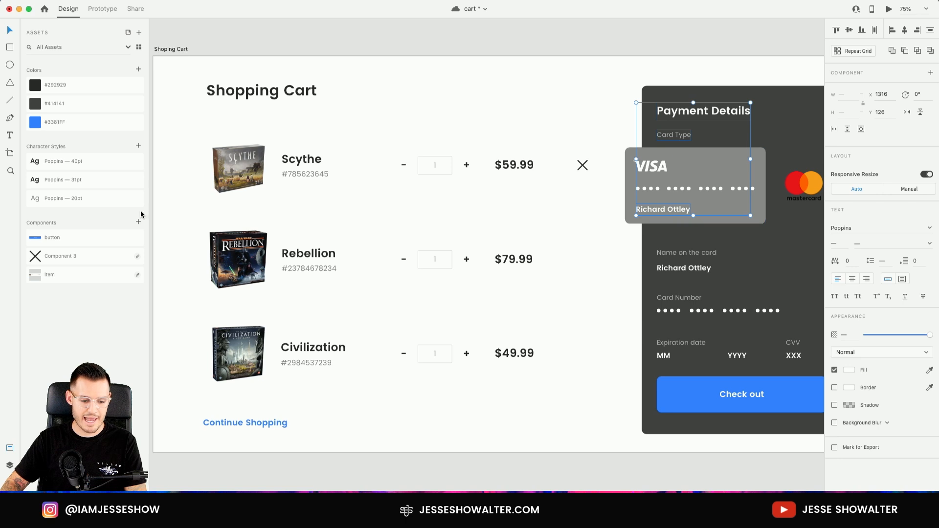
click(138, 145)
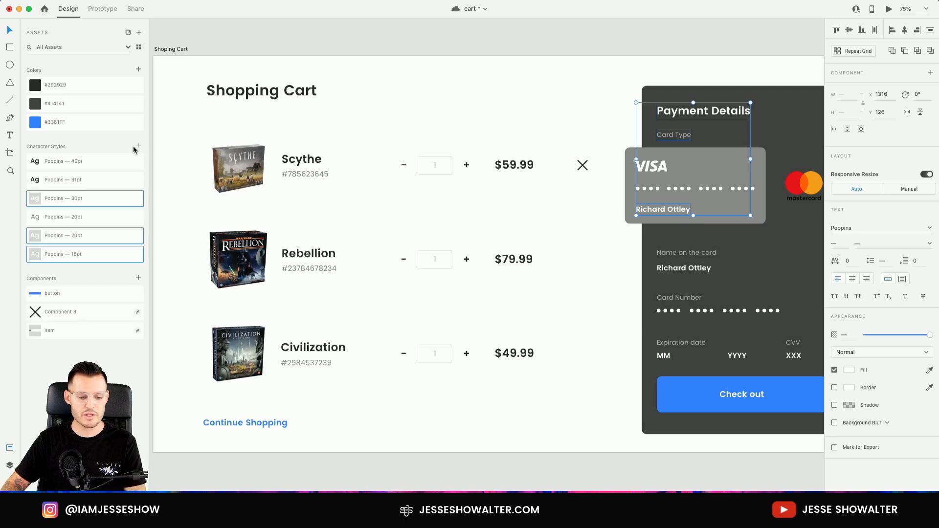
click(317, 48)
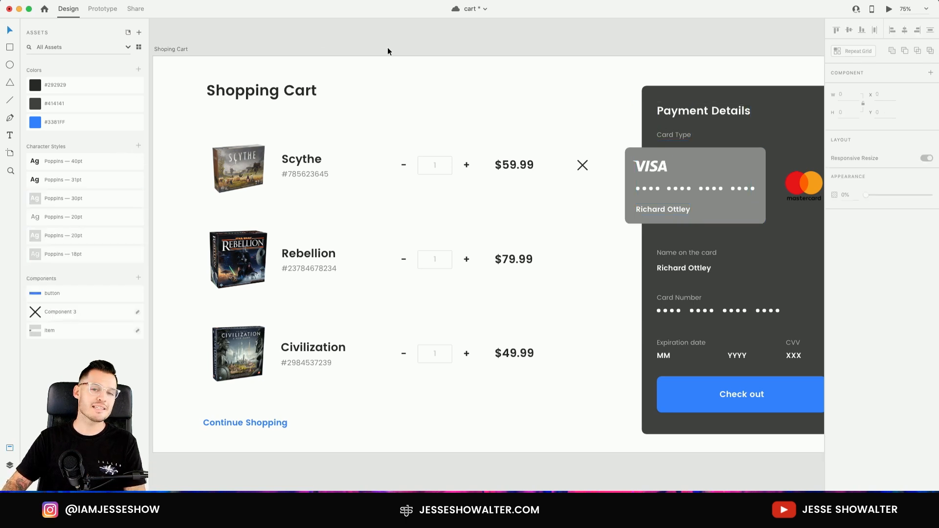
Duplicate the Shoping Cart artboard and enlarge the copy's Shopping Cart heading to about 101 pt
click(189, 48)
key(super+d)
scroll(225, 393, down, 3)
scroll(272, 354, down, 5)
click(270, 247)
drag(267, 265, 348, 272)
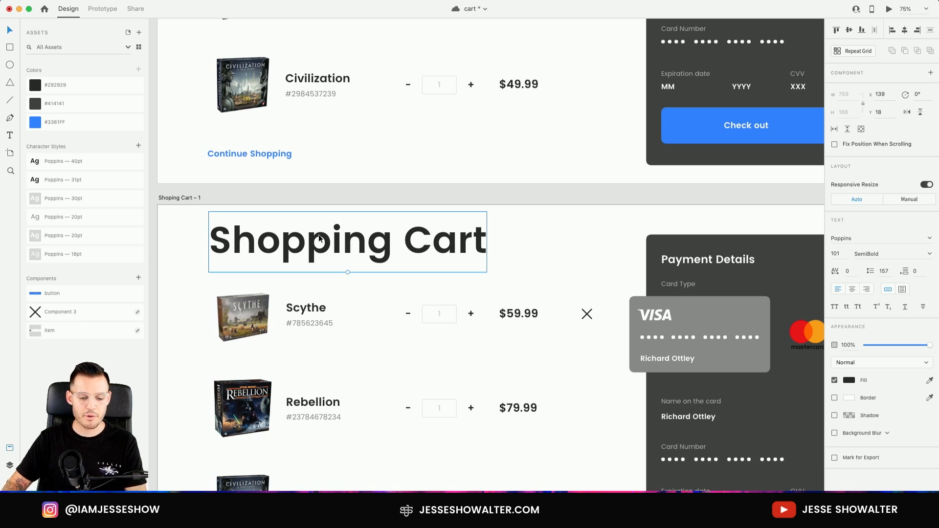
Apply the Poppins 40pt character style to the enlarged Shopping Cart heading and nudge it into place
click(78, 163)
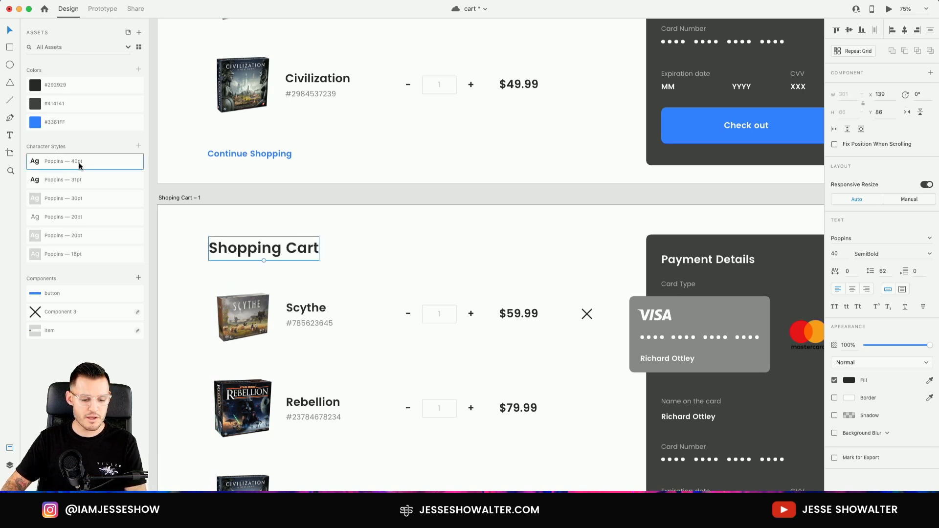
drag(251, 253, 255, 253)
drag(362, 218, 379, 269)
click(200, 252)
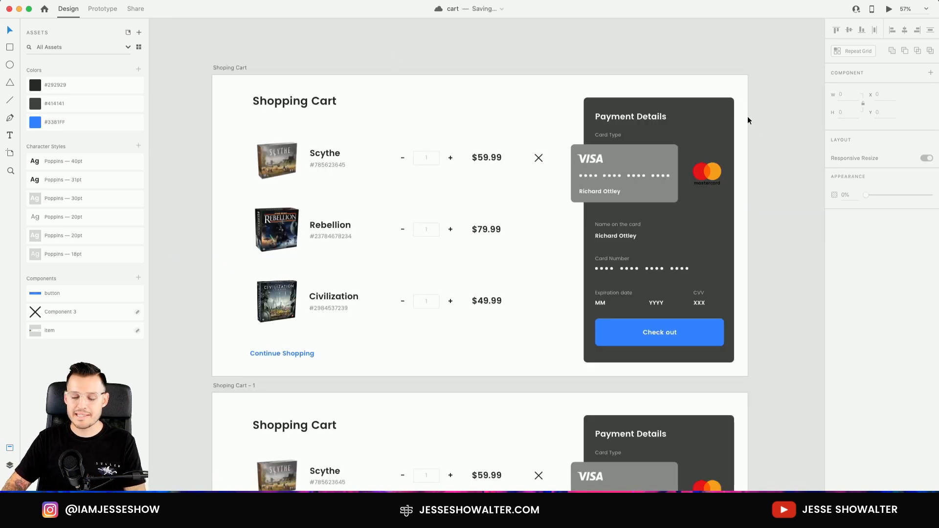
Try the saved #3381FF colour on the original artboard's Payment Details panel and reapply #414141
click(727, 110)
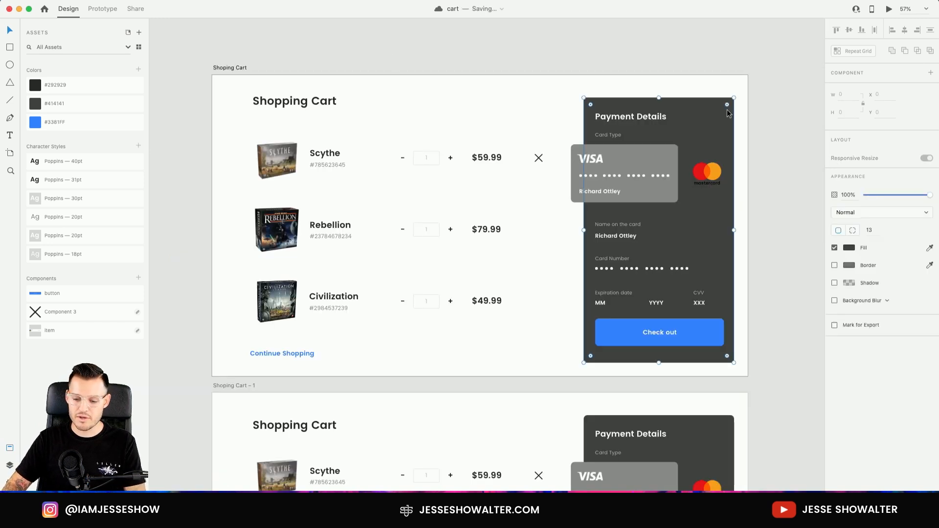
click(73, 123)
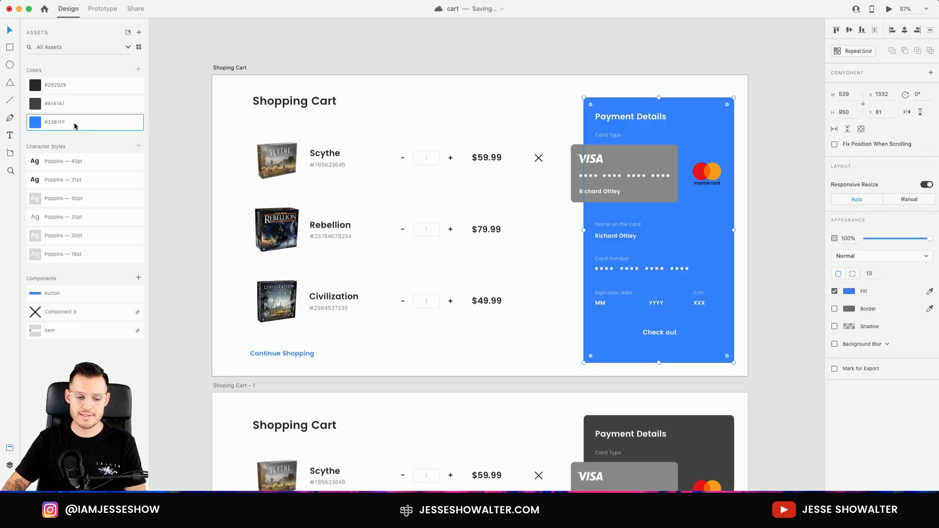
click(78, 101)
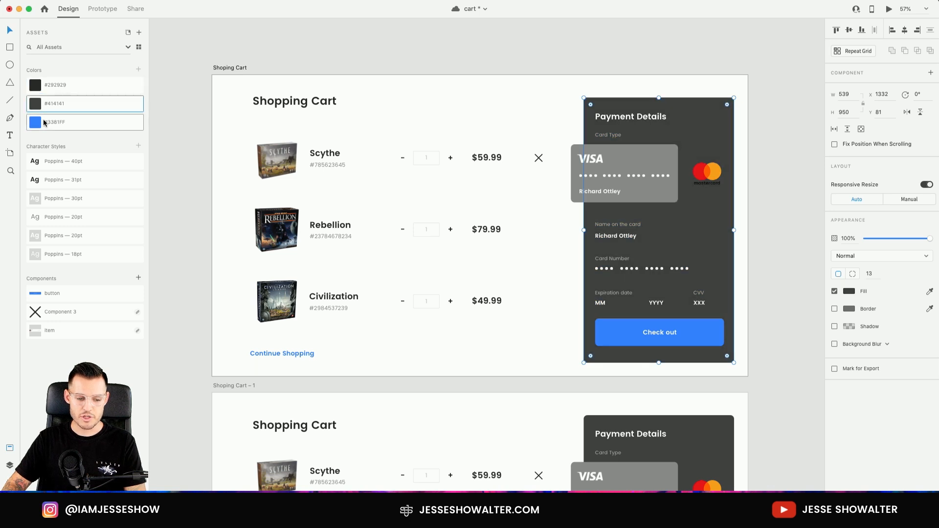
key(Escape)
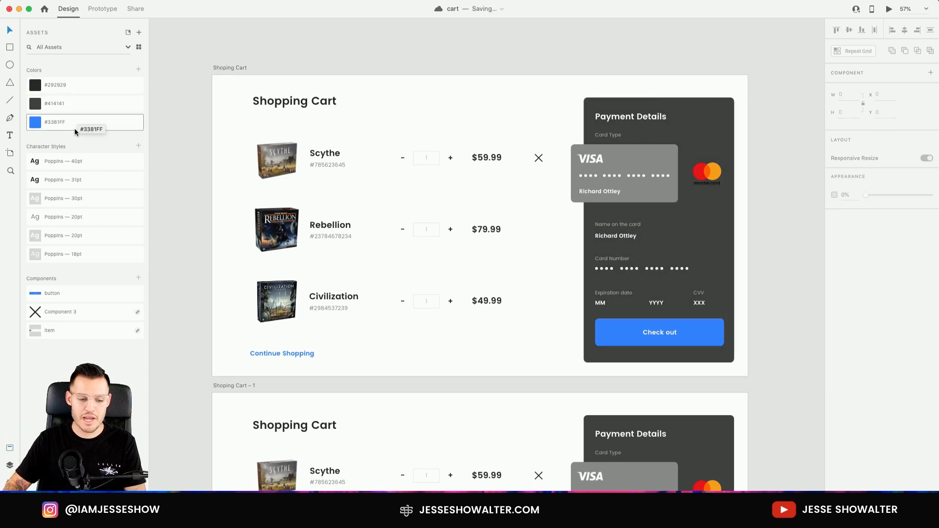
Edit the saved #3381FF document colour to purple #D033FF
right_click(67, 122)
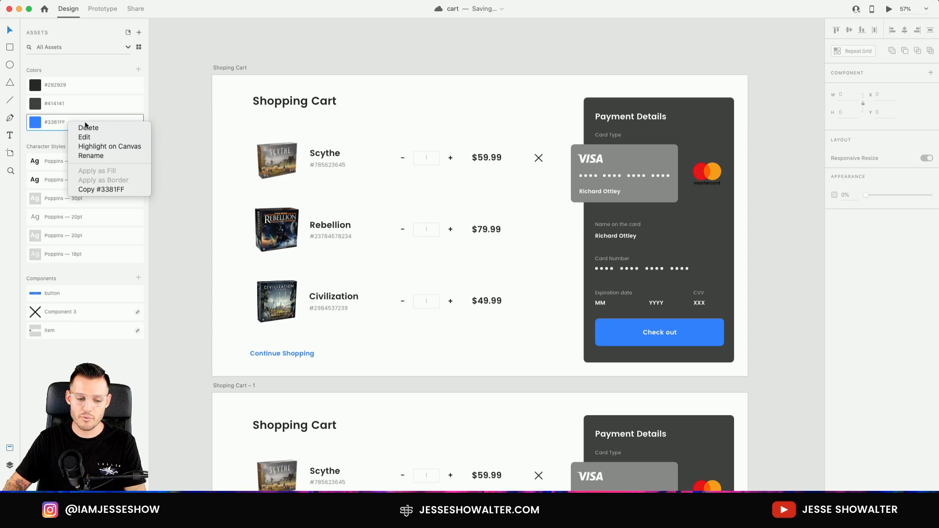
click(98, 139)
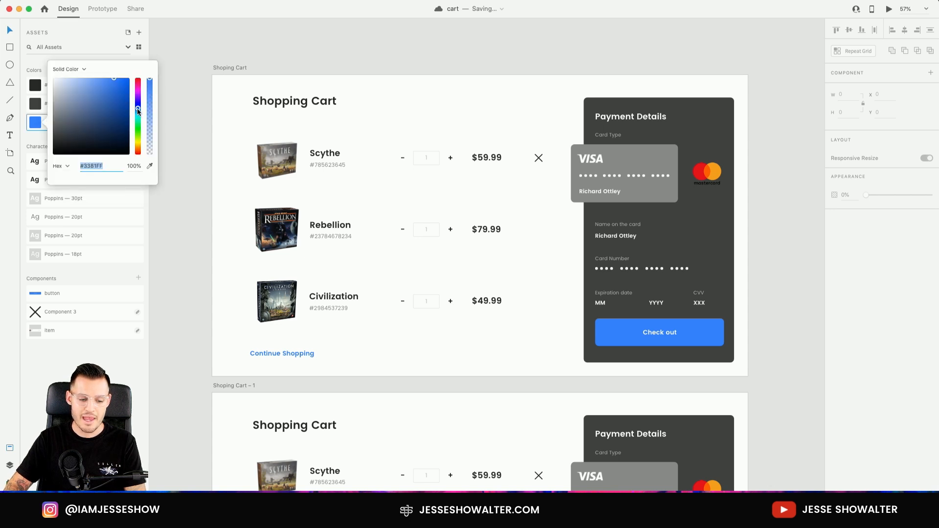
drag(138, 108, 144, 95)
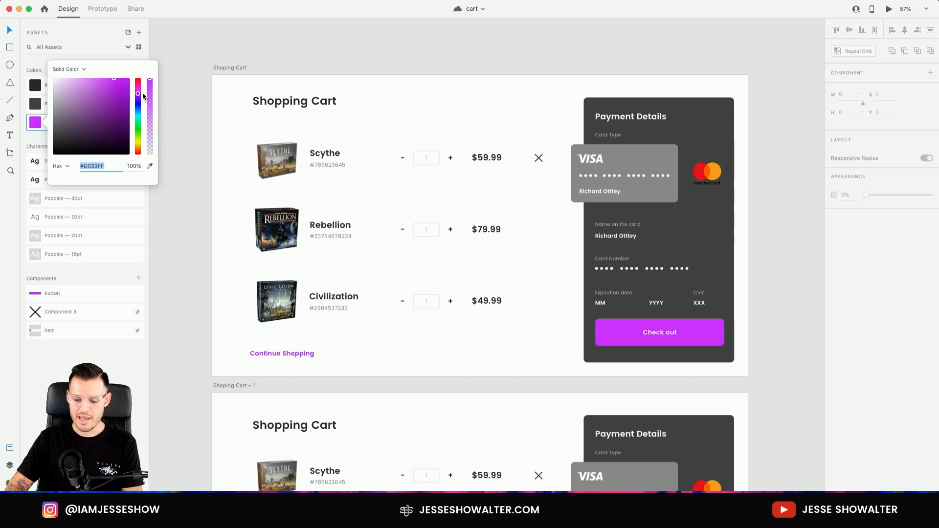
click(221, 50)
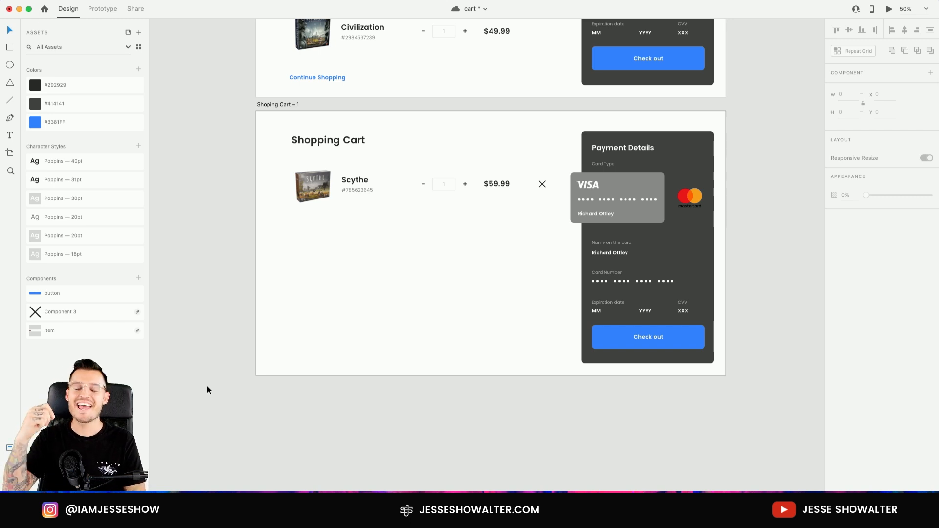
Show the layers, turn the copied artboard's list group into a repeat grid and extend it downward to a height of 1639
key(super+y)
key(super+equal)
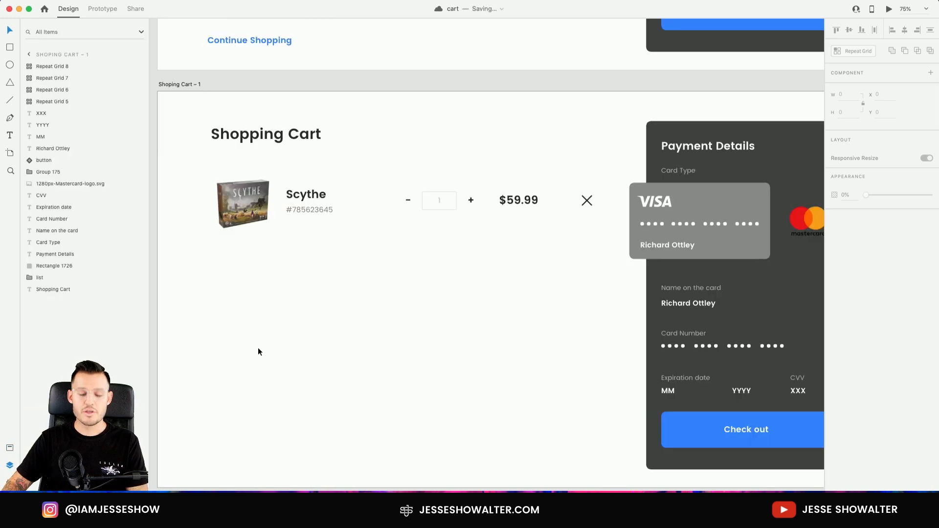
click(326, 201)
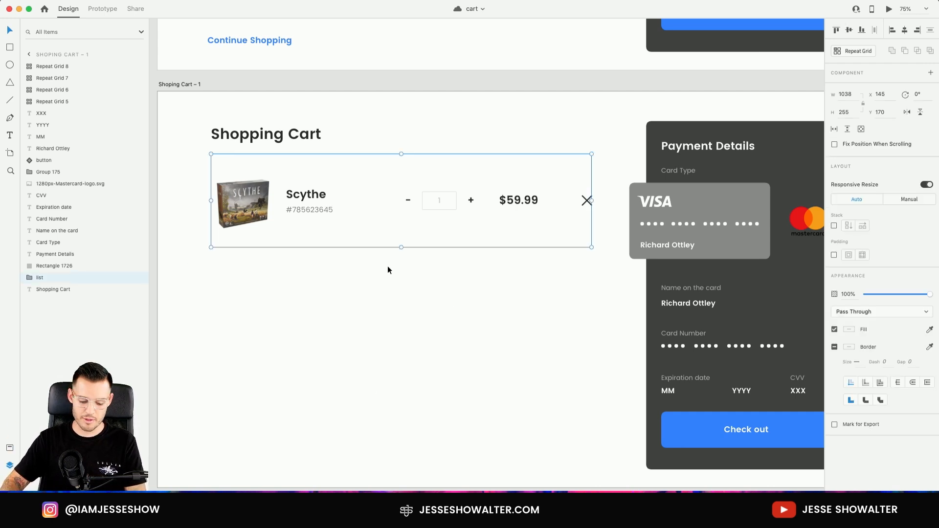
key(super+r)
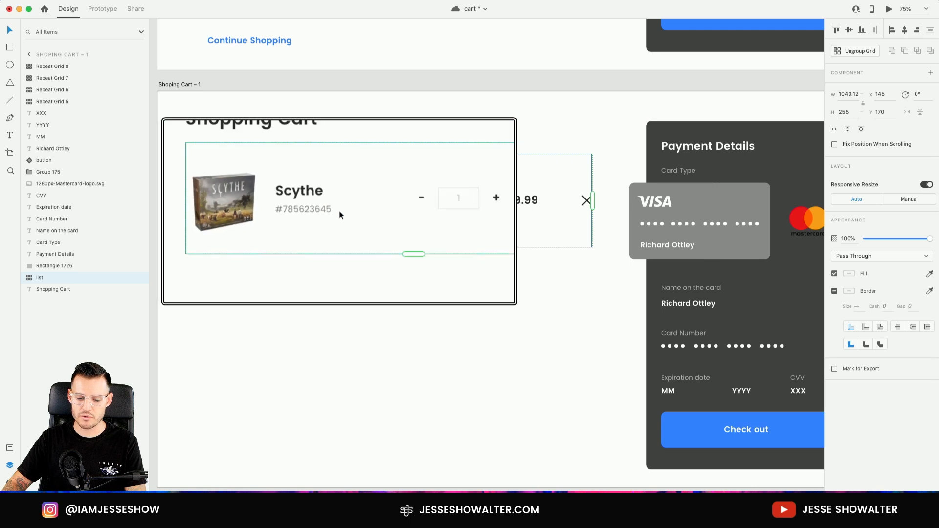
drag(404, 246, 384, 417)
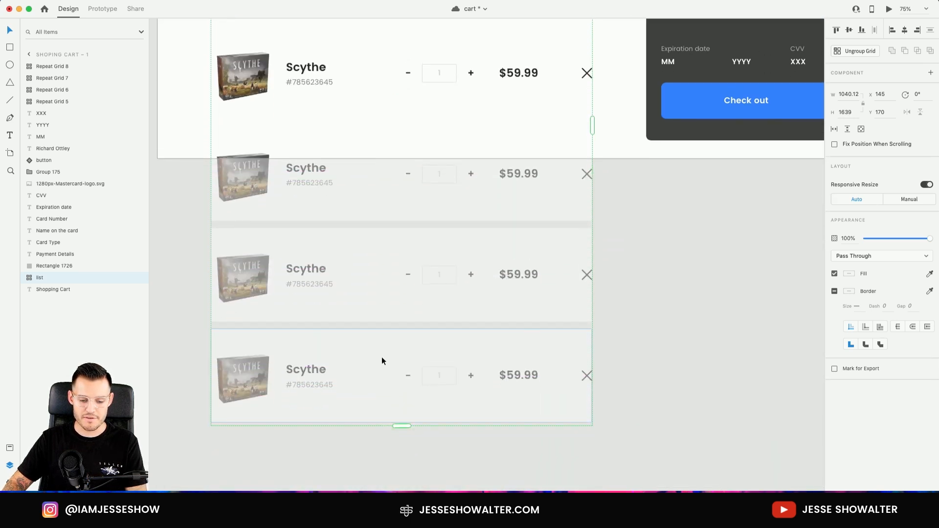
Try shifting the name and item number group to the right in the first repeat grid item, and undo the move
scroll(382, 357, up, 5)
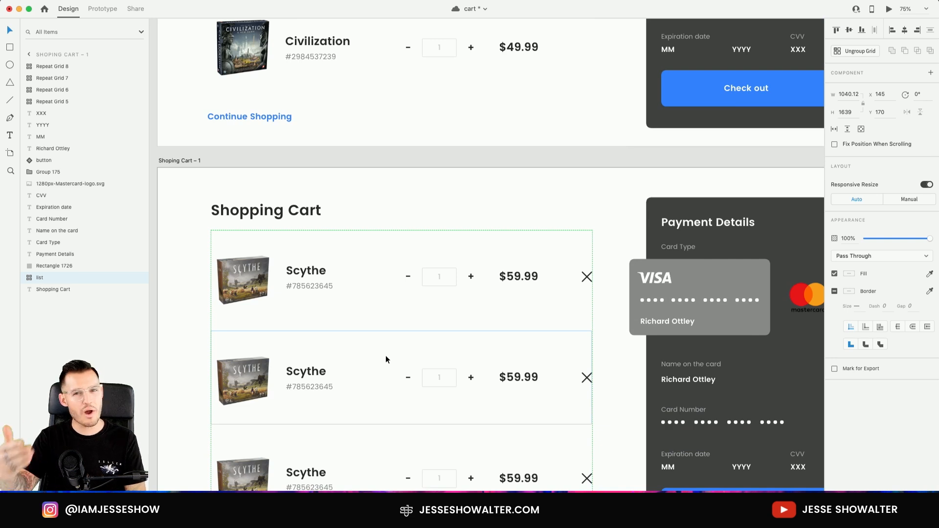
key(z)
drag(197, 335, 459, 206)
alt+click(459, 205)
key(super+1)
key(super+minus)
scroll(349, 222, right, 3)
double_click(350, 222)
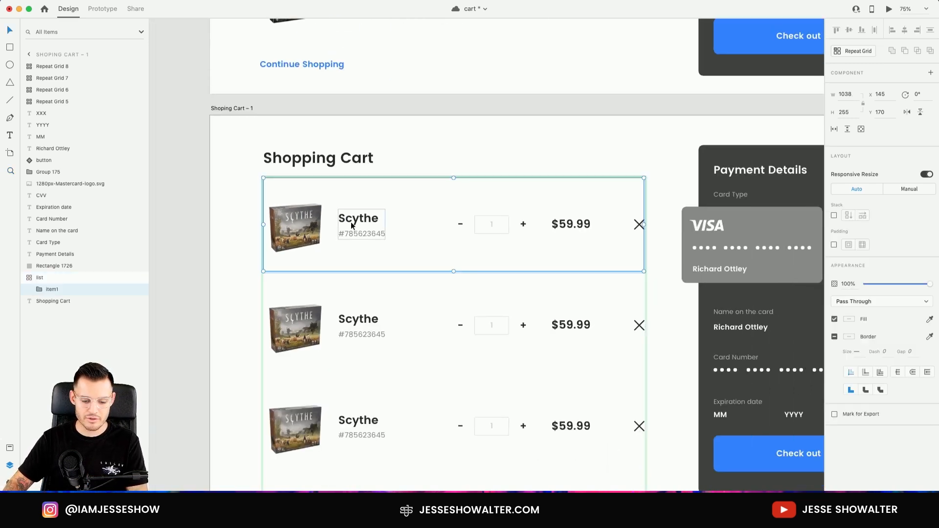
double_click(359, 236)
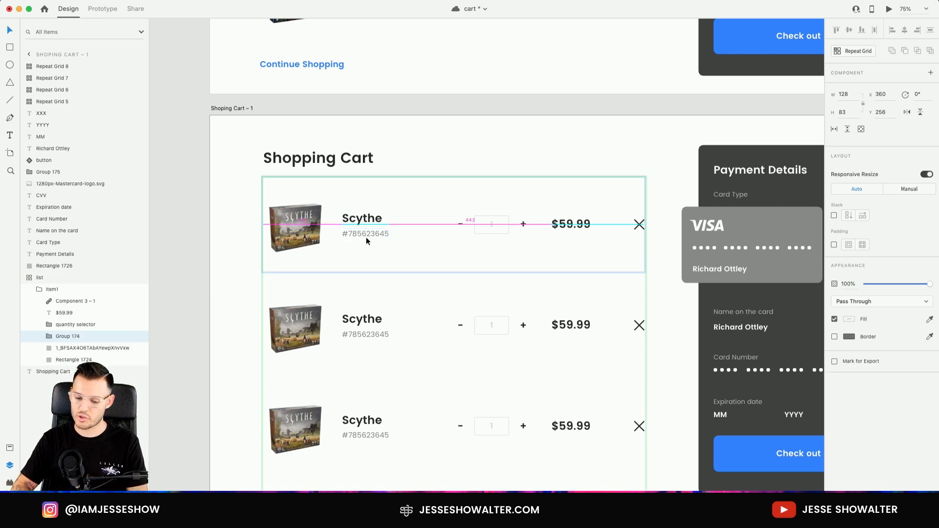
mouse_move(361, 221)
mouse_down()
mouse_move(405, 211)
mouse_move(409, 234)
mouse_move(366, 221)
mouse_up()
scroll(432, 267, down, 5)
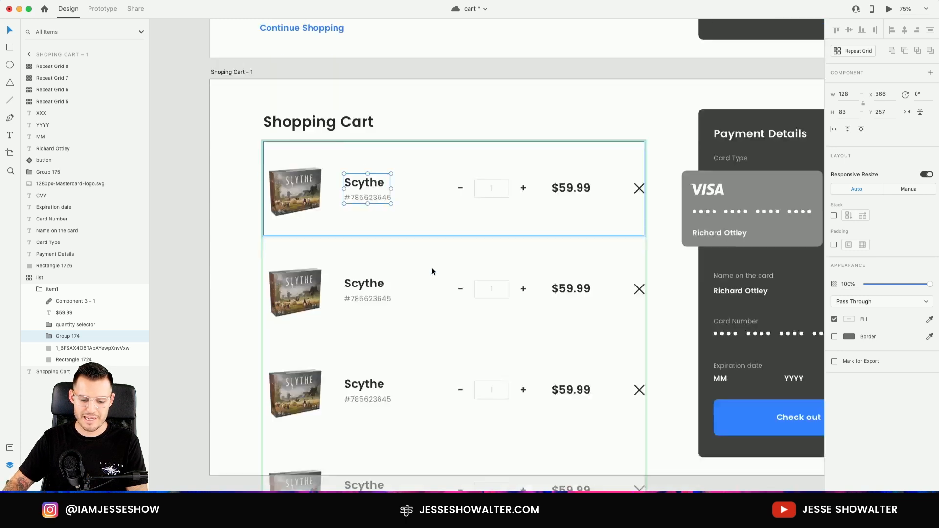
drag(364, 99, 410, 102)
key(super+z)
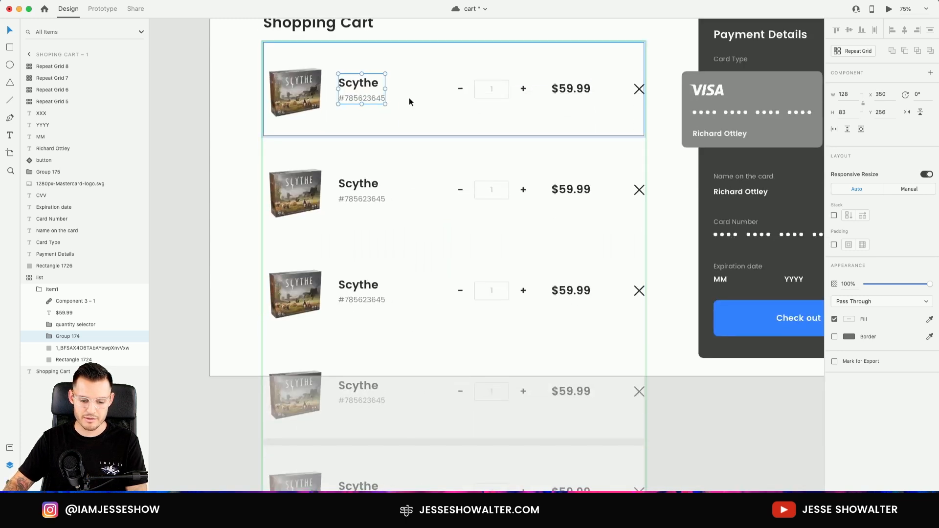
Switch to Finder's assets folder and place the five board game box images onto the repeat grid's first item picture
click(304, 94)
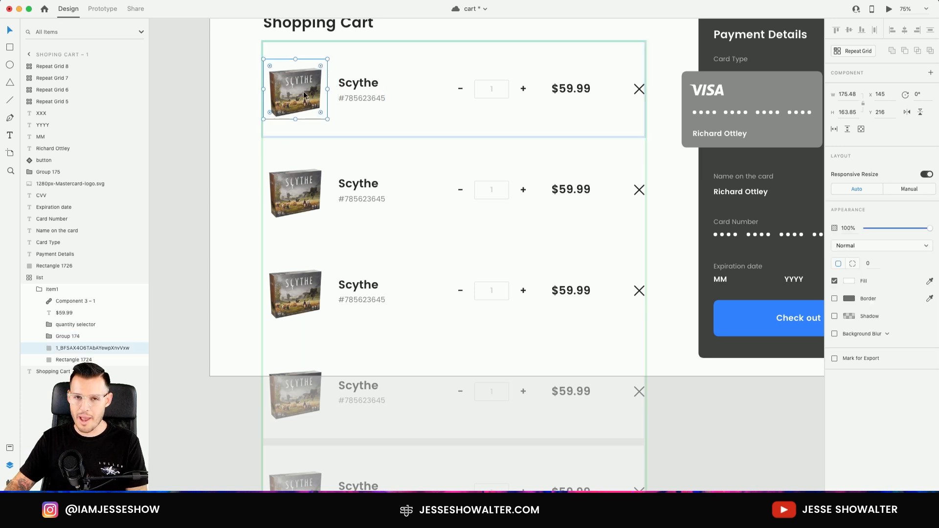
key(super+Tab)
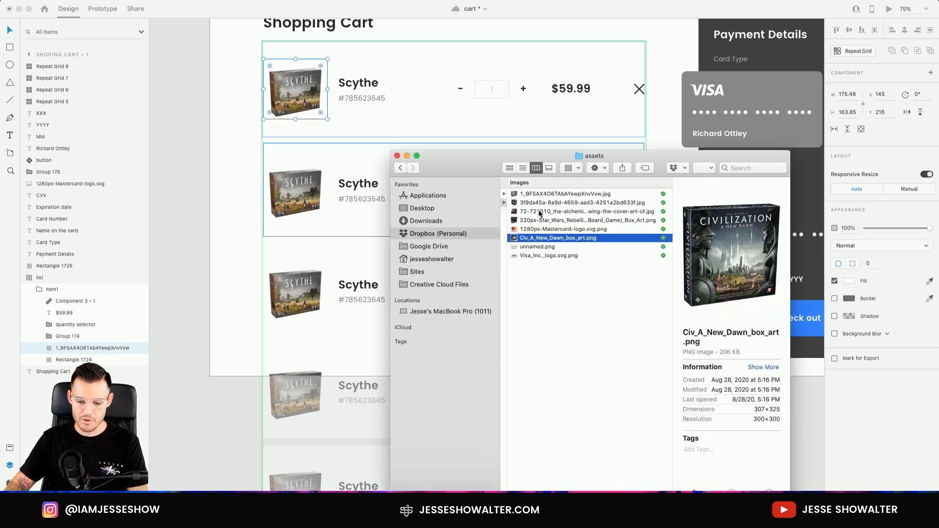
click(540, 220)
shift+click(541, 194)
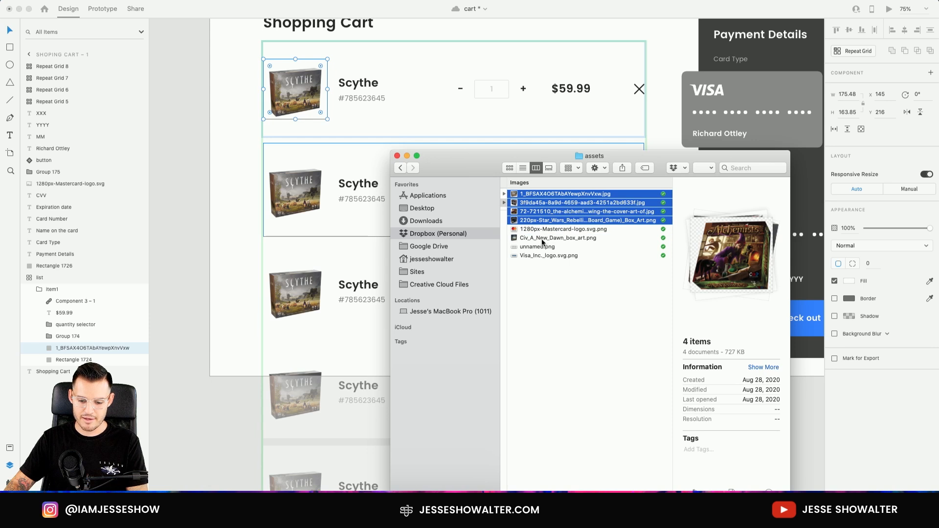
super+click(539, 239)
drag(538, 242, 302, 100)
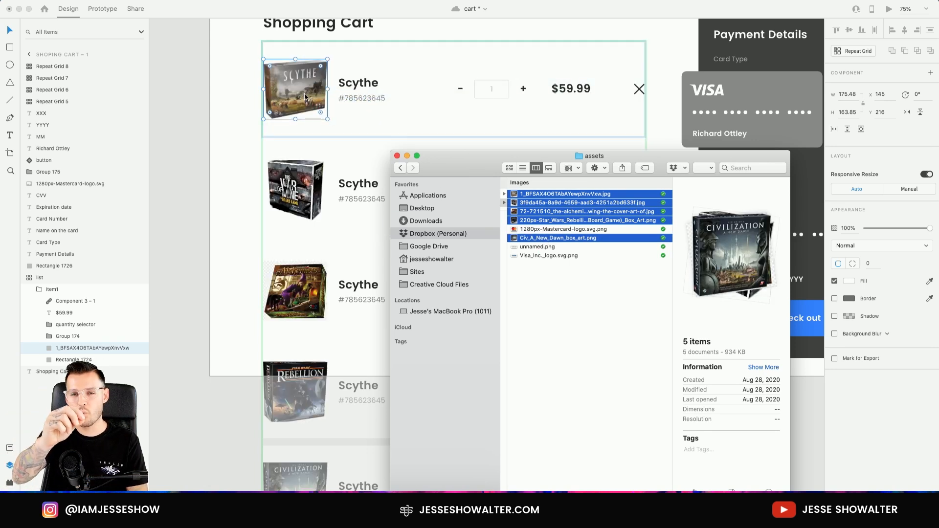
Close the vertical gap between the repeat grid's rows so the grid's height becomes 1539
click(264, 182)
scroll(293, 171, up, 3)
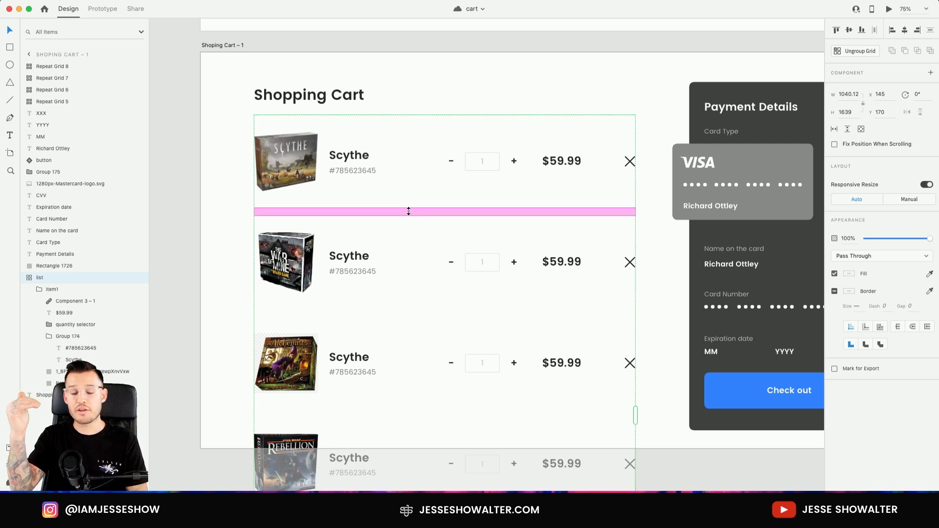
drag(408, 211, 447, 205)
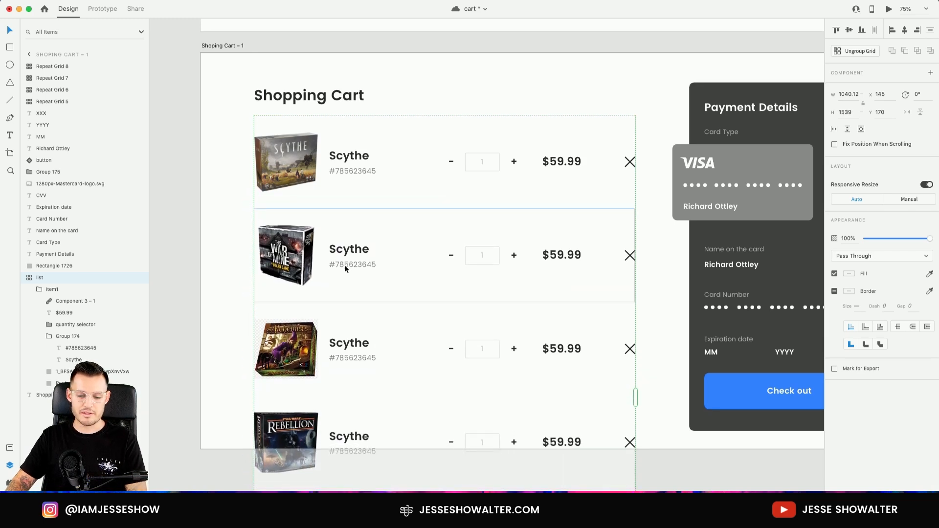
Try moving the name and item number group in the second repeat grid item to X 437, and undo the move
click(186, 191)
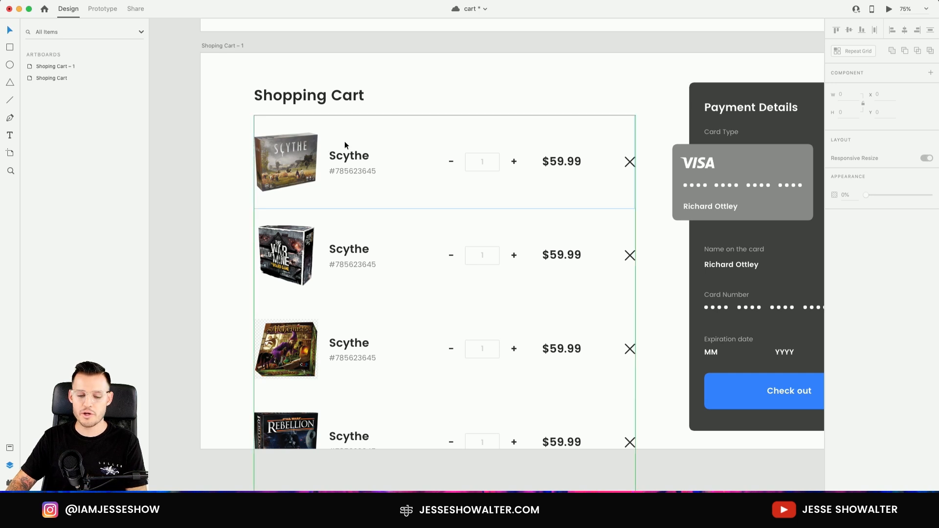
double_click(352, 156)
click(348, 260)
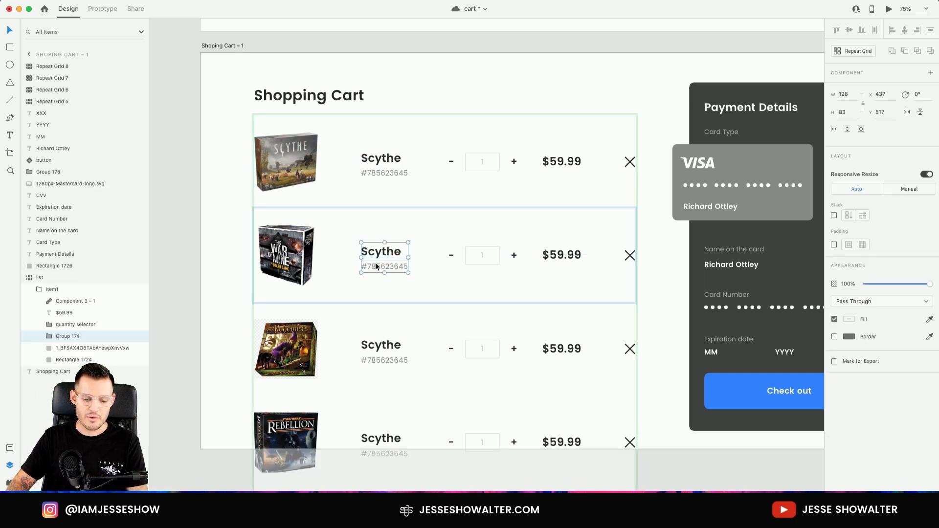
click(222, 233)
Ungroup the repeat grid of cart items on the copied Shoping Cart – 1 artboard
right_click(330, 175)
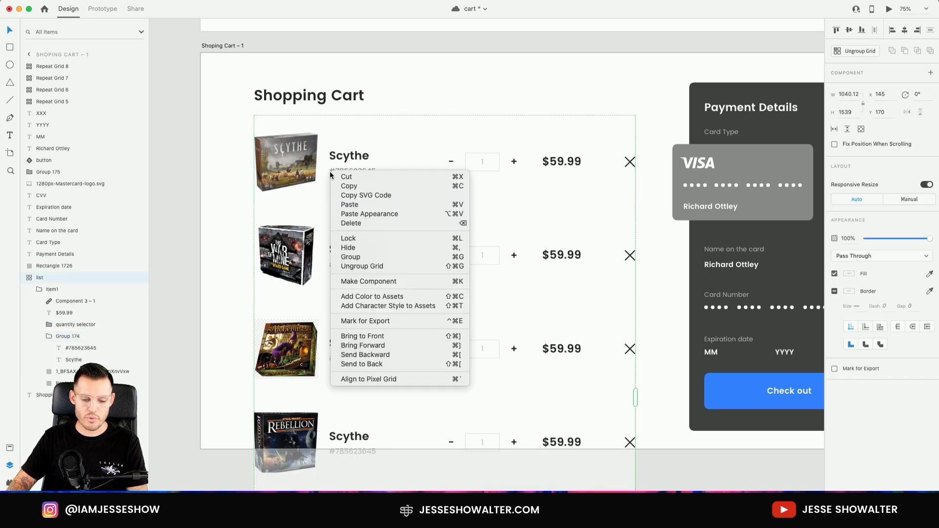
click(392, 266)
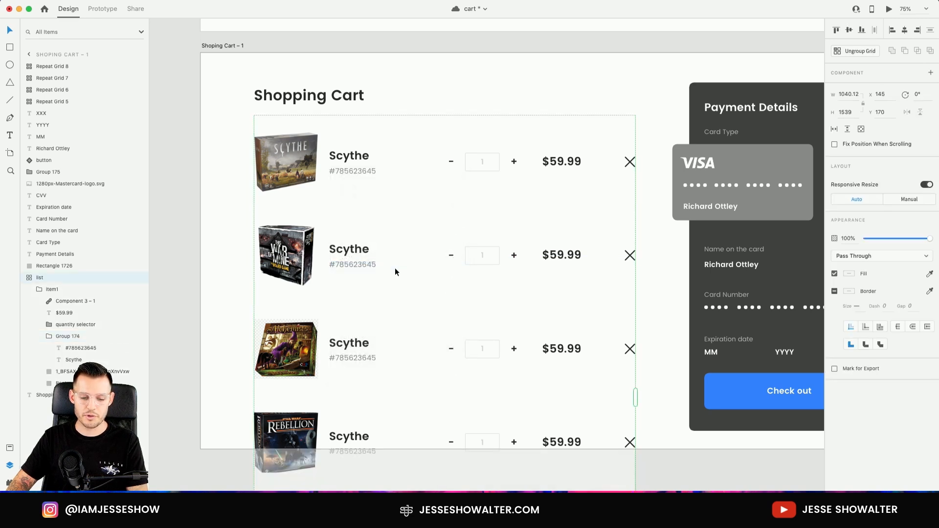
click(232, 325)
click(257, 324)
click(320, 195)
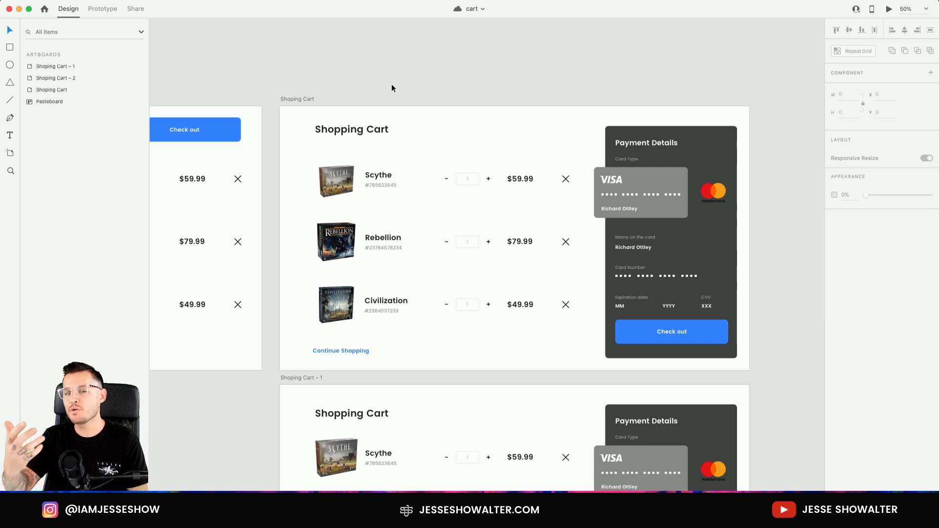
Switch to prototyping, select the Check out button on the Shoping Cart – 2 artboard, and preview that artboard
drag(279, 90, 721, 88)
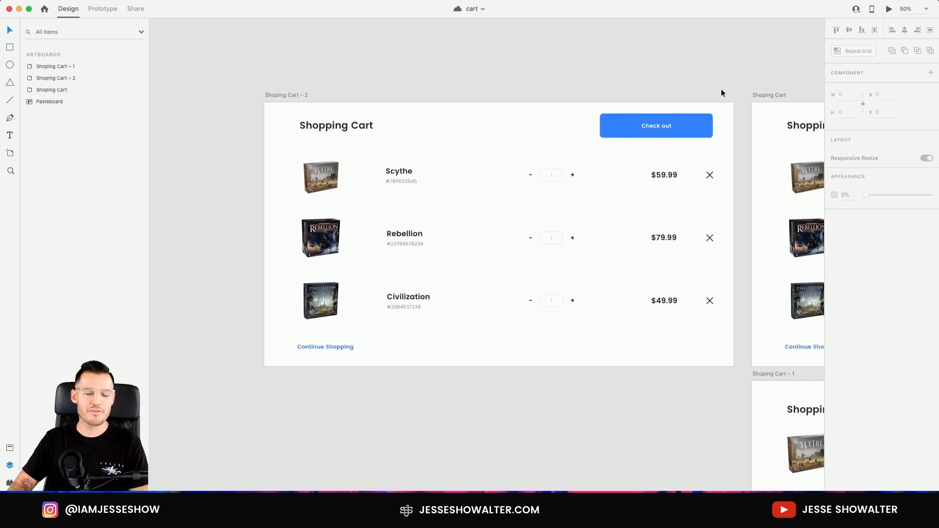
drag(727, 87, 388, 80)
drag(457, 57, 261, 52)
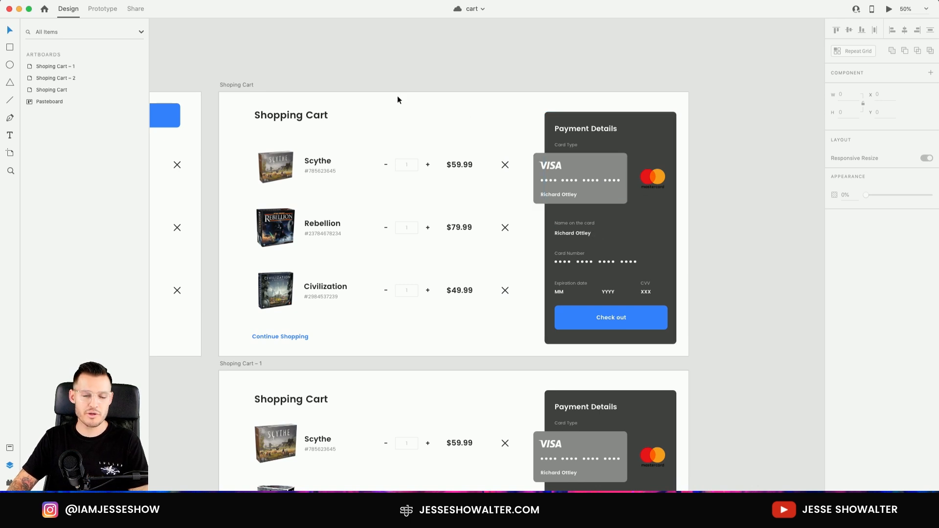
drag(304, 67, 809, 81)
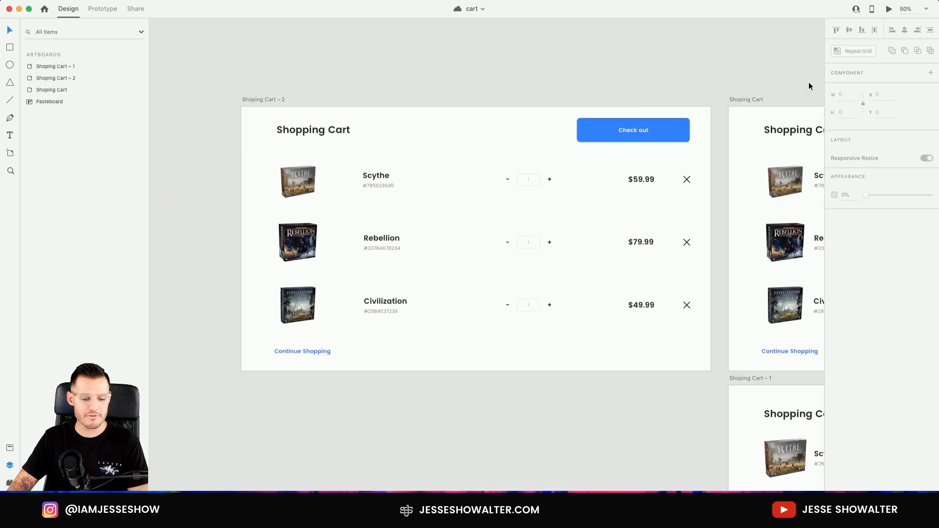
click(102, 8)
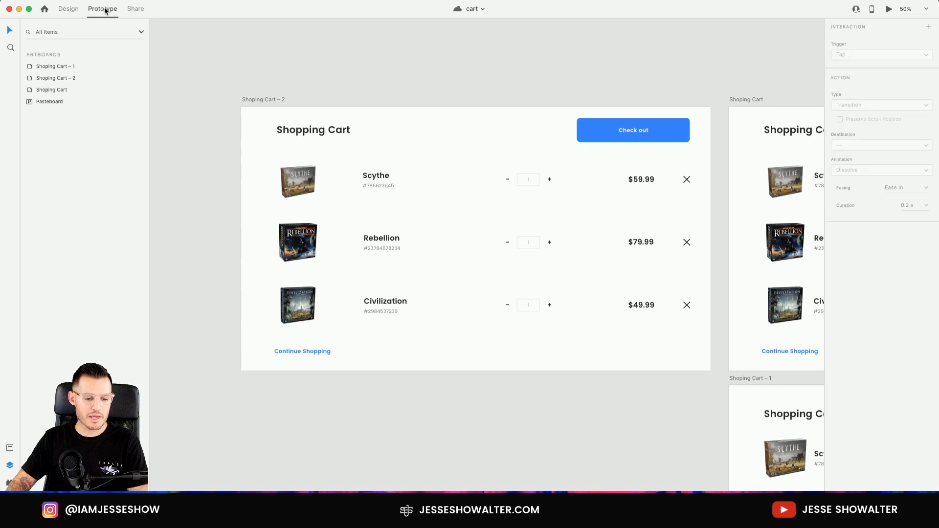
click(634, 138)
drag(679, 80, 469, 81)
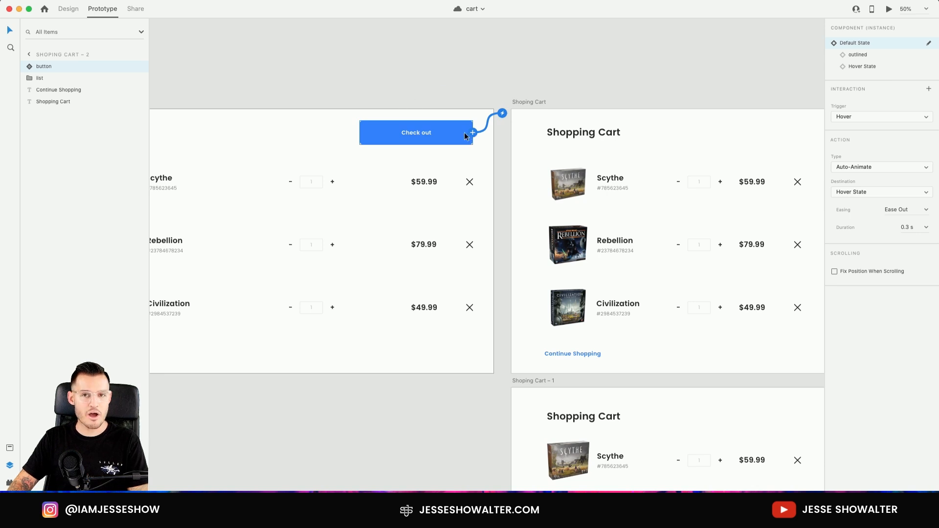
click(889, 10)
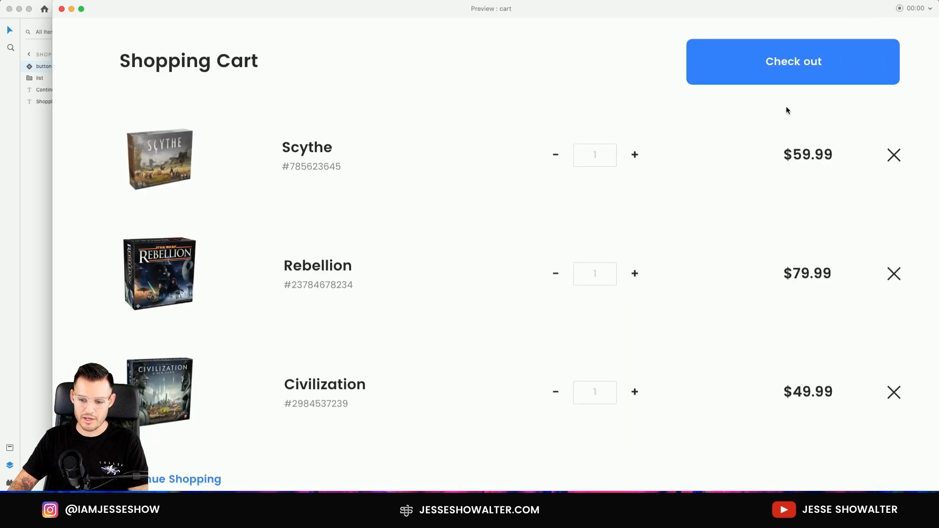
click(61, 9)
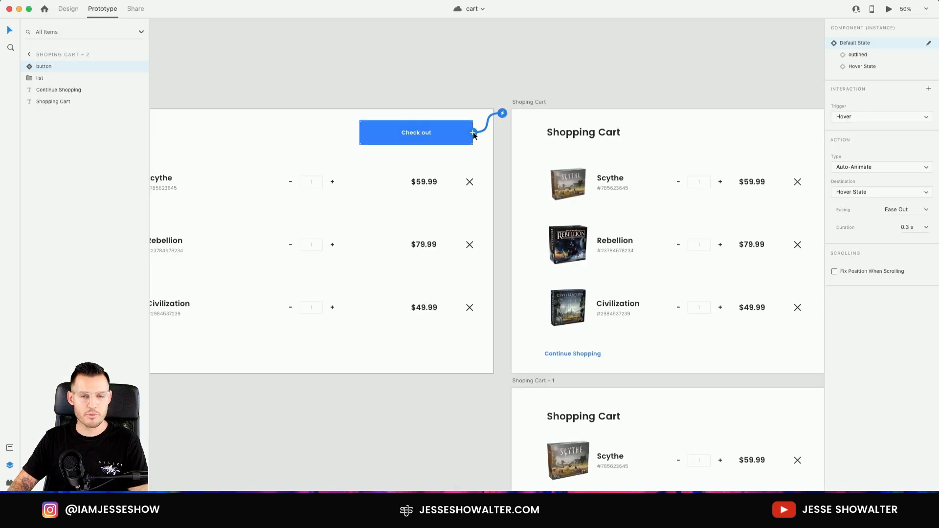
Link the Check out button on Shoping Cart – 2 to the Shoping Cart artboard
scroll(474, 136, right, 4)
scroll(474, 136, down, 1)
drag(367, 99, 698, 209)
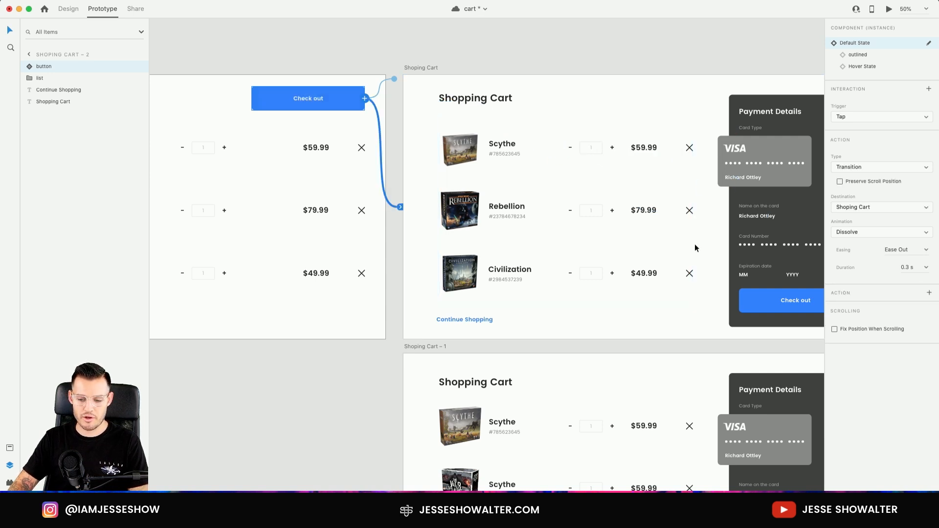
Choose Tap as the link's trigger, Transition as its action type and Shoping Cart as its destination
scroll(564, 88, right, 3)
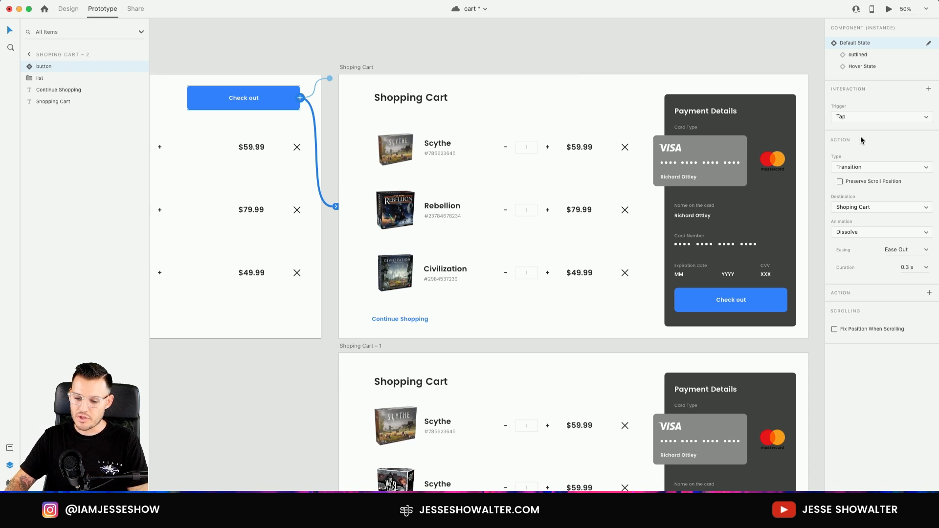
click(853, 116)
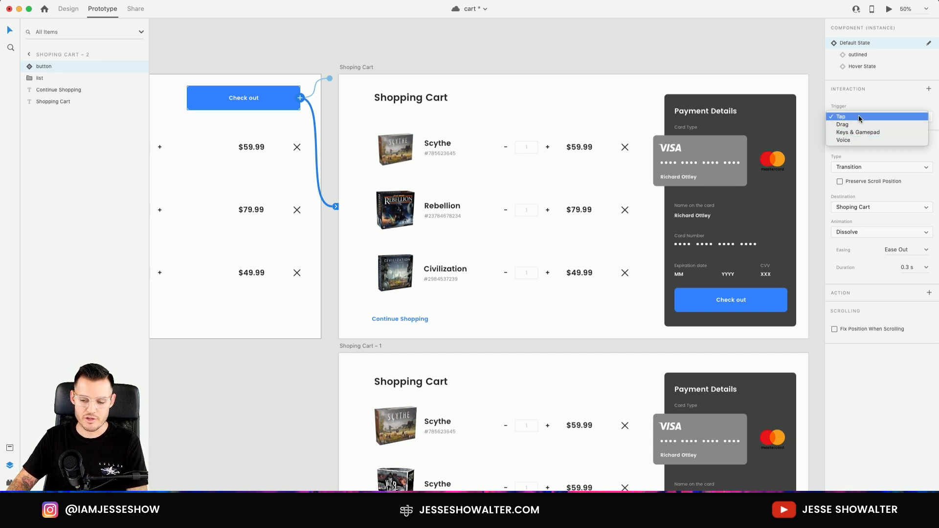
click(858, 116)
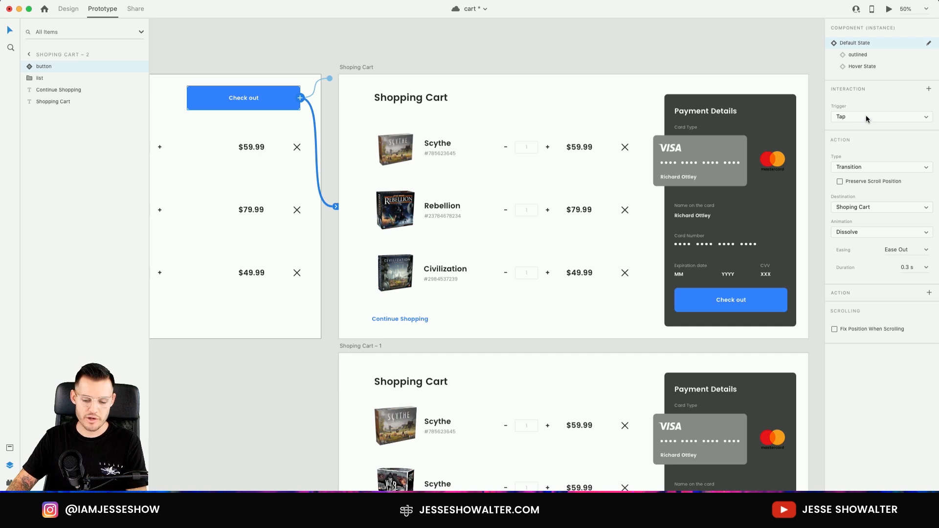
click(864, 166)
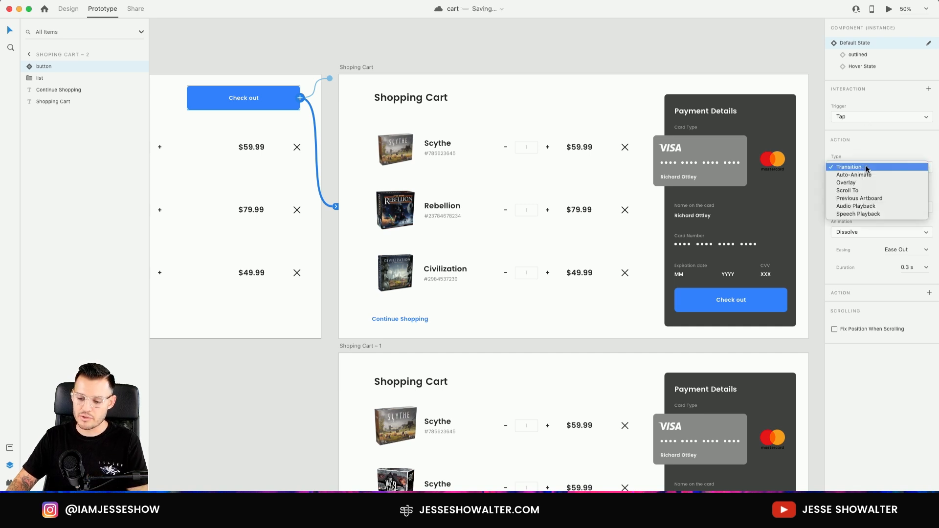
click(866, 167)
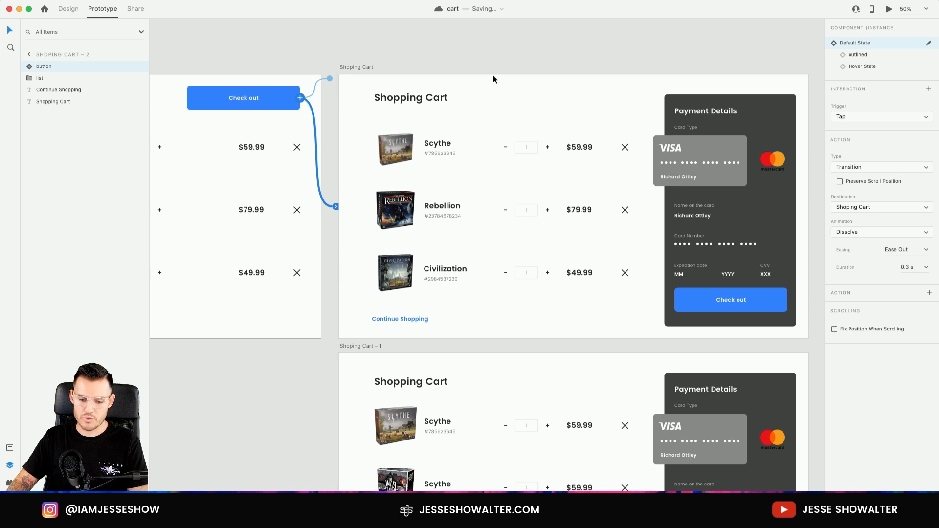
click(854, 207)
click(852, 209)
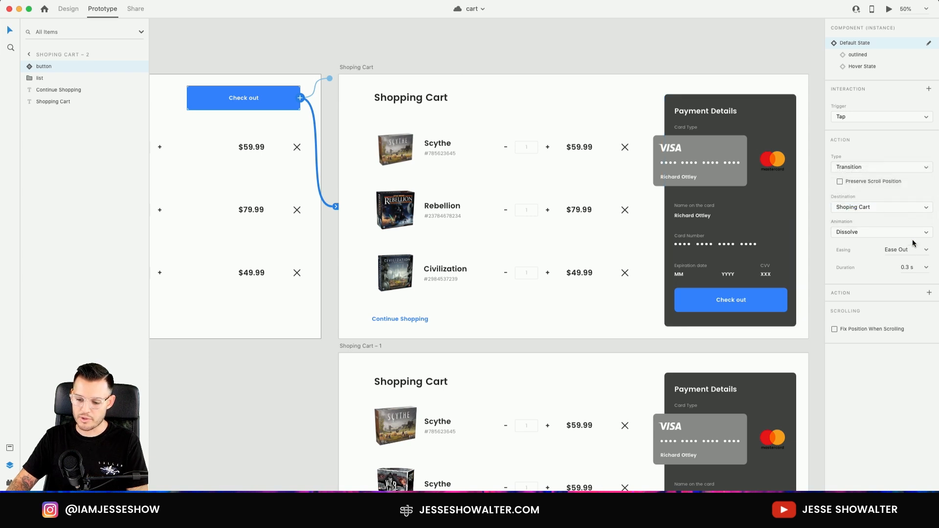
Look over the animation options and test the Check out link with the Dissolve animation in the preview
click(847, 235)
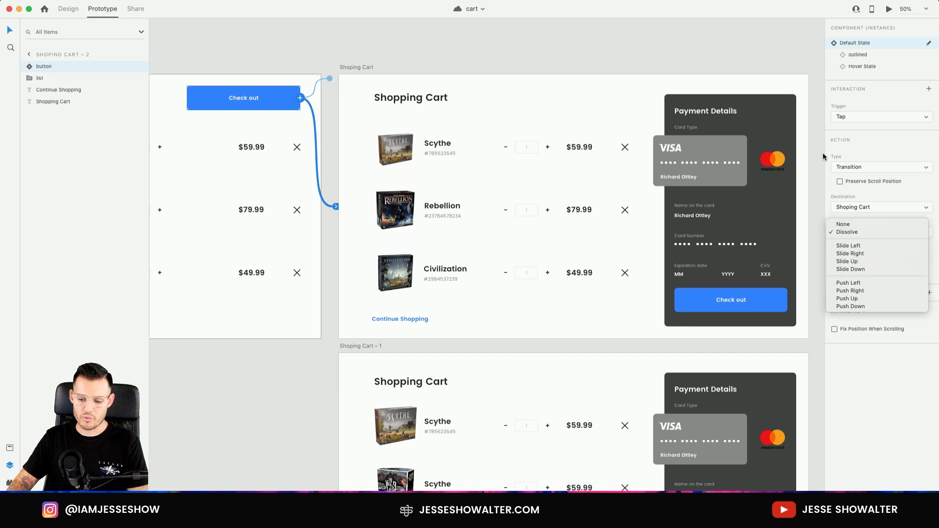
click(889, 9)
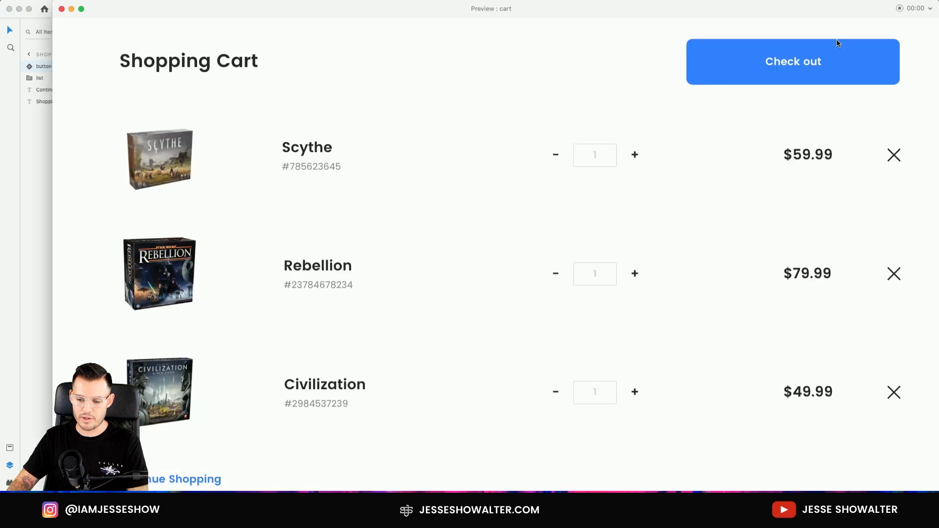
click(838, 67)
click(61, 8)
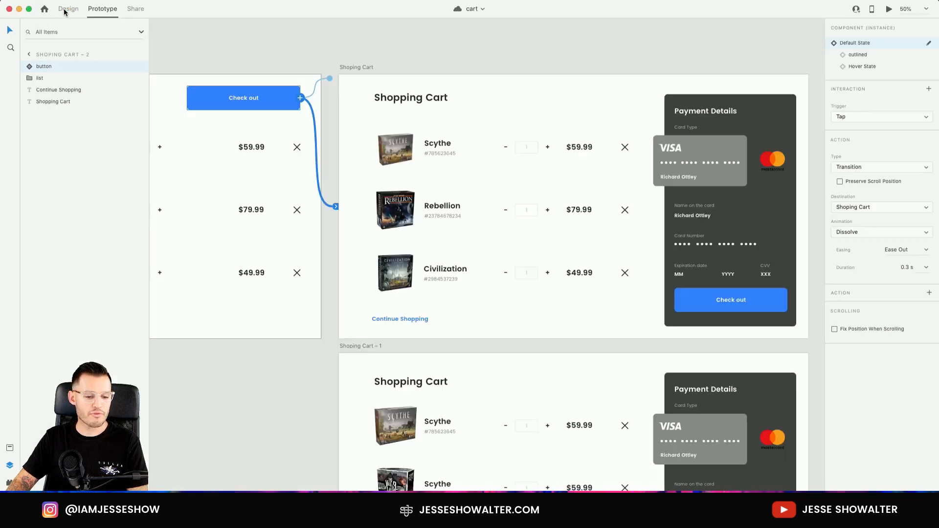
Set the Check out link's animation to Slide Left and test it in the preview
click(879, 229)
click(878, 243)
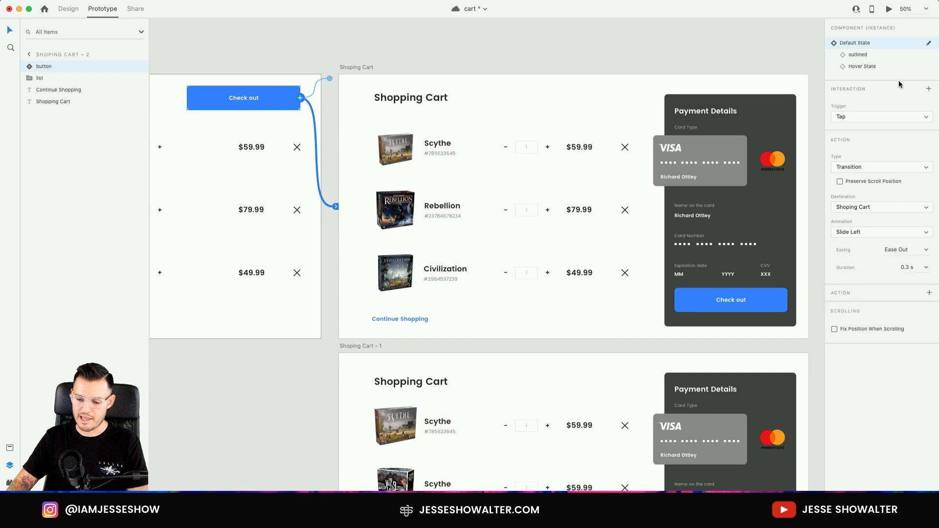
click(889, 10)
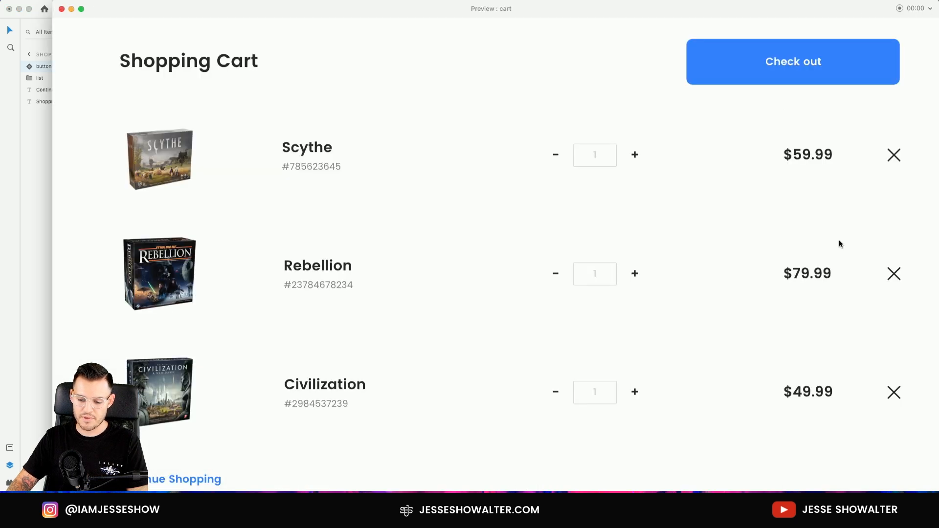
click(825, 66)
click(62, 9)
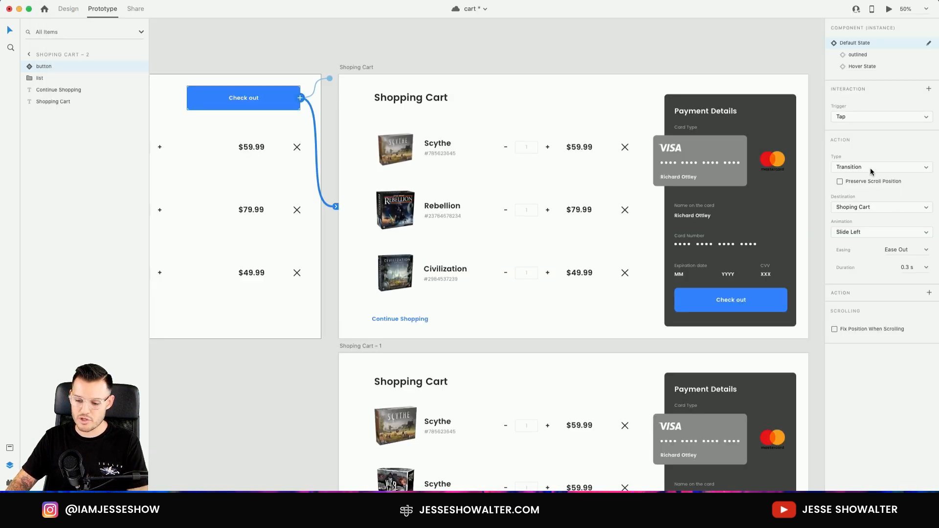
Set the Check out link's easing to Snap and duration to 1 s, and test the transition in the preview
click(928, 251)
click(910, 297)
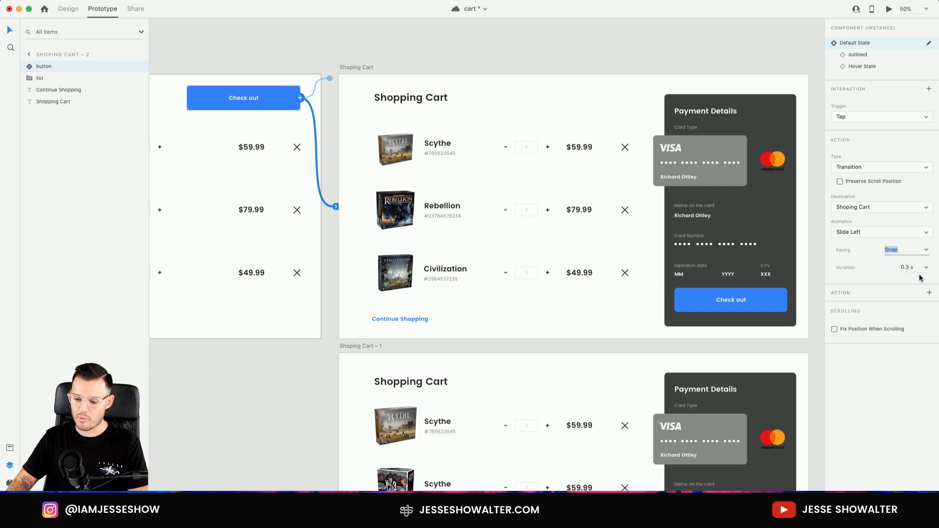
click(909, 268)
text(1)
key(Return)
click(889, 9)
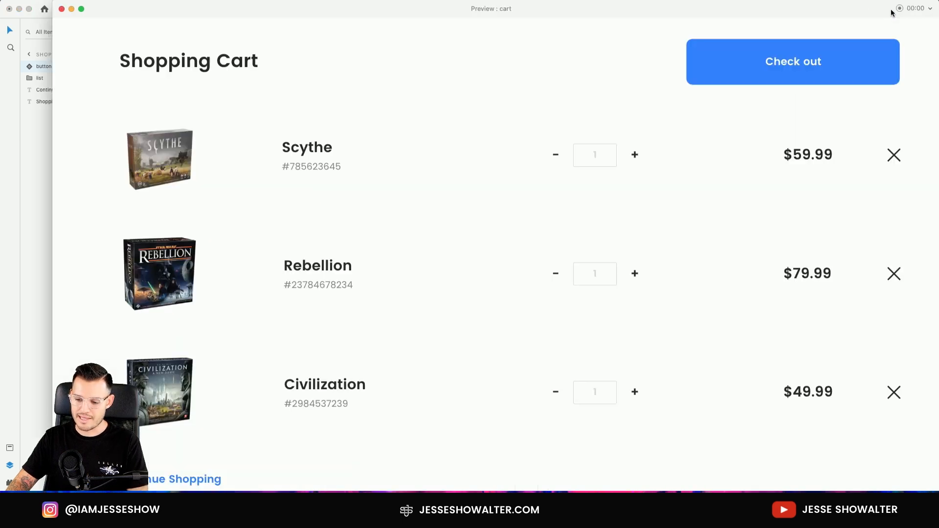
click(791, 75)
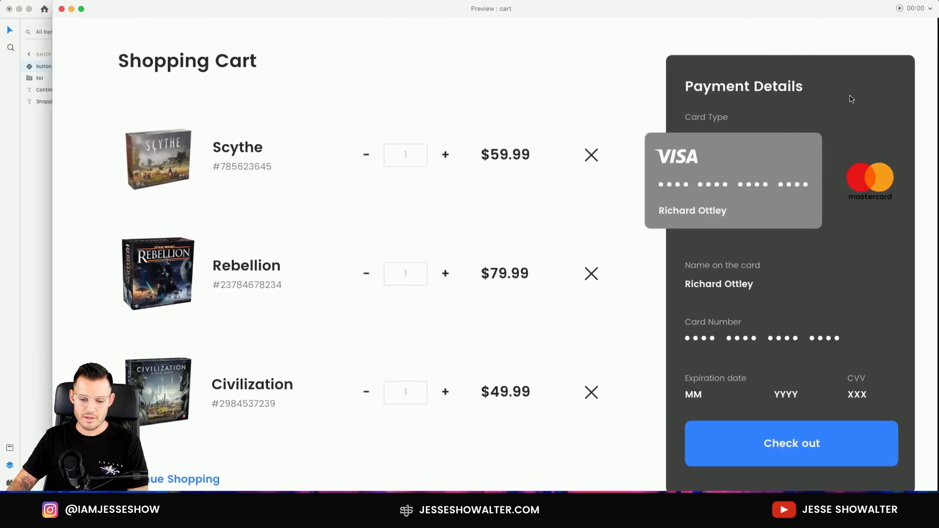
click(62, 10)
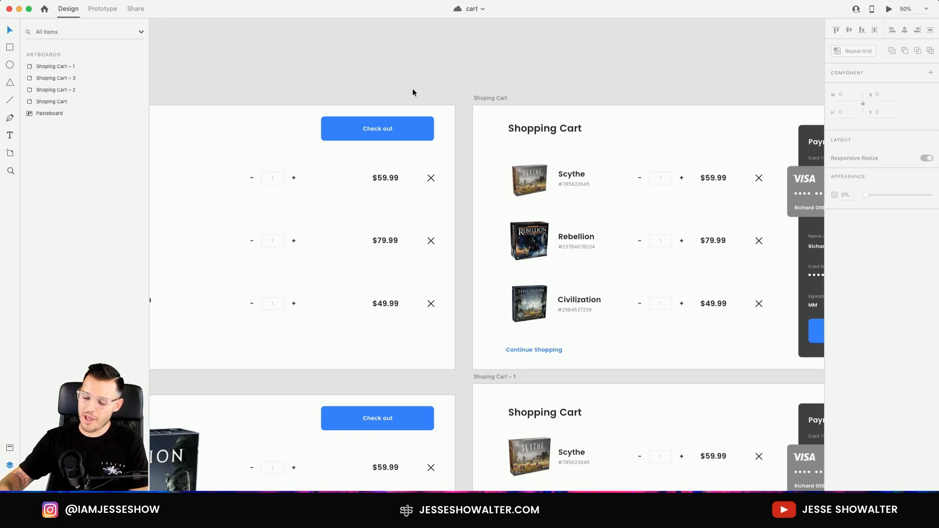
Rename the payment panel's group on the Shoping Cart artboard as pay details
drag(289, 75, 512, 65)
click(298, 166)
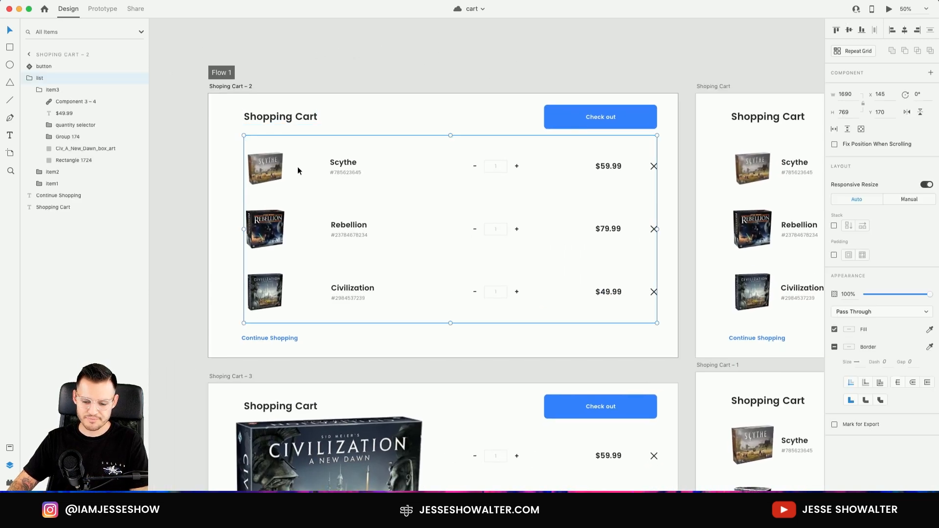
click(620, 117)
scroll(695, 78, right, 10)
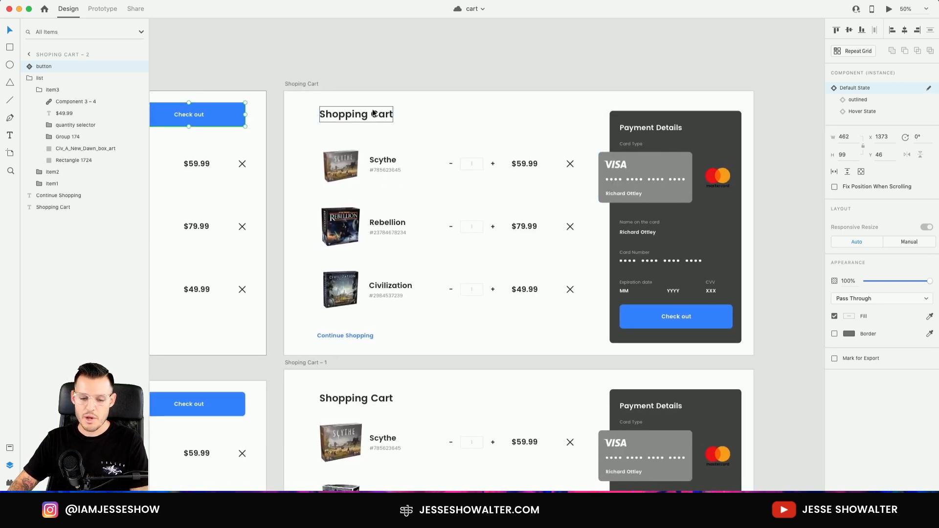
drag(334, 68, 222, 51)
click(630, 110)
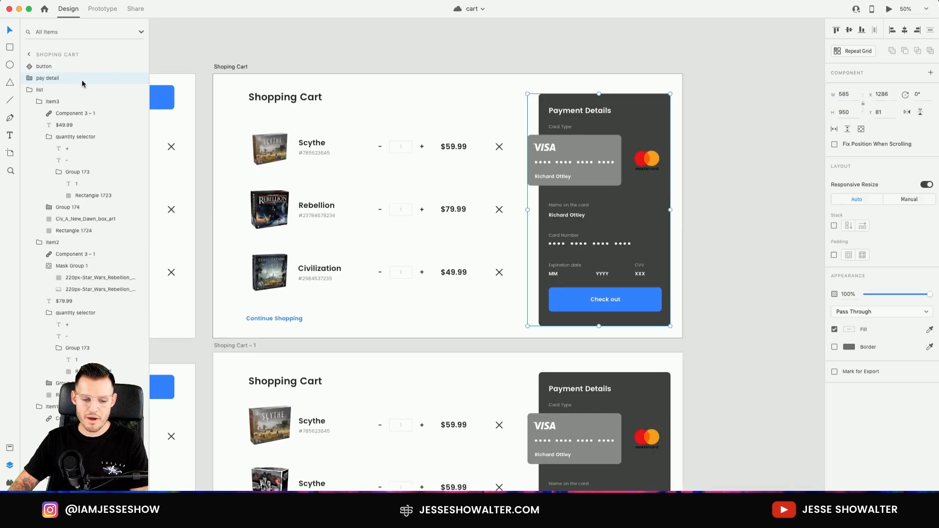
click(29, 90)
double_click(61, 80)
click(66, 78)
text(s)
click(177, 50)
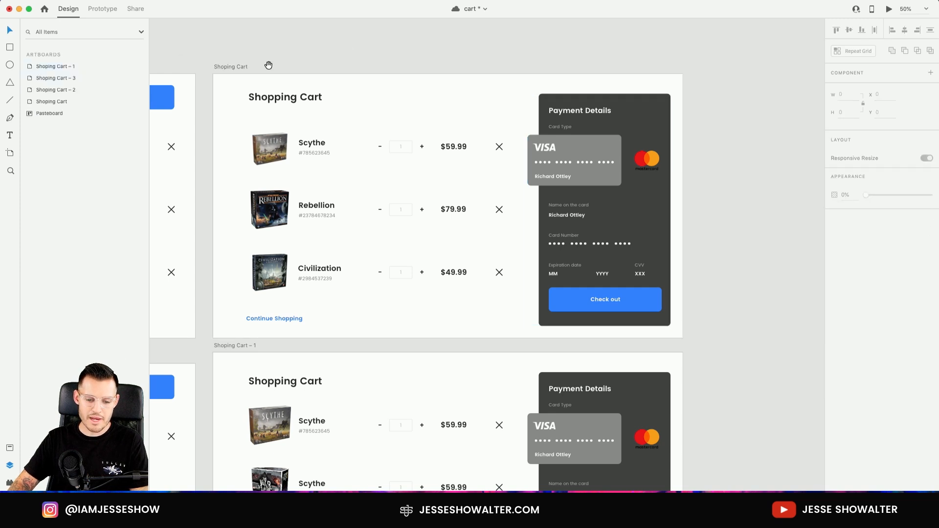
Compare the Check out button, item list and payment panel between the Shoping Cart – 2 and Shoping Cart artboards
scroll(315, 63, left, 8)
scroll(368, 75, right, 7)
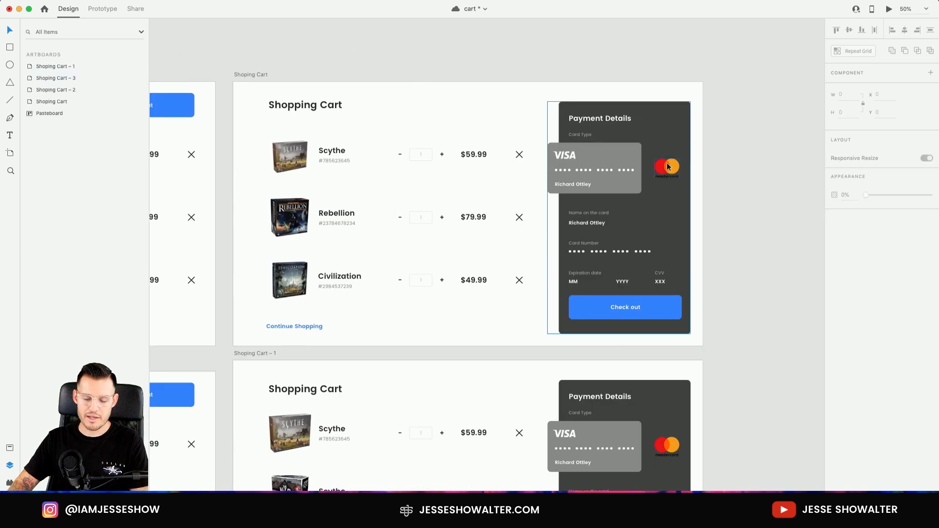
scroll(506, 142, left, 7)
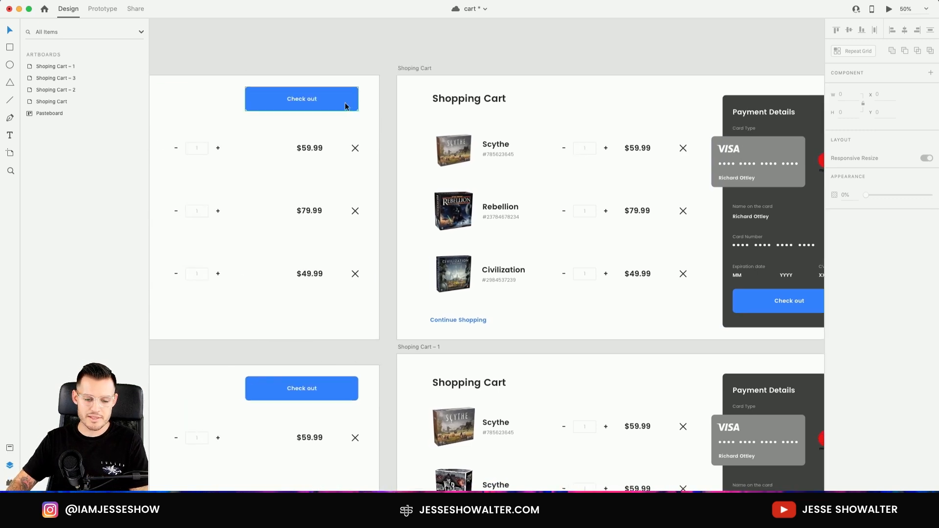
scroll(456, 185, left, 7)
click(436, 166)
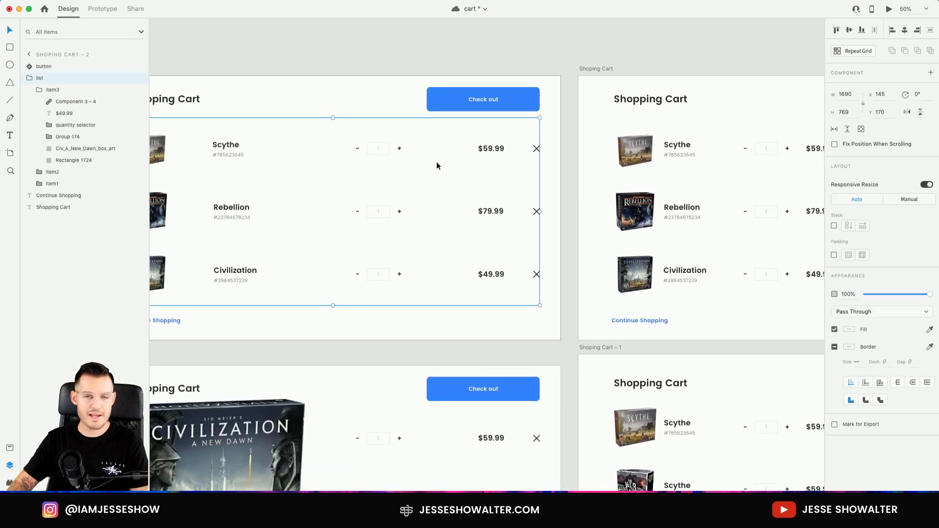
scroll(553, 88, right, 3)
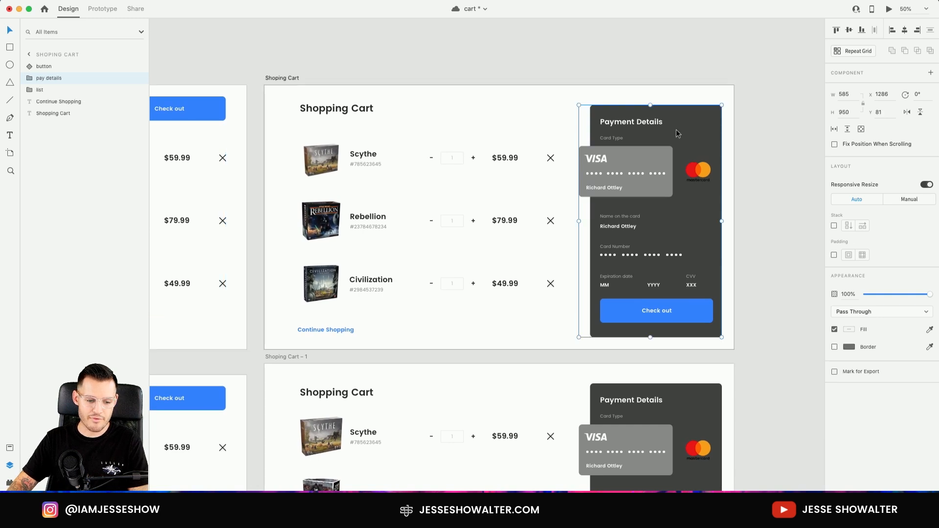
Copy the pay details group into the Shoping Cart – 2 artboard and place its layer directly beneath the button layer
click(45, 66)
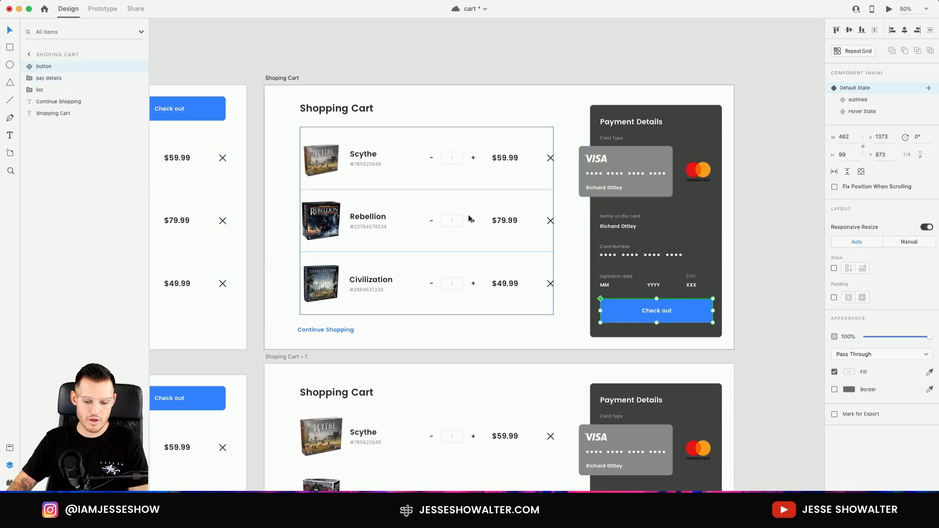
key(Tab)
scroll(490, 78, left, 10)
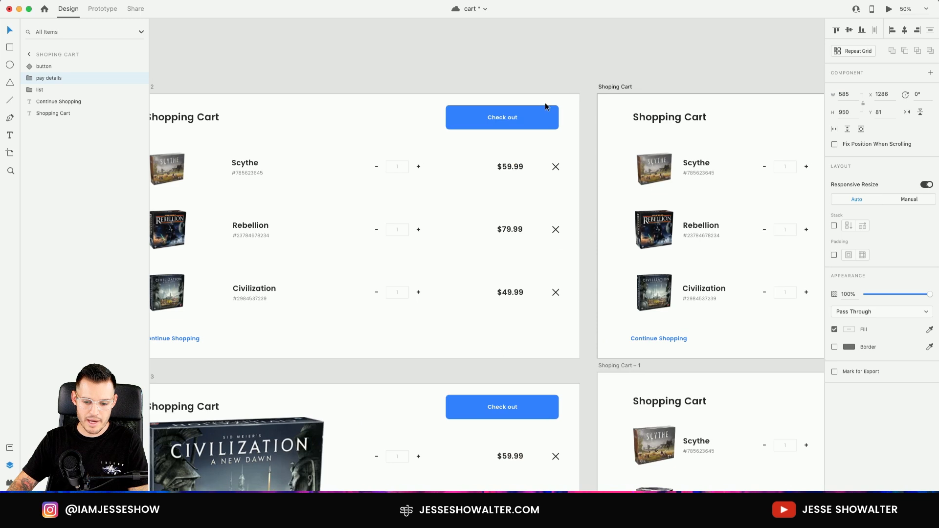
click(537, 115)
click(32, 79)
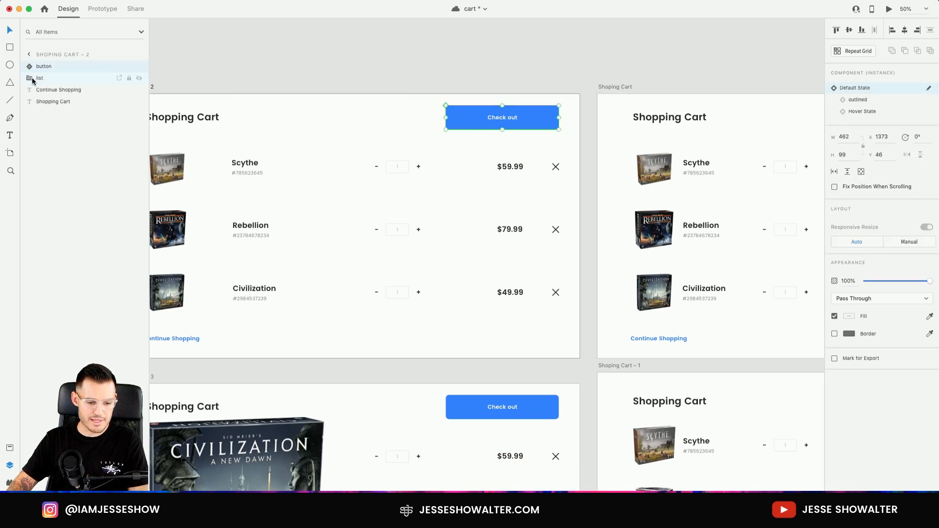
key(ctrl+v)
drag(75, 71, 67, 80)
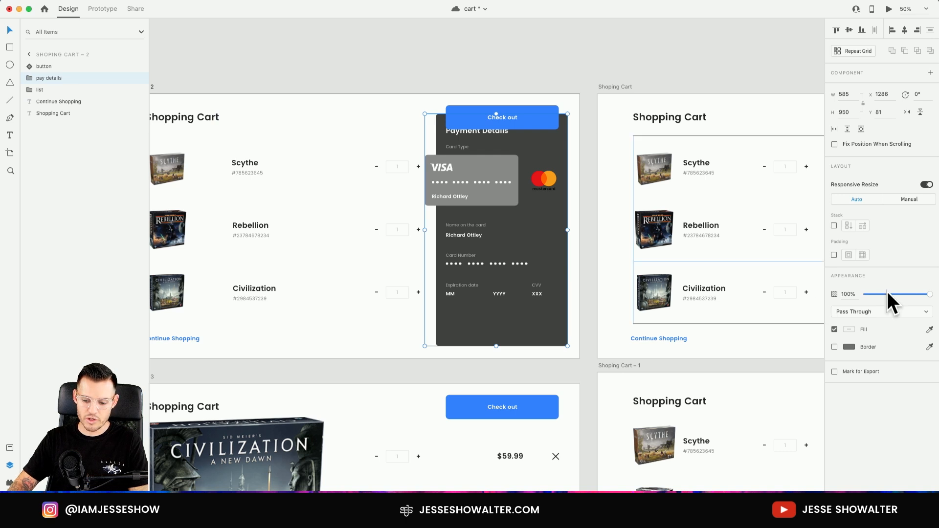
Move the copied pay details group past the artboard's right edge to X 1872 and set its opacity to 0%
drag(520, 250, 663, 252)
drag(928, 294, 835, 297)
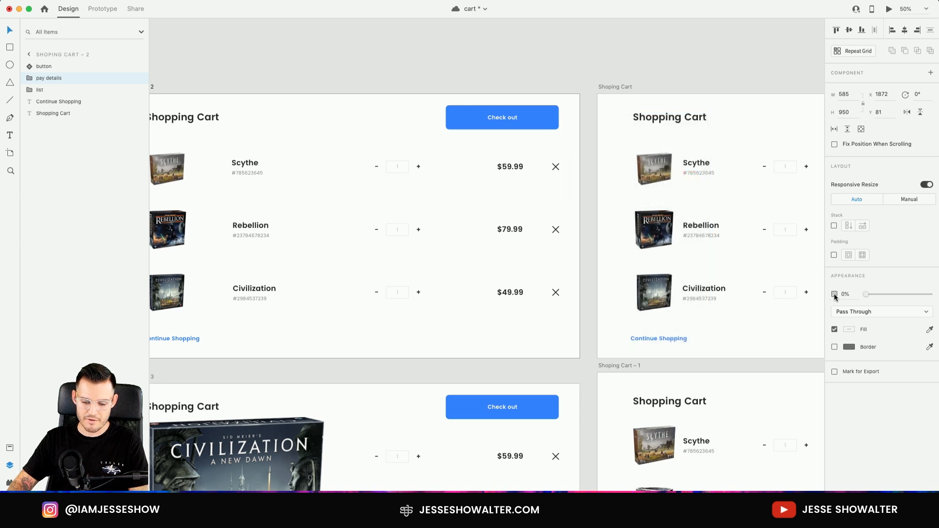
click(502, 84)
drag(497, 84, 522, 59)
Set the action type of the Check out link from Shoping Cart – 2 to Shoping Cart to Auto-Animate
click(413, 127)
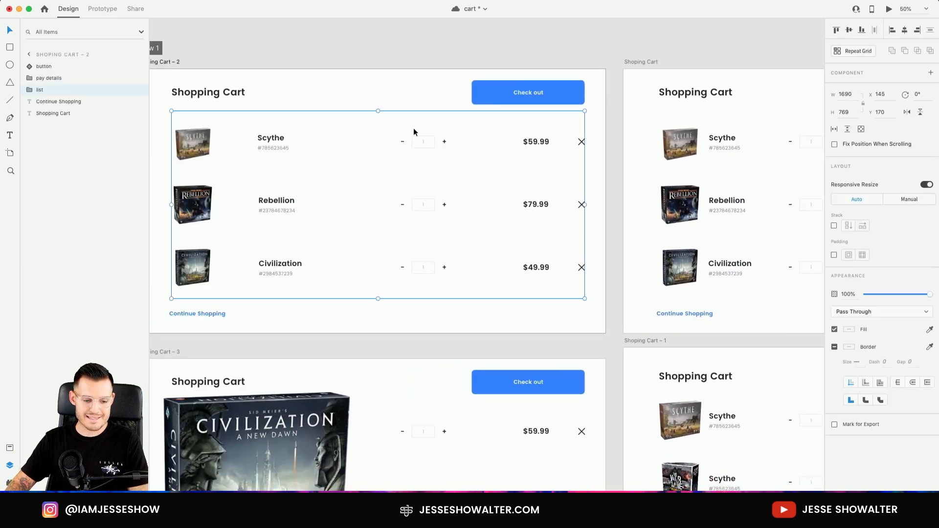
click(779, 145)
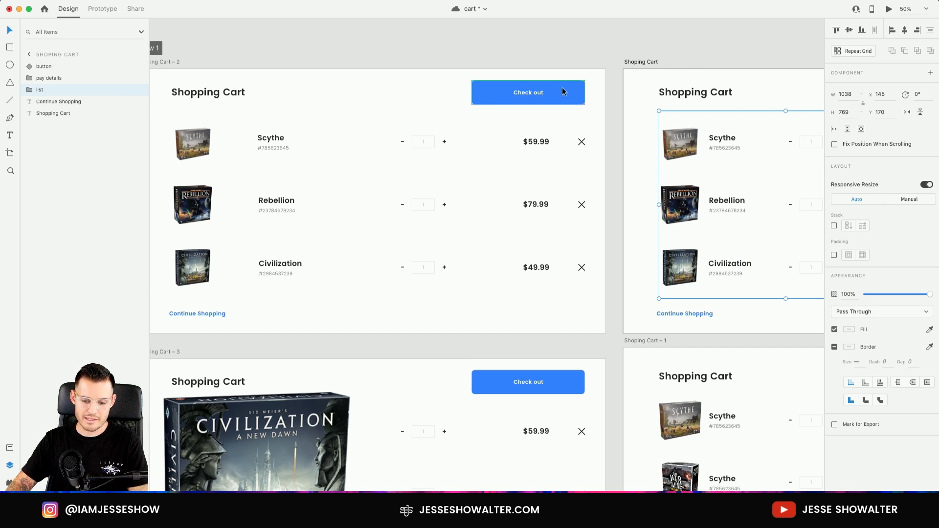
click(96, 9)
click(559, 89)
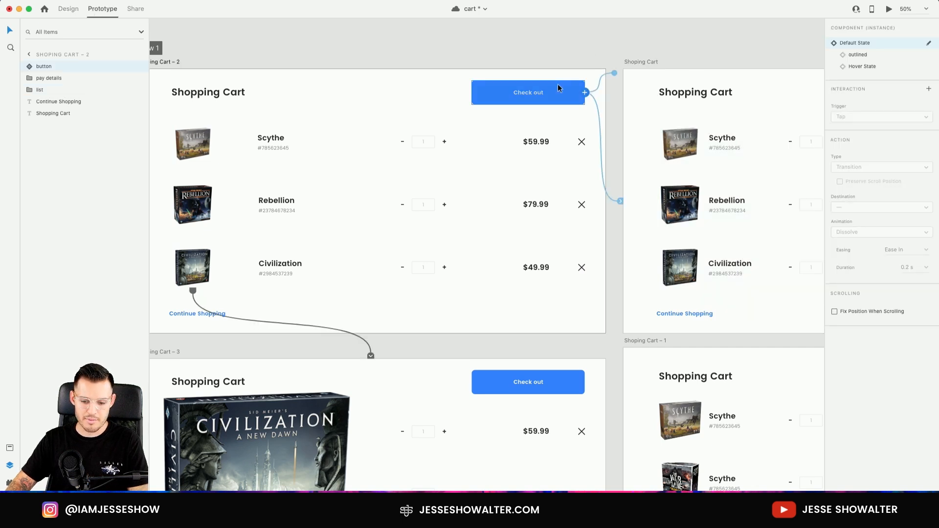
click(602, 144)
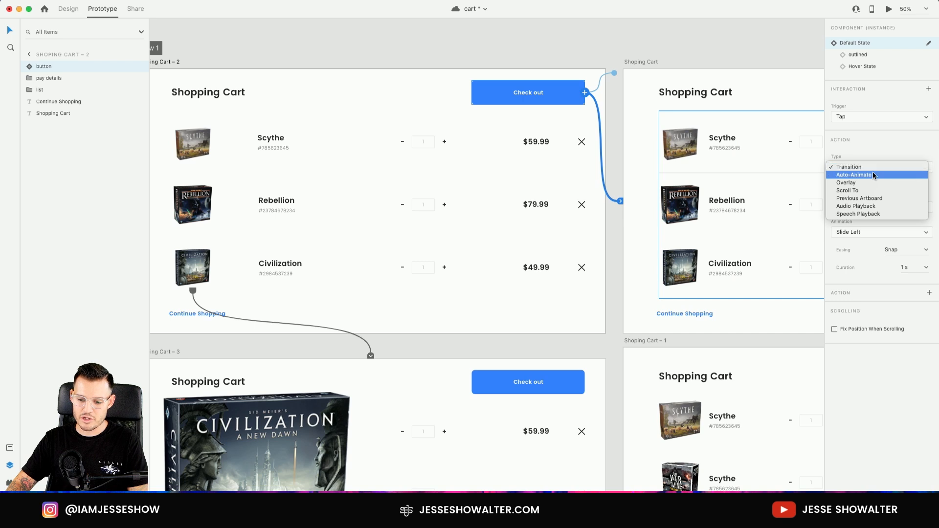
click(873, 175)
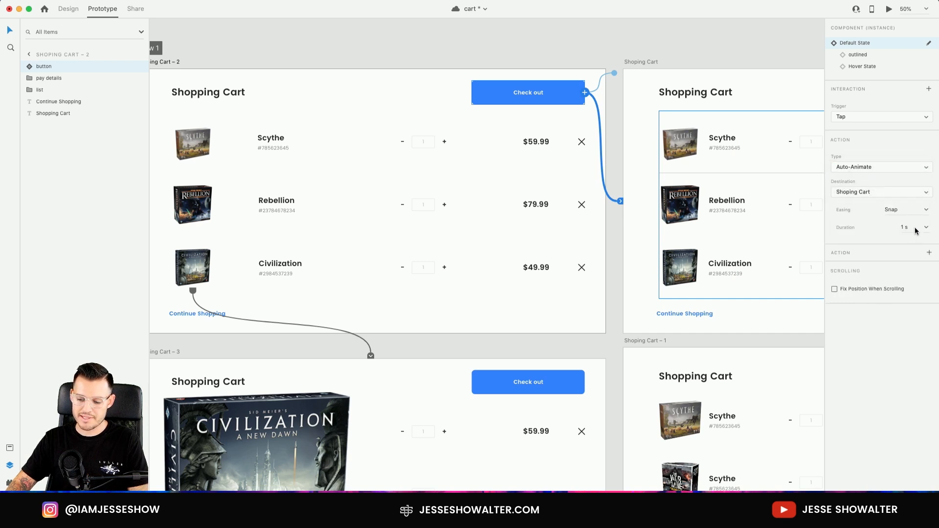
Set the action type of the Shoping Cart artboard's heading link back to Shoping Cart – 2 to Auto-Animate
drag(719, 46, 430, 42)
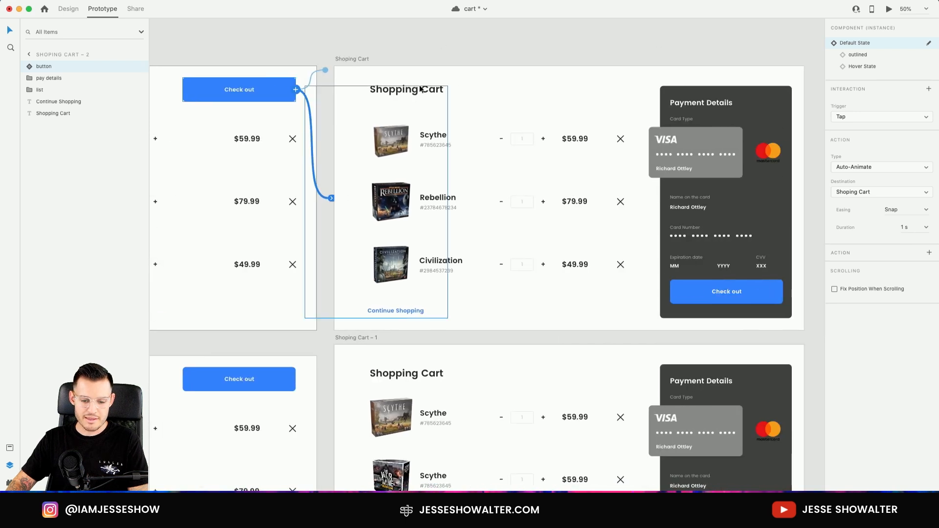
click(437, 91)
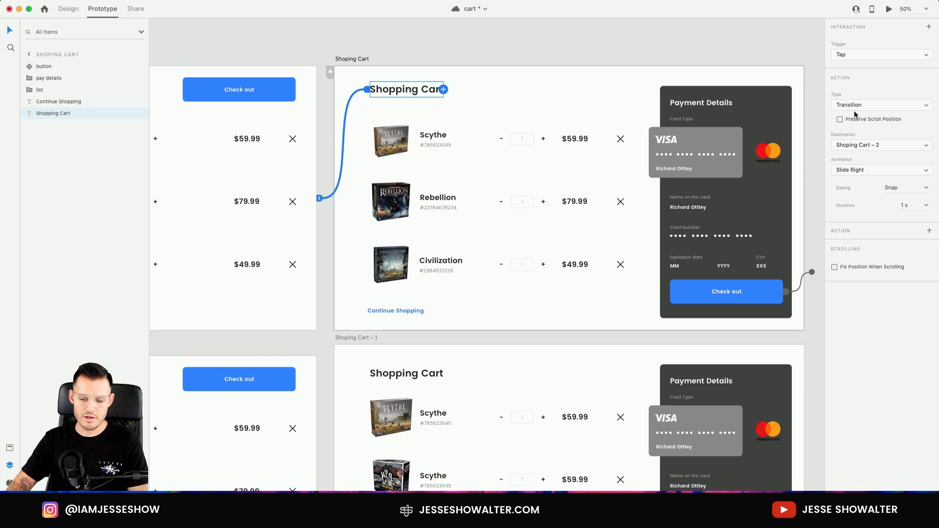
click(877, 101)
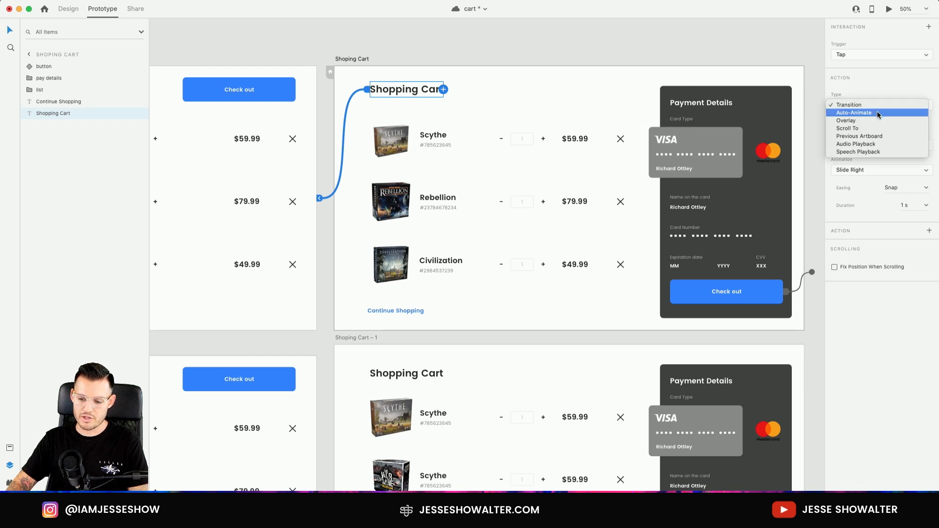
click(877, 112)
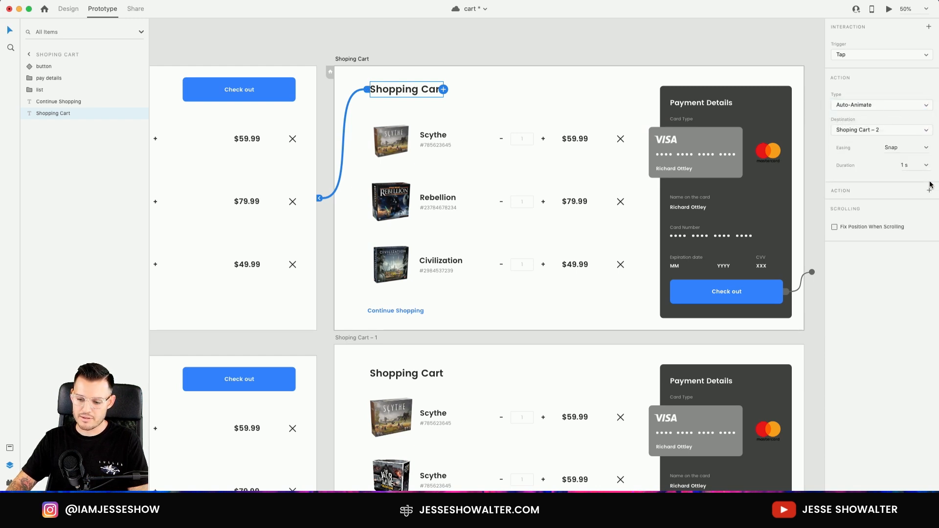
Preview the prototype from Shoping Cart – 2 and test the auto-animated transitions in both directions
scroll(297, 44, left, 10)
click(359, 122)
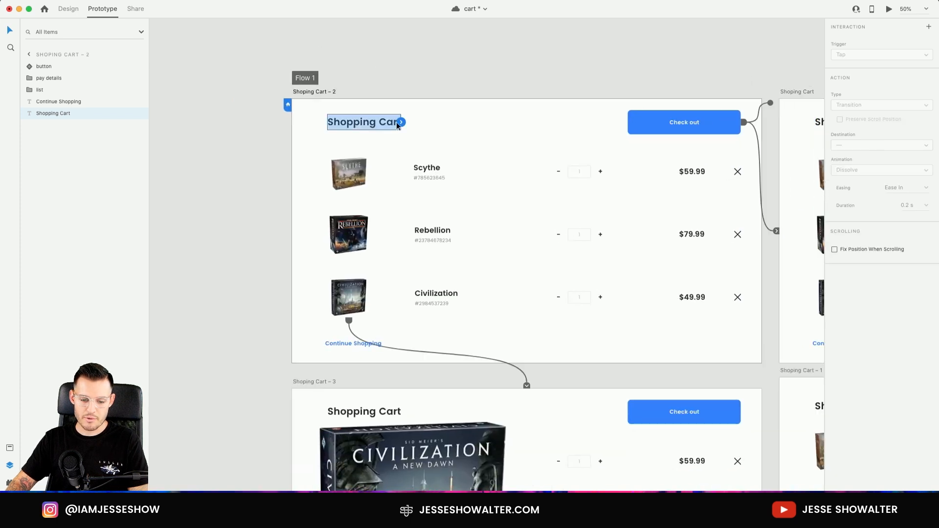
click(889, 9)
click(848, 65)
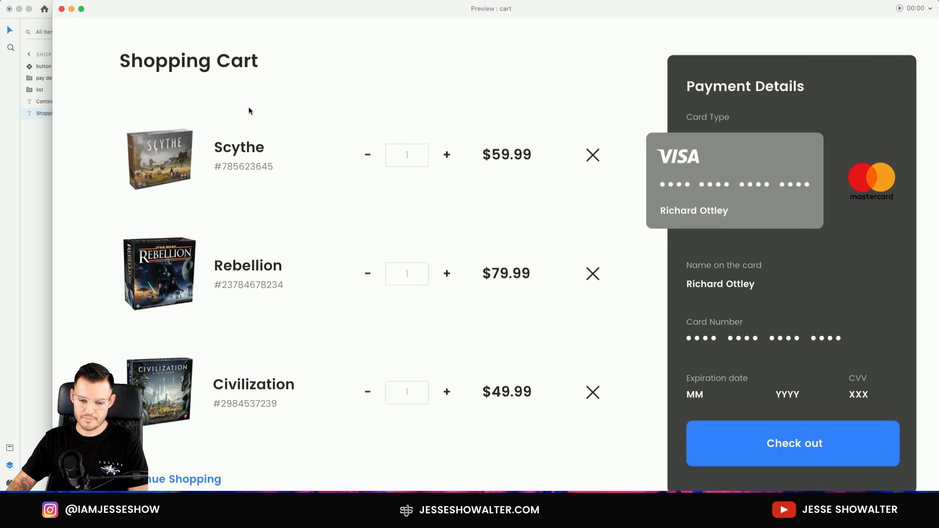
click(225, 64)
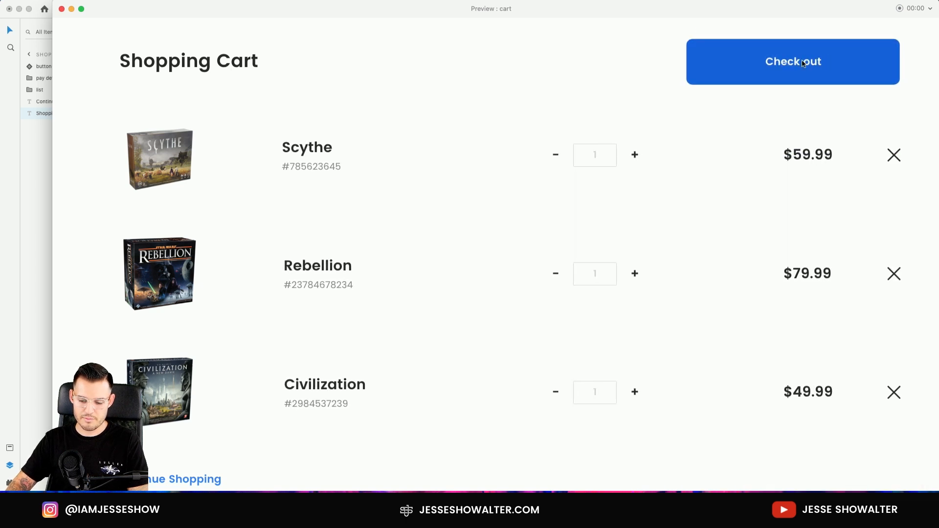
click(864, 64)
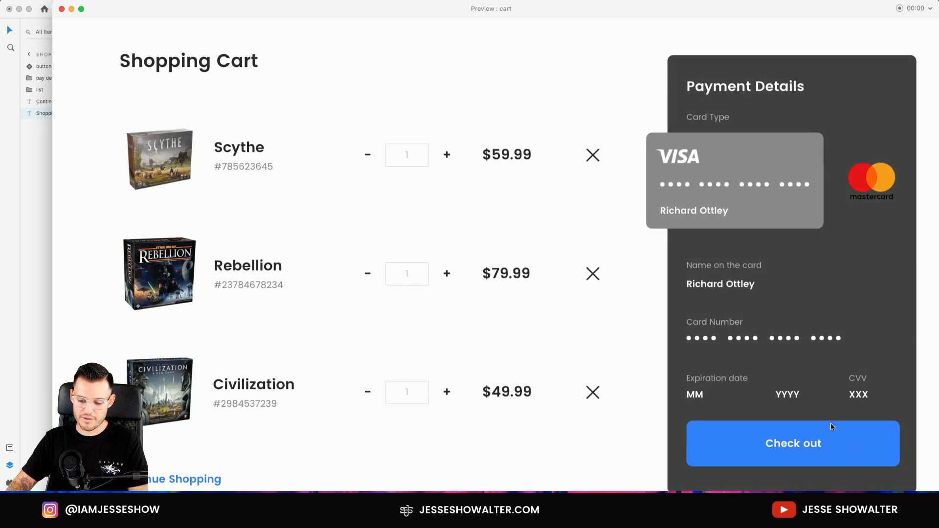
click(202, 70)
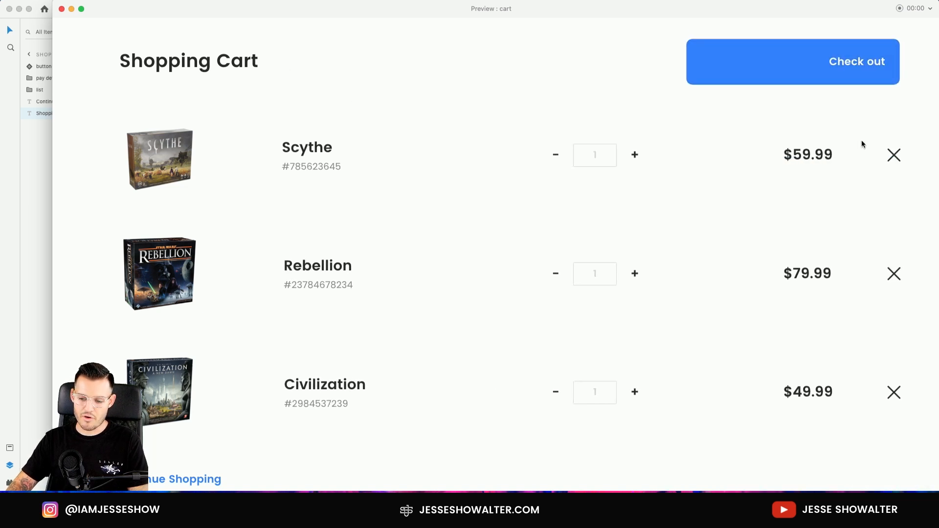
click(821, 62)
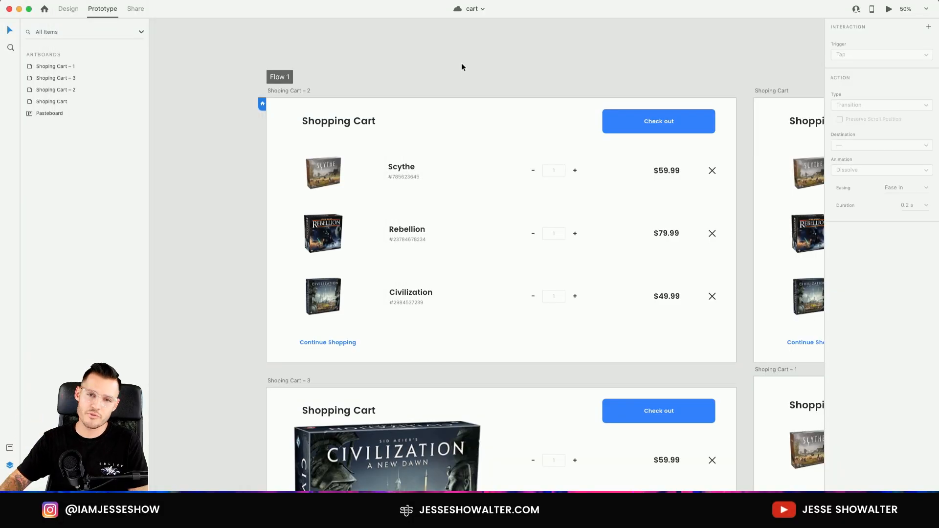
Look through the installed plugins and browse the plugin marketplace's Discover page down to its collections
drag(439, 70, 399, 56)
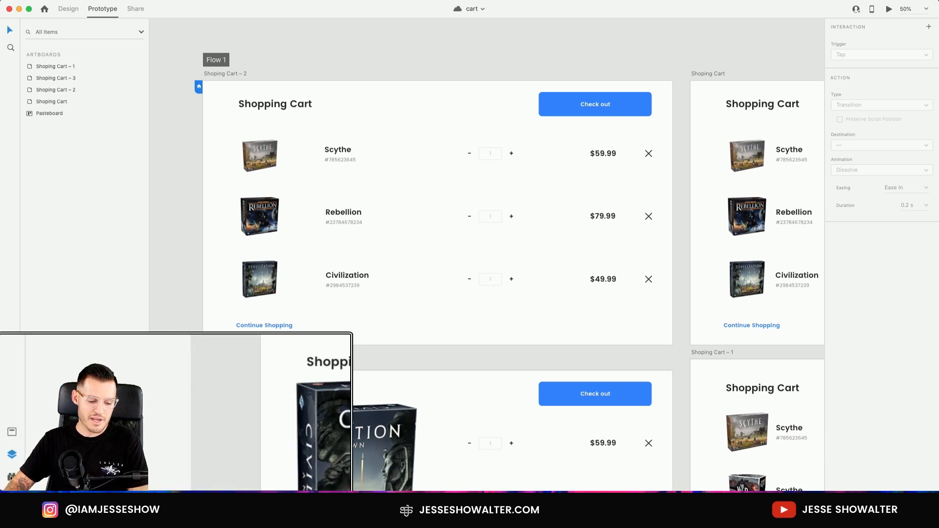
click(9, 482)
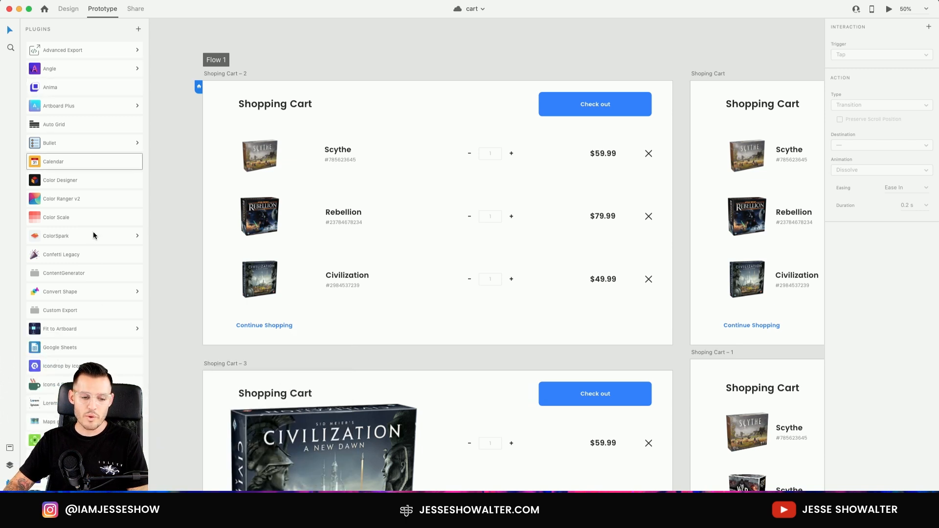
scroll(92, 331, down, 5)
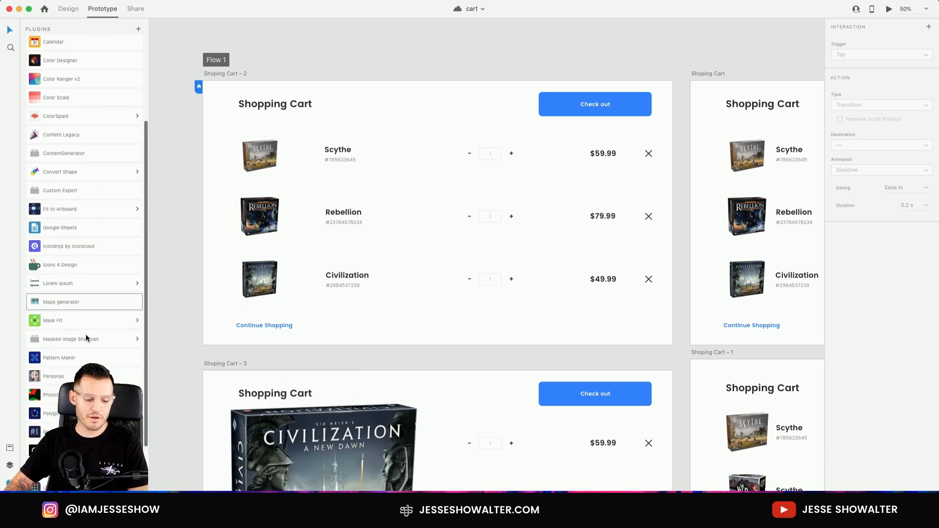
scroll(100, 305, up, 5)
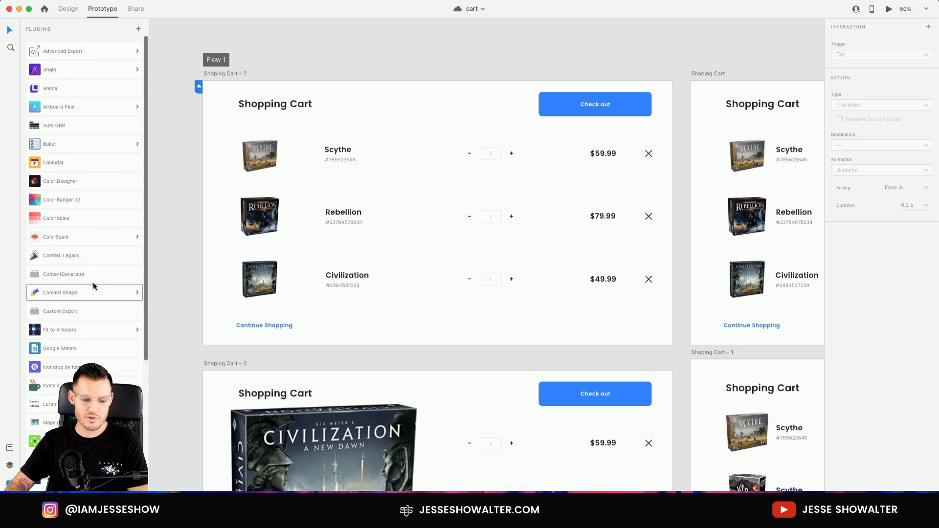
click(138, 29)
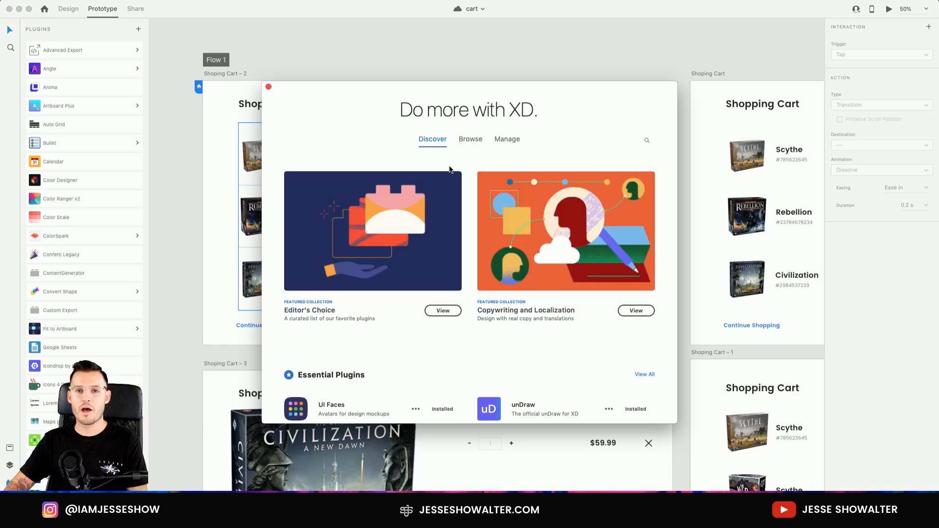
scroll(440, 176, down, 5)
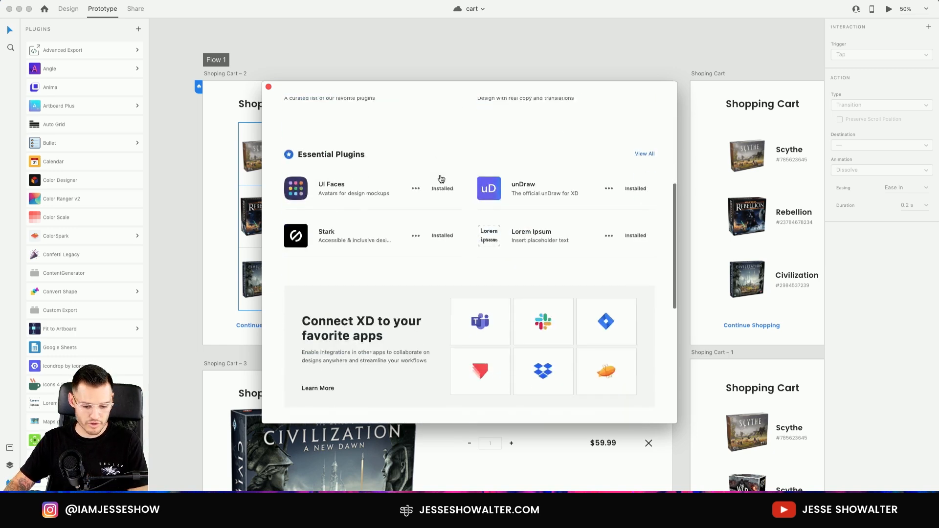
scroll(571, 216, down, 6)
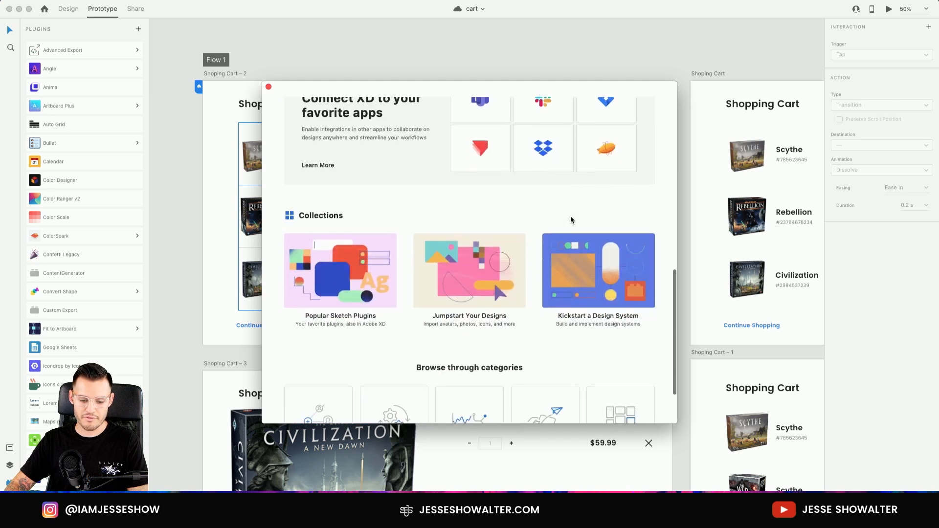
Look through the Popular Sketch Plugins collection, then check the plugin categories on the marketplace's Discover page
click(350, 318)
scroll(383, 312, down, 2)
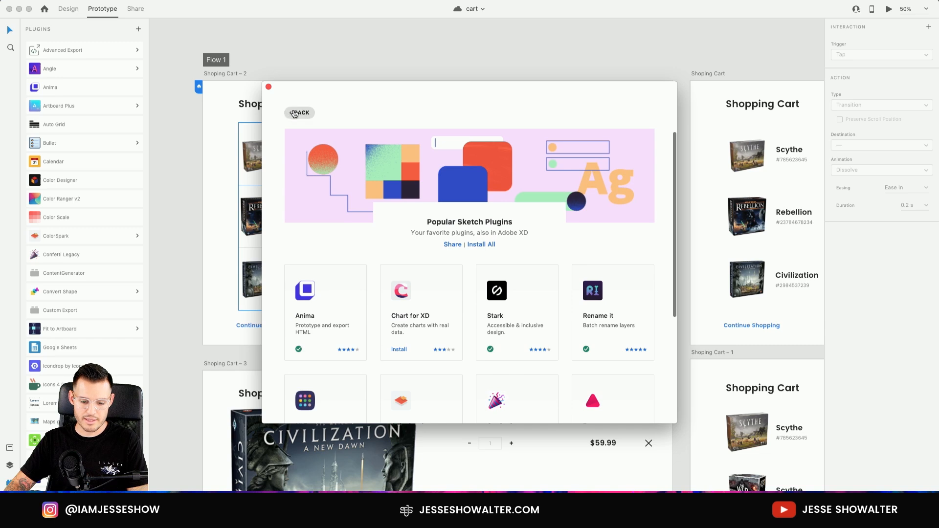
click(300, 142)
scroll(495, 286, down, 5)
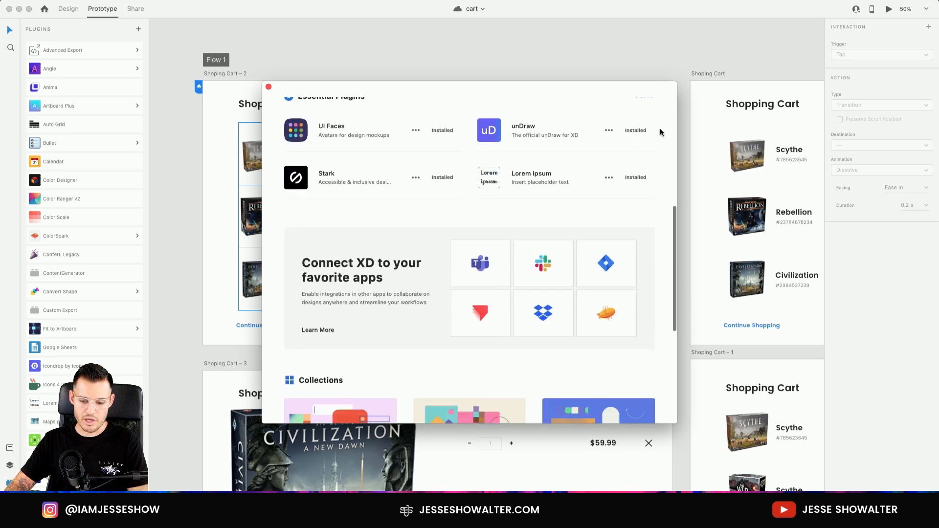
scroll(604, 193, down, 5)
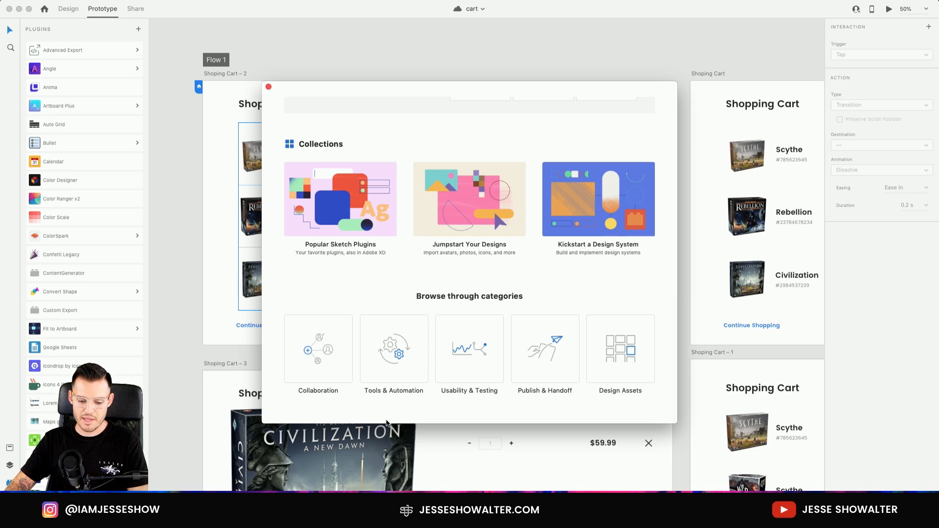
scroll(495, 355, up, 5)
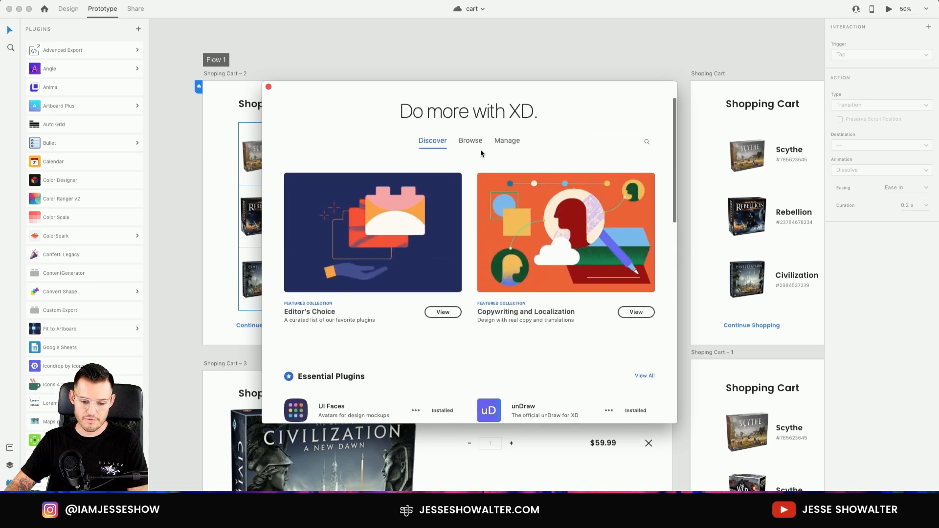
Find the Wireframer plugin in the marketplace's full plugin listing, install it and close the marketplace
click(471, 140)
scroll(539, 216, down, 5)
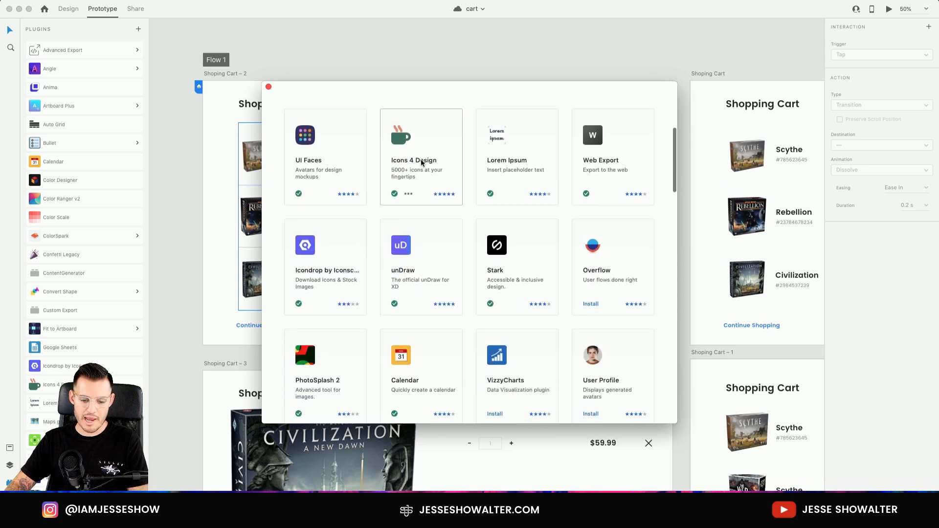
scroll(429, 177, down, 5)
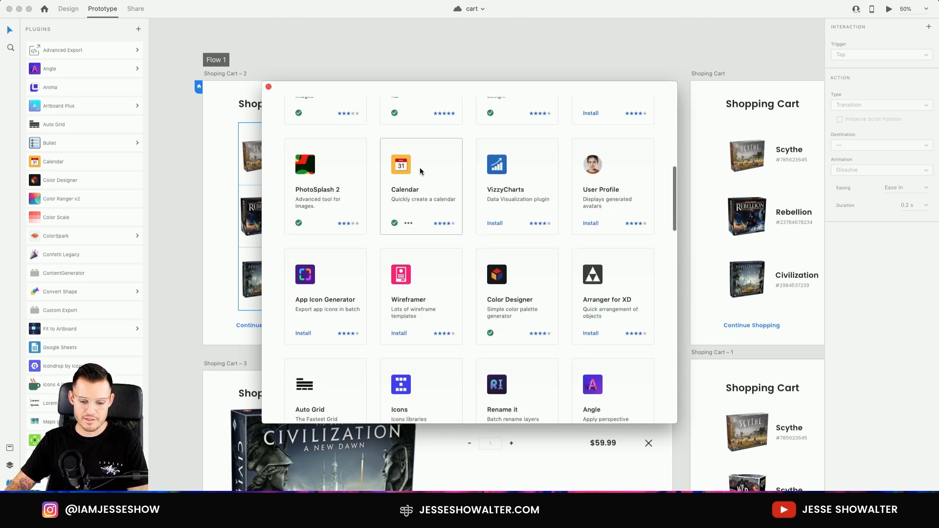
scroll(490, 269, down, 3)
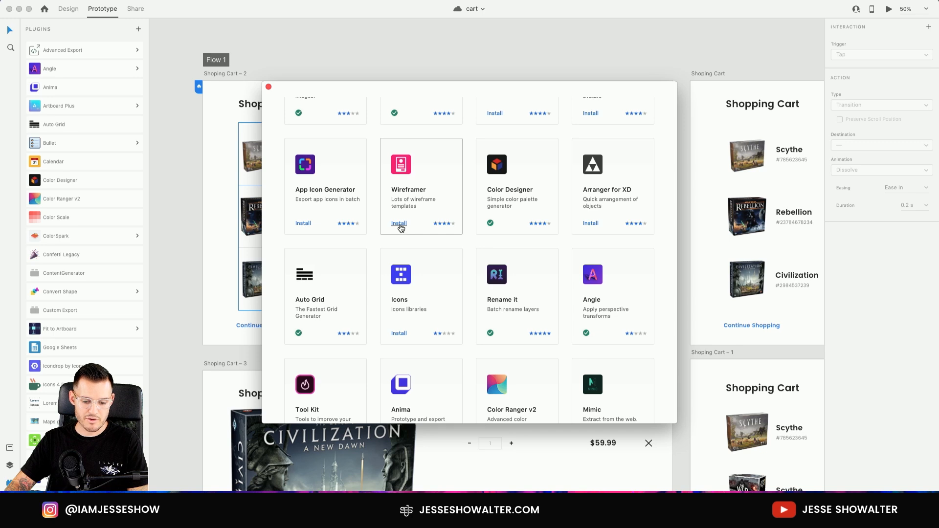
click(411, 180)
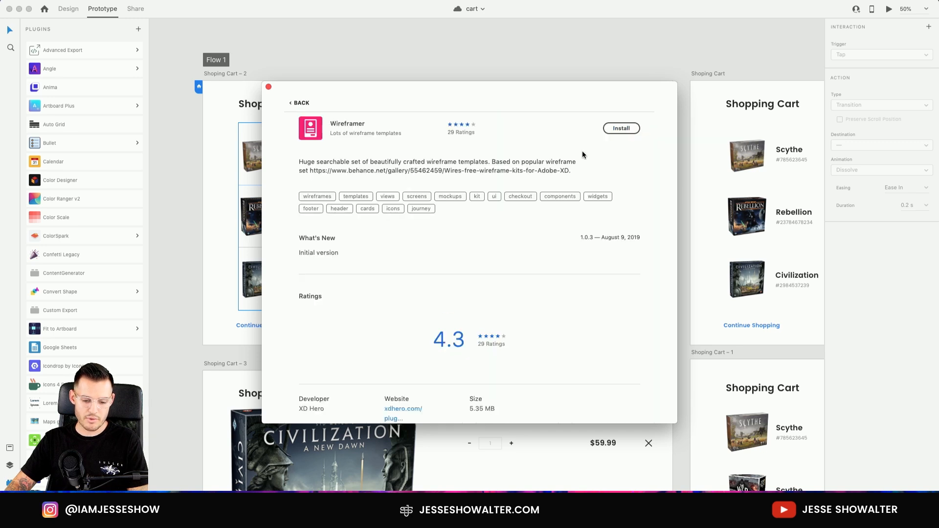
scroll(533, 244, down, 5)
scroll(538, 215, up, 5)
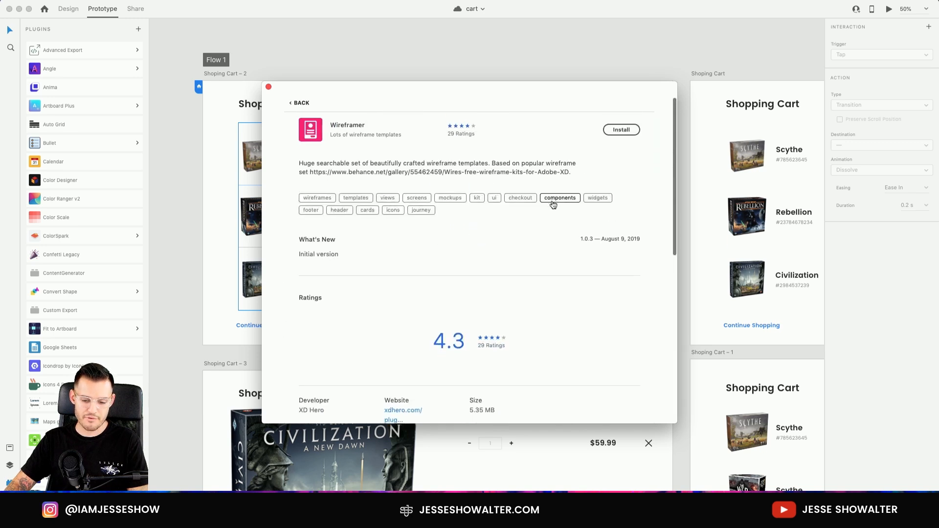
click(625, 129)
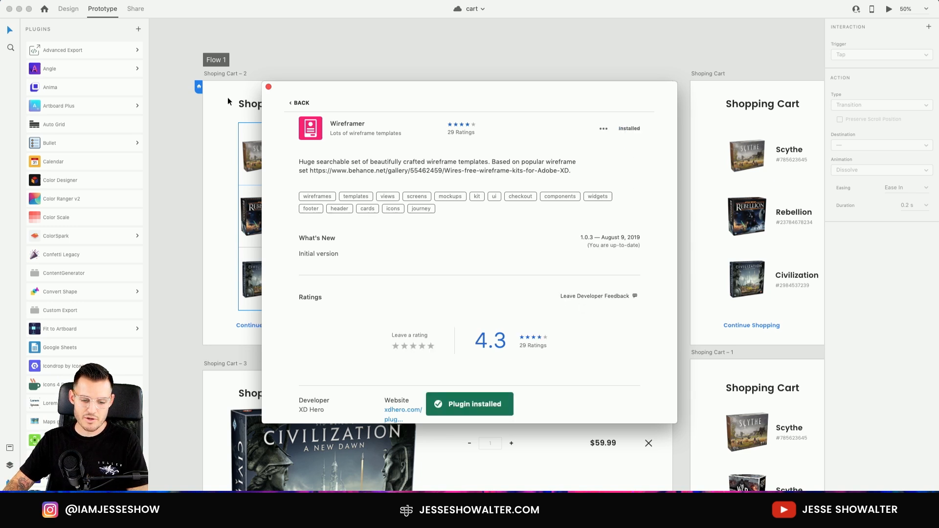
click(268, 88)
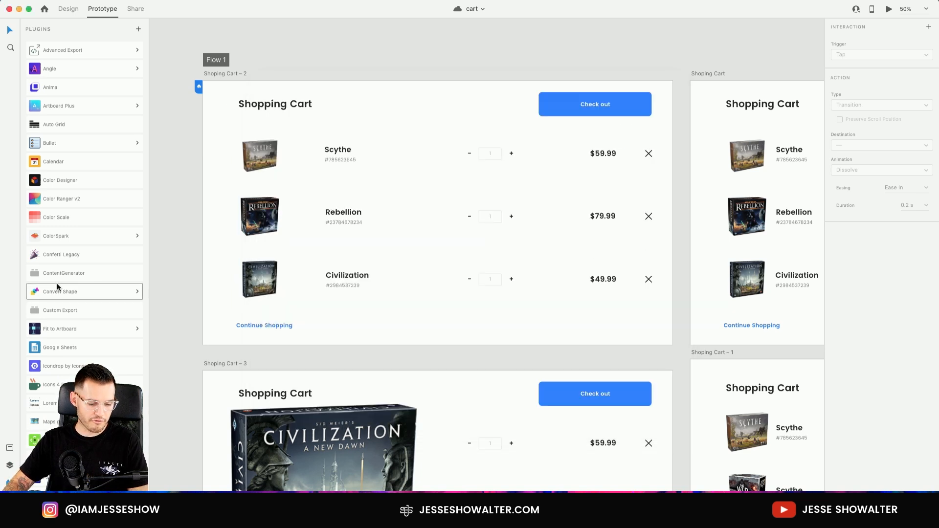
Add the Sign Up template from the Wireframer plugin as a new artboard, select that artboard and return to the plugin list
scroll(58, 283, down, 10)
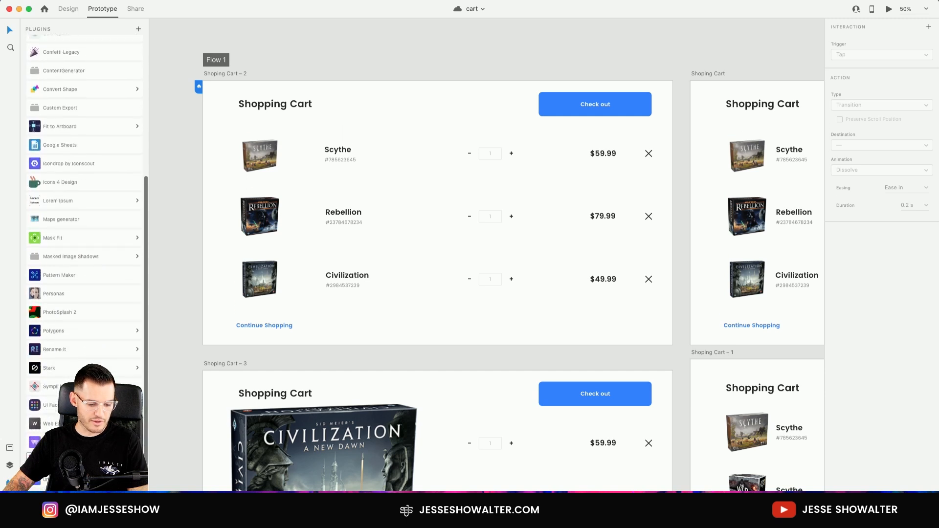
click(90, 130)
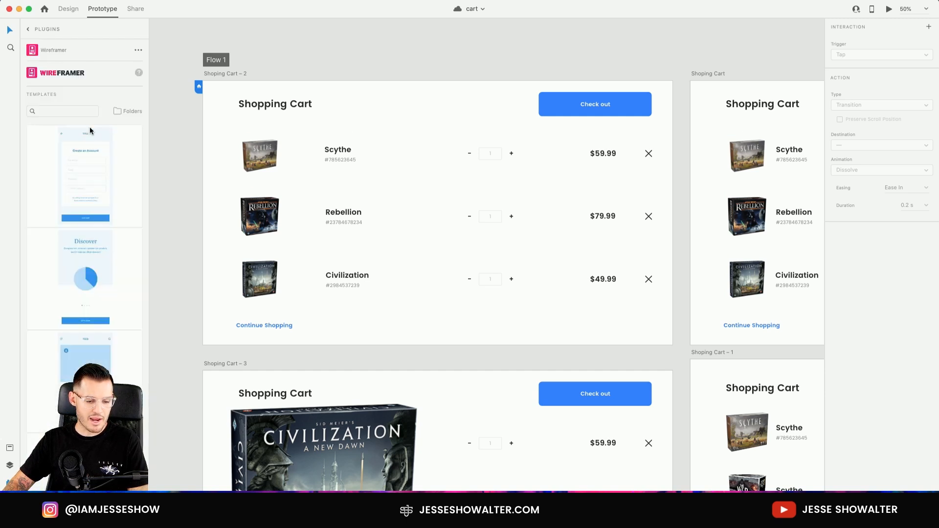
scroll(279, 56, left, 10)
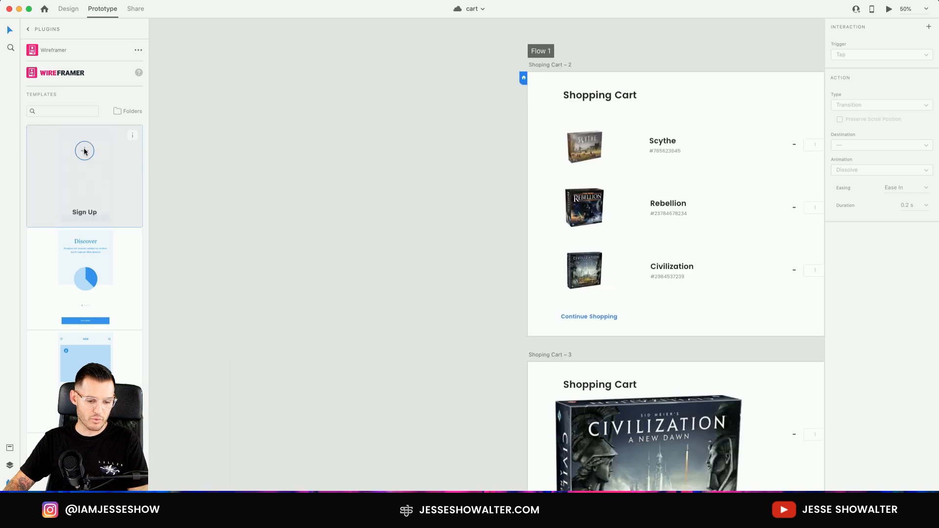
click(85, 151)
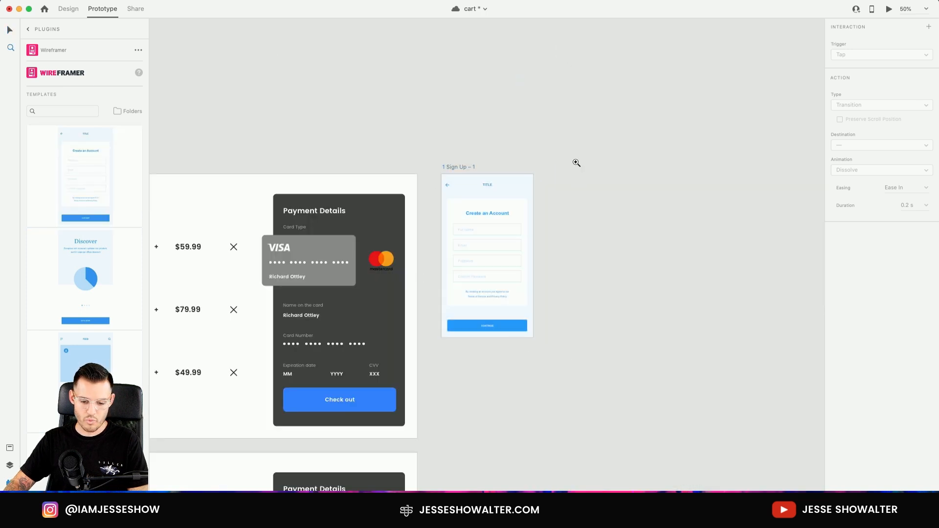
drag(576, 162, 430, 361)
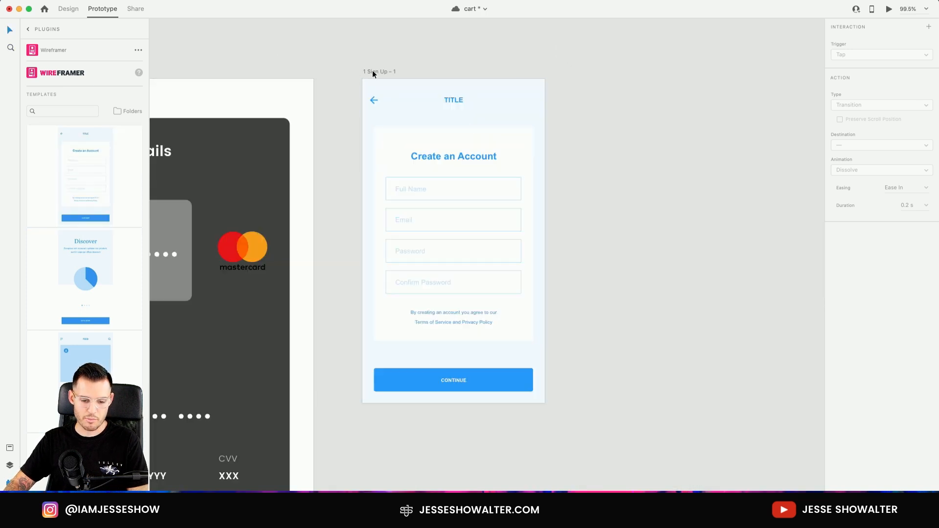
click(373, 72)
click(28, 29)
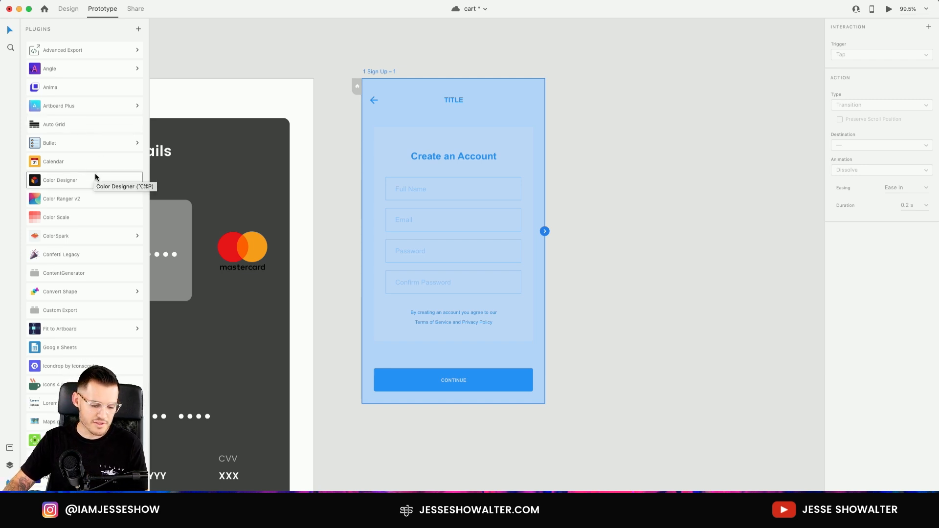
scroll(99, 178, down, 5)
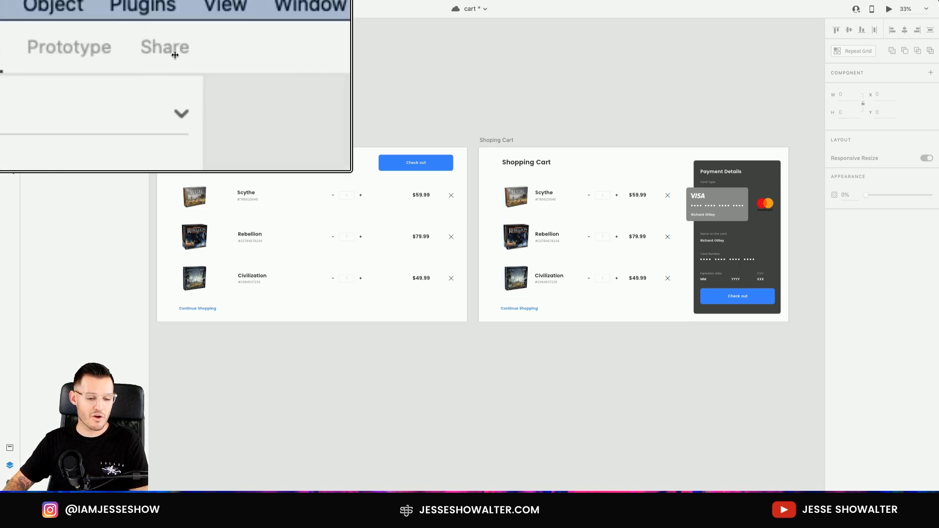
Switch to Share mode and name the new share link for Flow 1 Prototype
click(136, 8)
scroll(313, 79, left, 4)
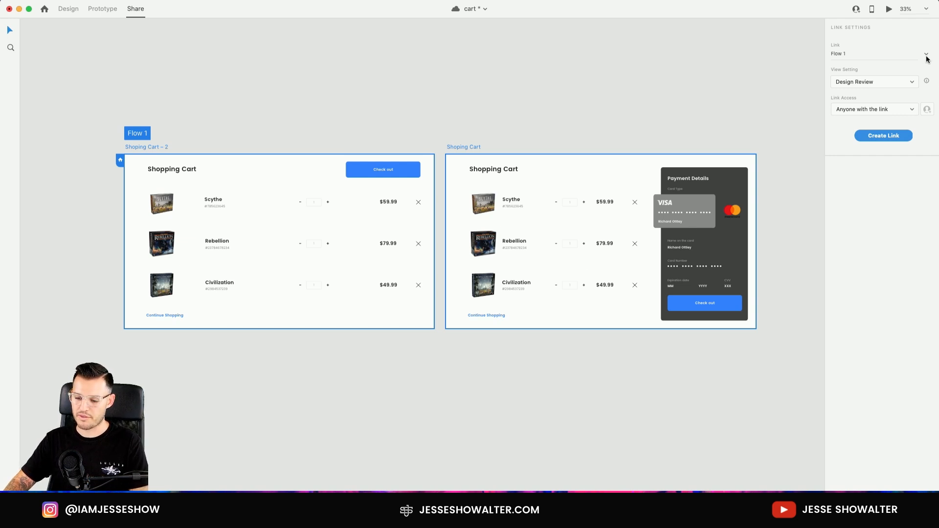
click(871, 56)
click(926, 54)
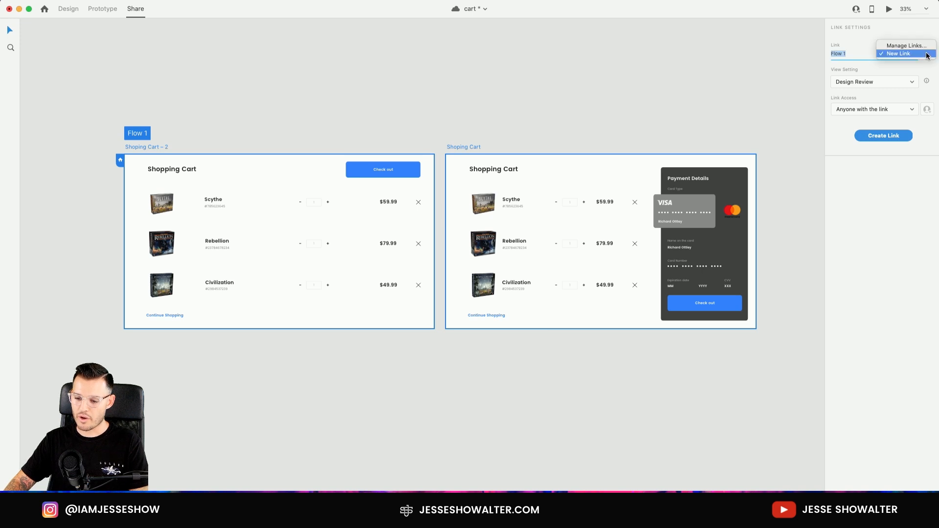
click(865, 53)
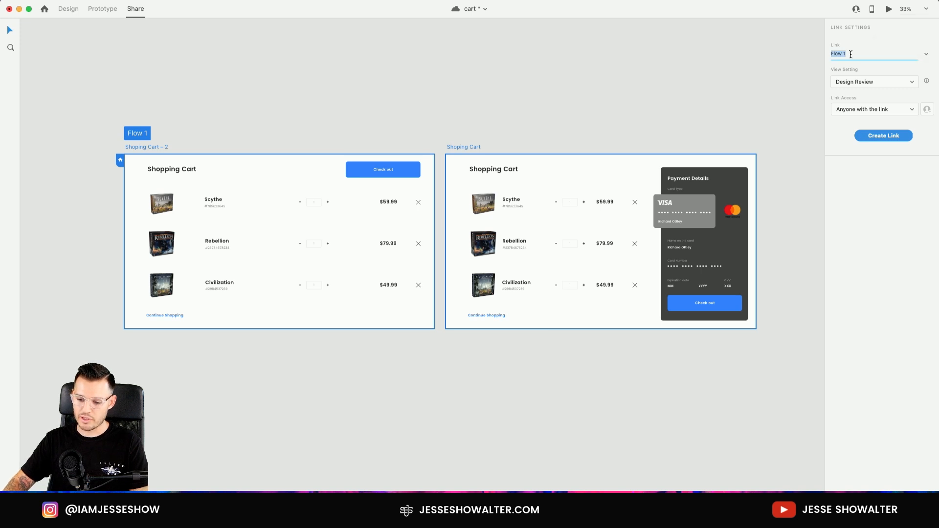
text(Prototype)
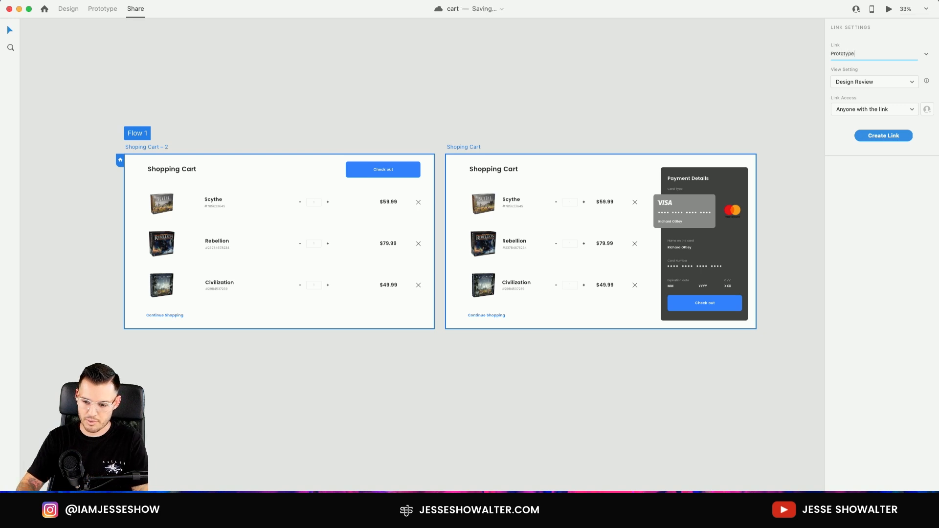
Create the Prototype link with the Development view setting, Export for Web, and access for anyone with the link
click(897, 81)
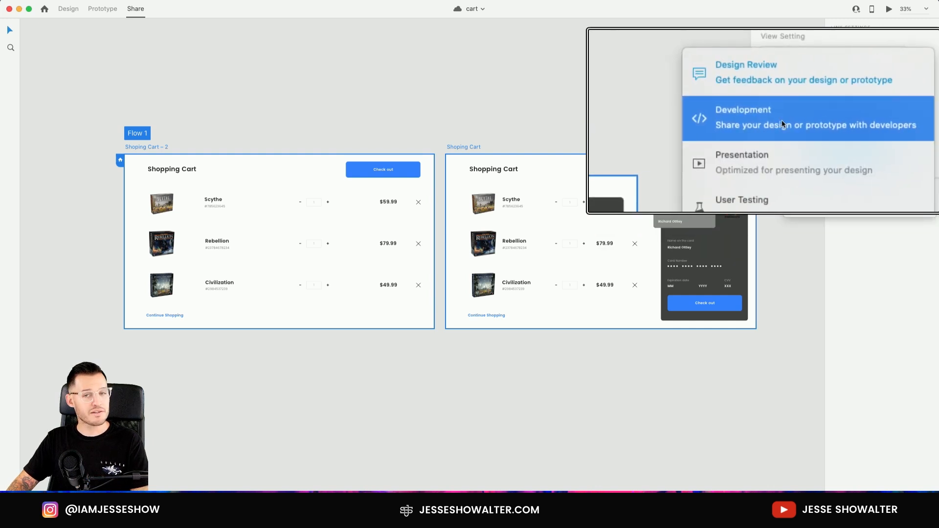
click(843, 120)
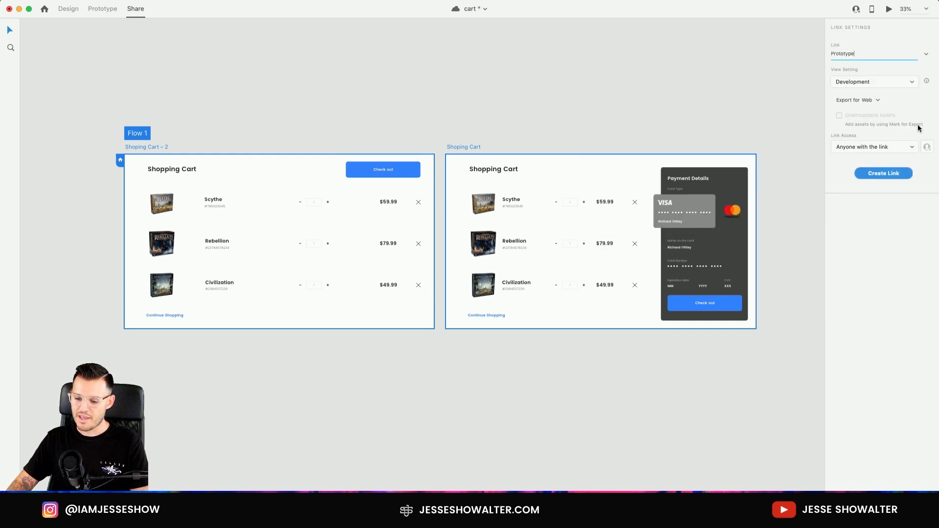
click(877, 100)
click(919, 104)
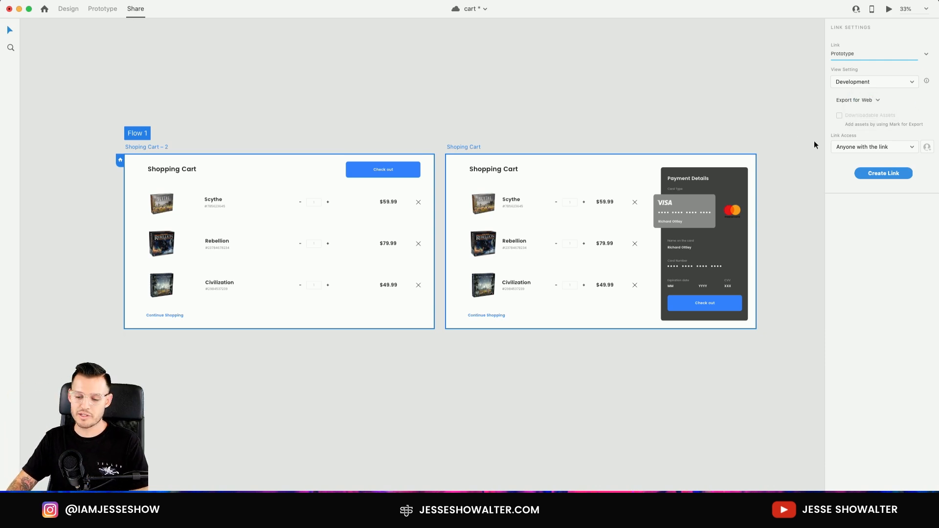
click(889, 147)
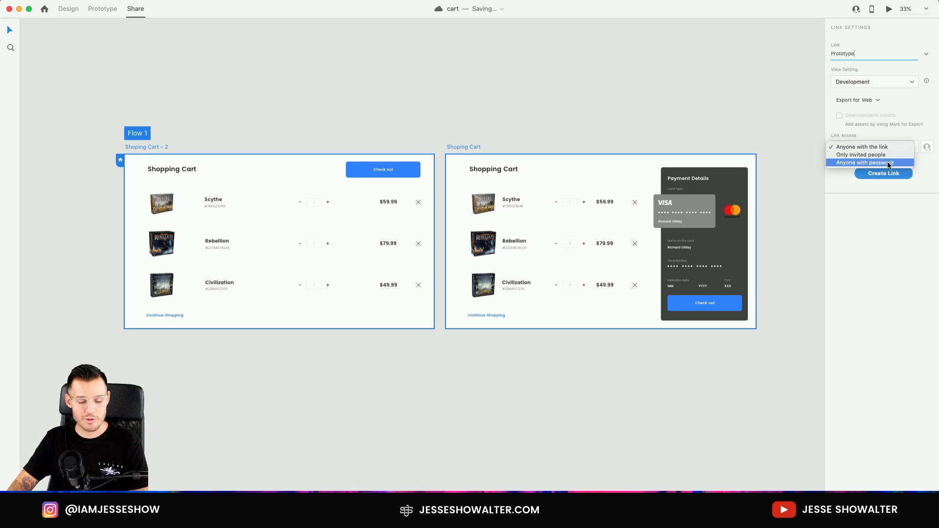
click(883, 149)
click(884, 174)
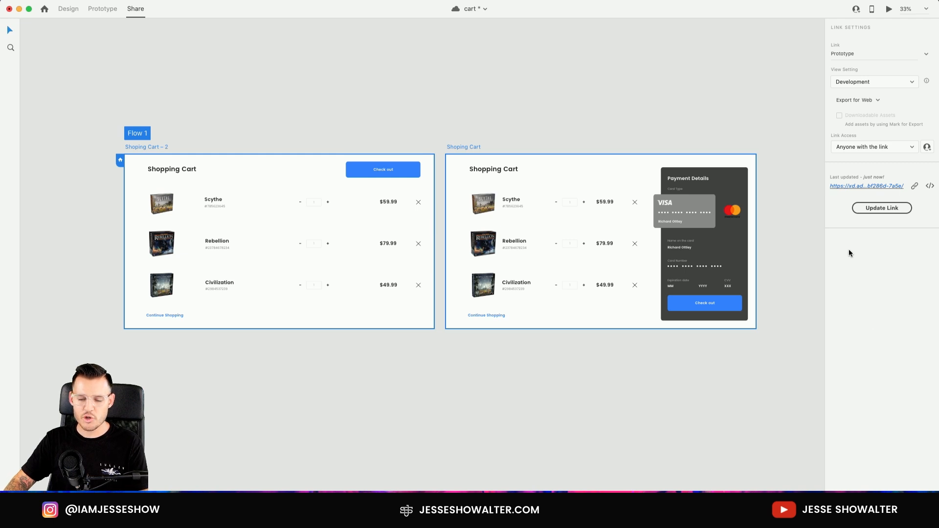
Create another share link named user test with the User Testing view setting
click(927, 55)
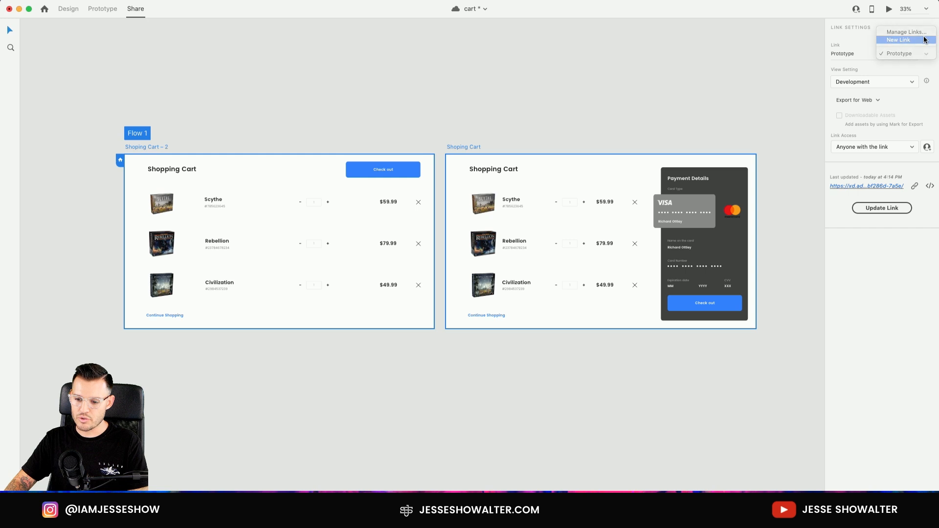
click(904, 39)
click(875, 54)
triple_click(875, 54)
text(user test)
click(875, 83)
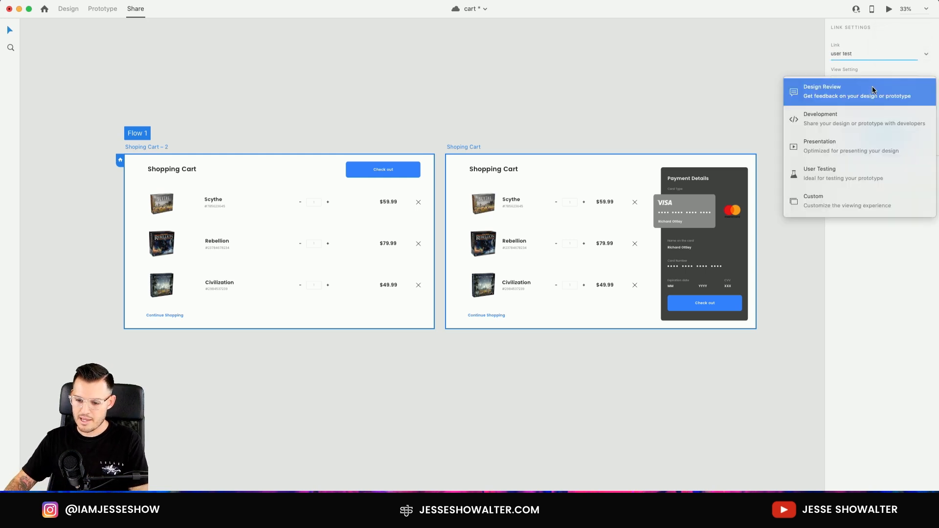
click(857, 173)
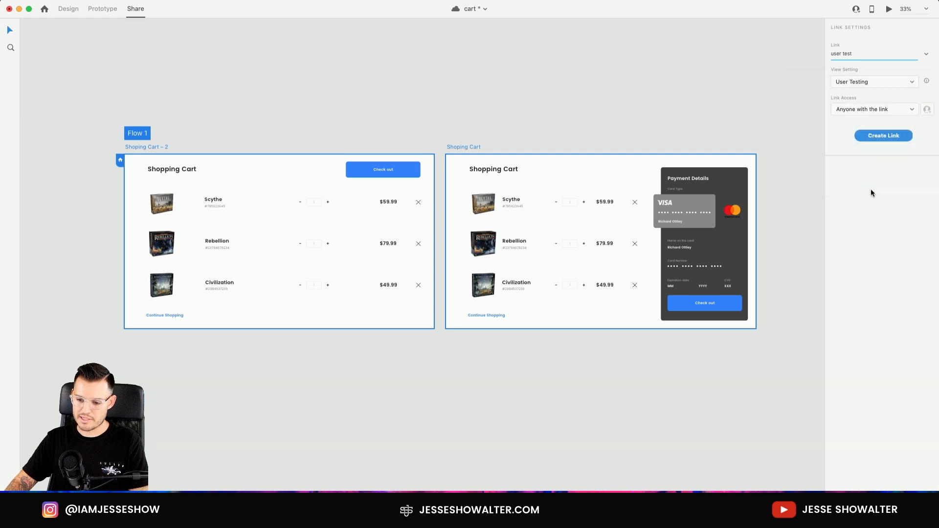
click(885, 137)
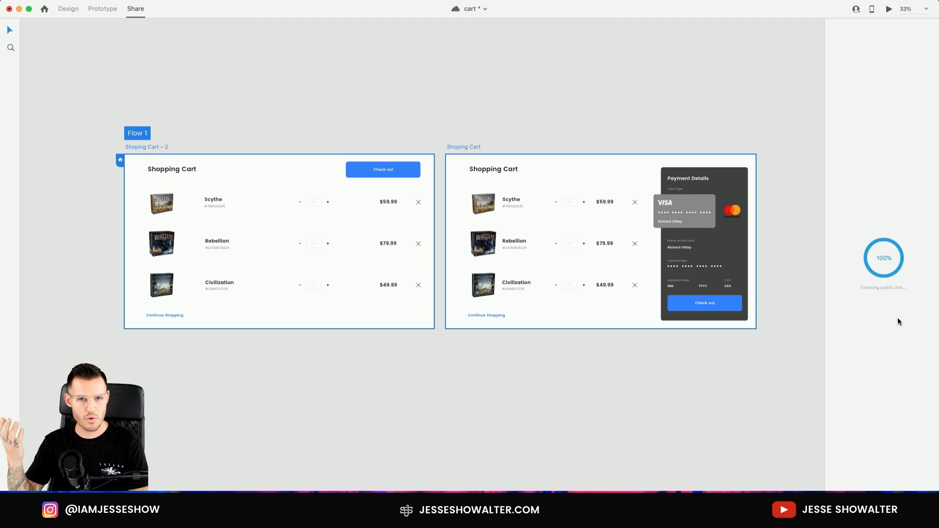
Open the shared Prototype link in the web browser and test the transitions between both cart screens using Check out and the heading
click(875, 185)
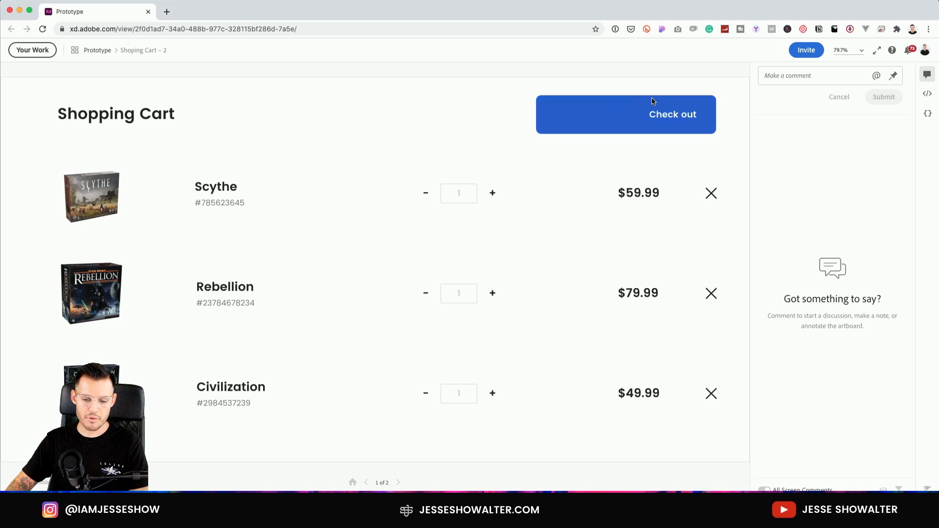
click(656, 115)
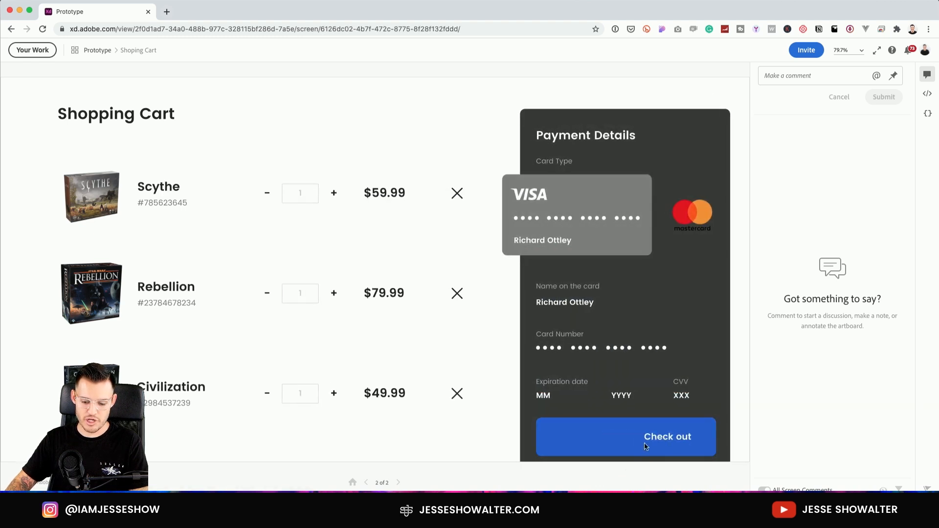
click(670, 439)
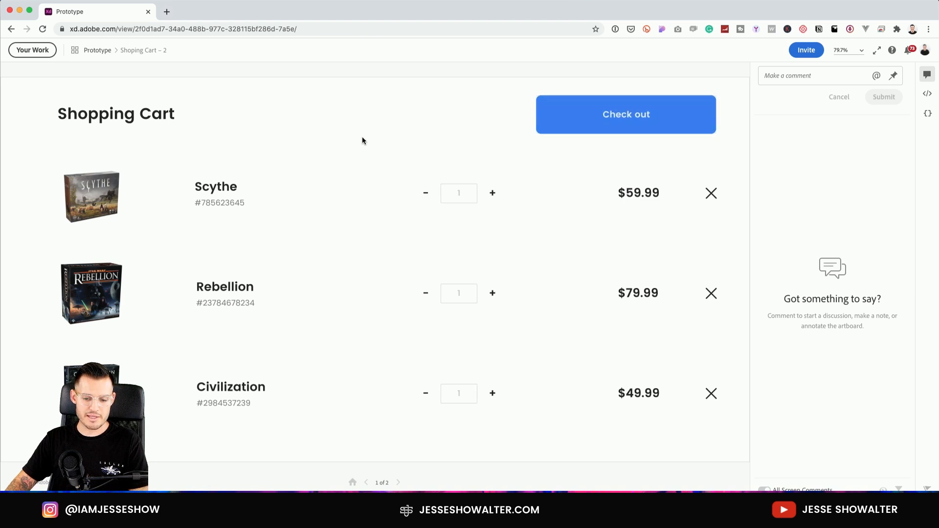
click(675, 118)
click(384, 136)
click(126, 127)
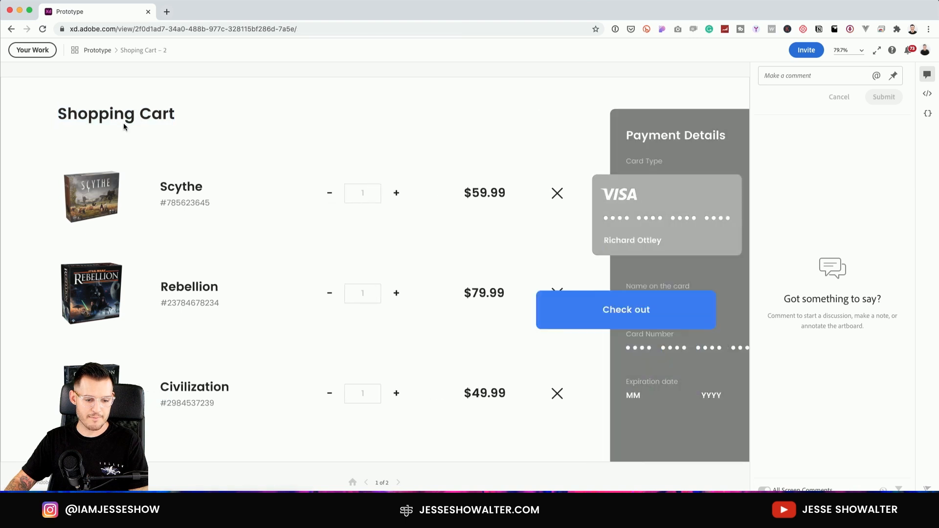
Post the comment "this looks cool" on the Shoping Cart – 2 screen
click(816, 75)
text(this looks cool)
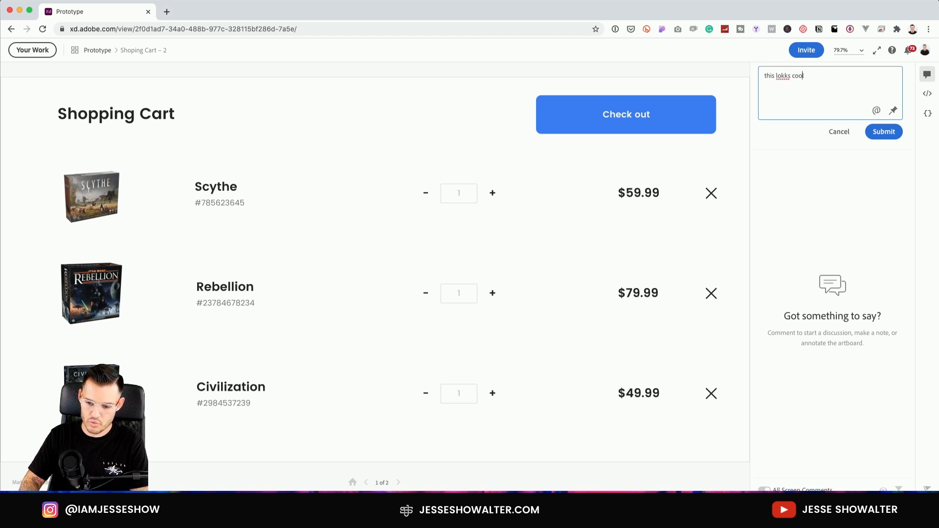
key(Return)
key(BackSpace)
key(super+a)
key(BackSpace)
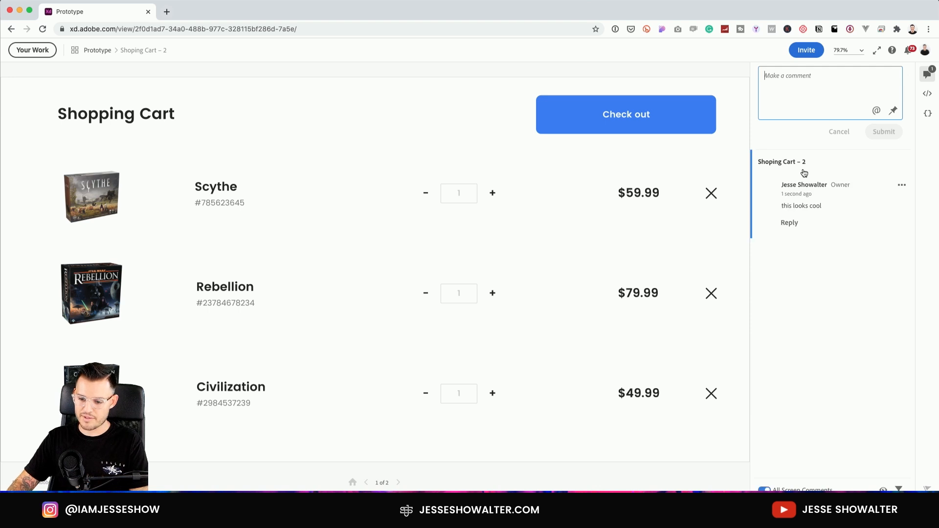
Pin the comment "this is a cool game" to the Scythe box image and leave a new mention comment unsent
click(893, 111)
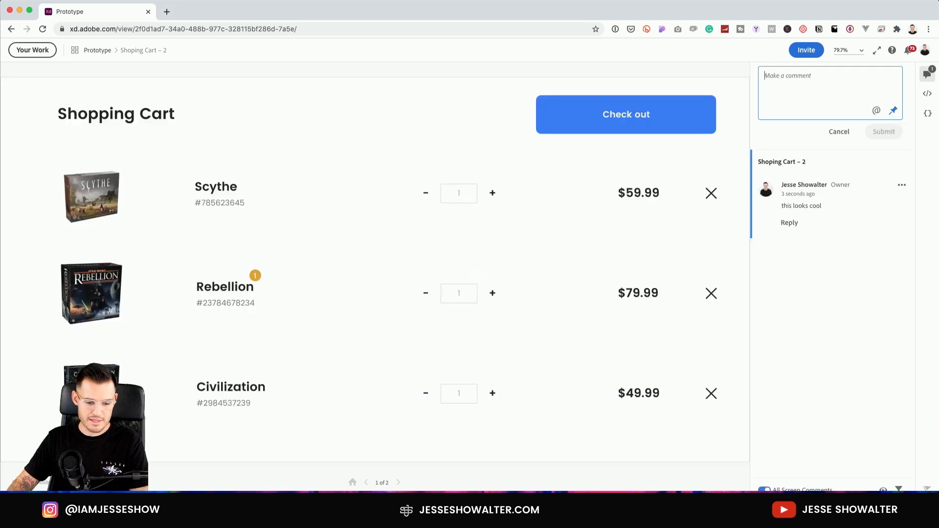
click(104, 192)
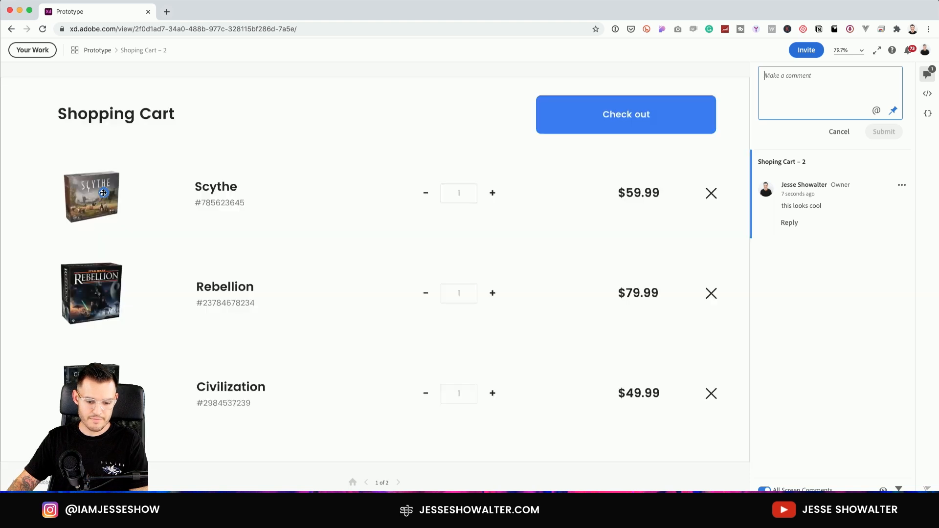
text(this is a cool game)
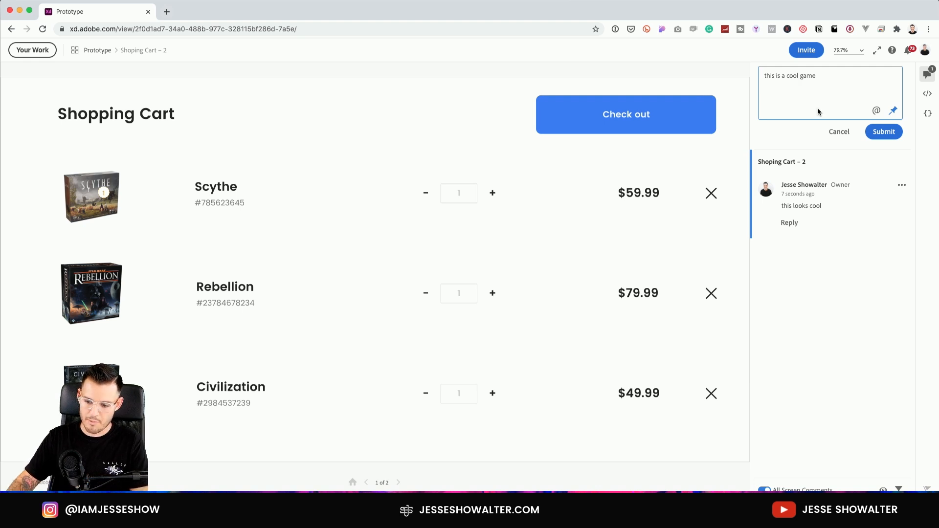
click(884, 132)
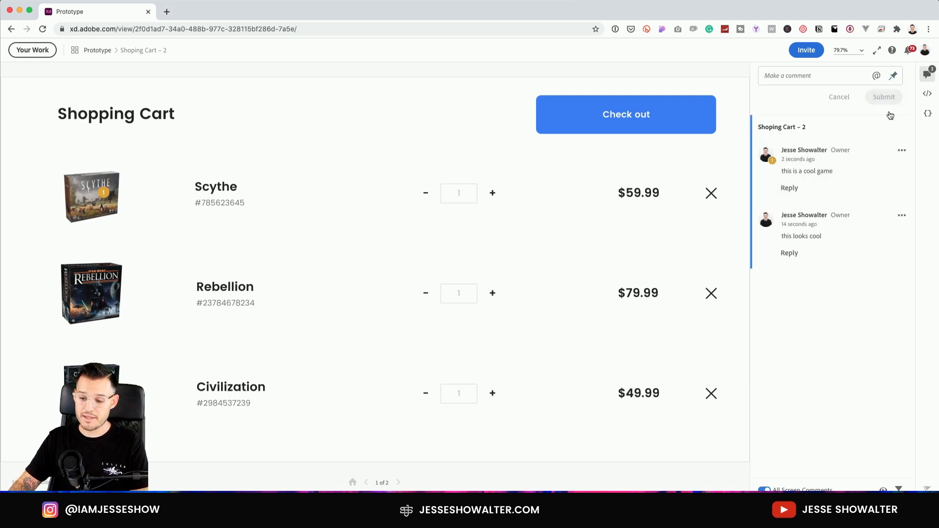
click(877, 76)
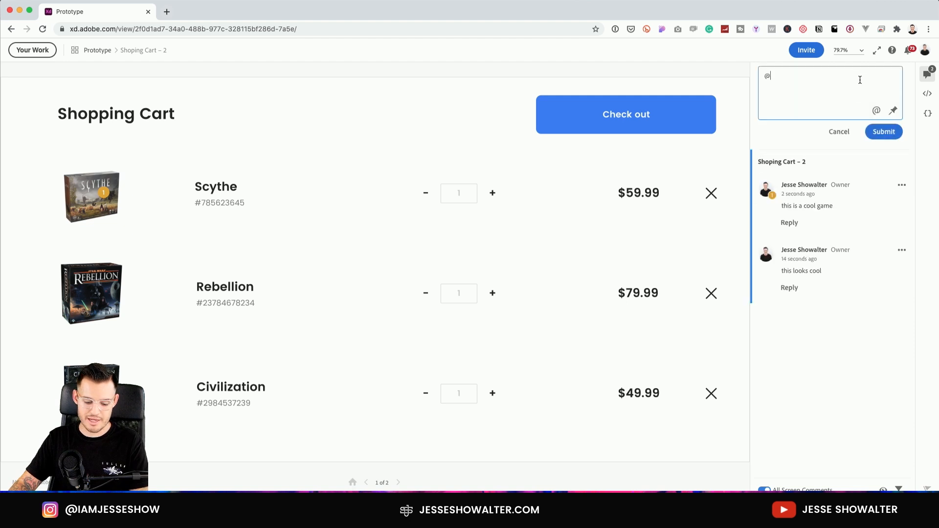
click(839, 132)
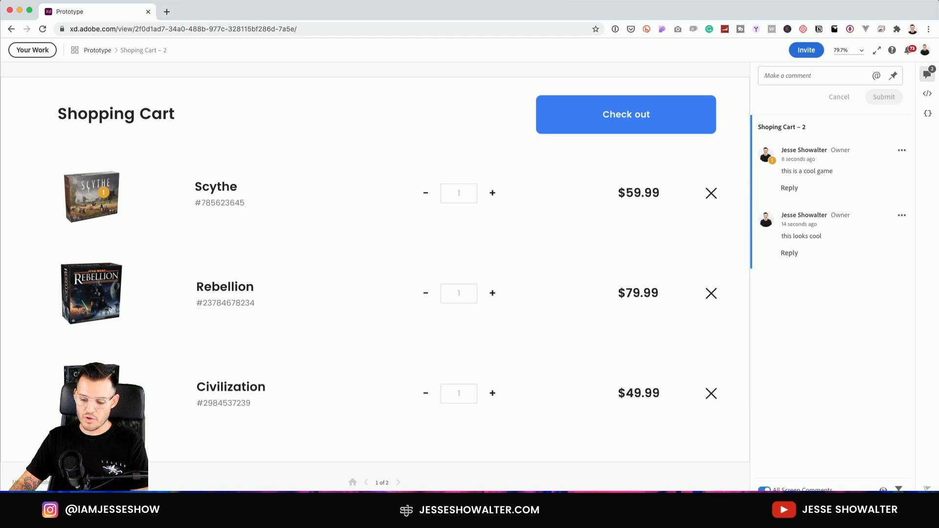
Open the development specs of the Shoping Cart – 2 screen and examine its colors, character styles and interactions
click(930, 97)
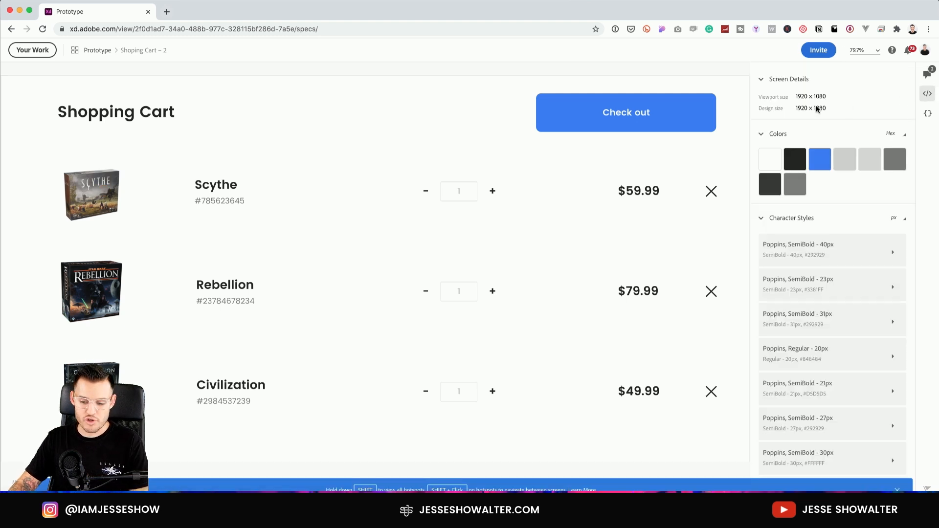
mouse_move(823, 164)
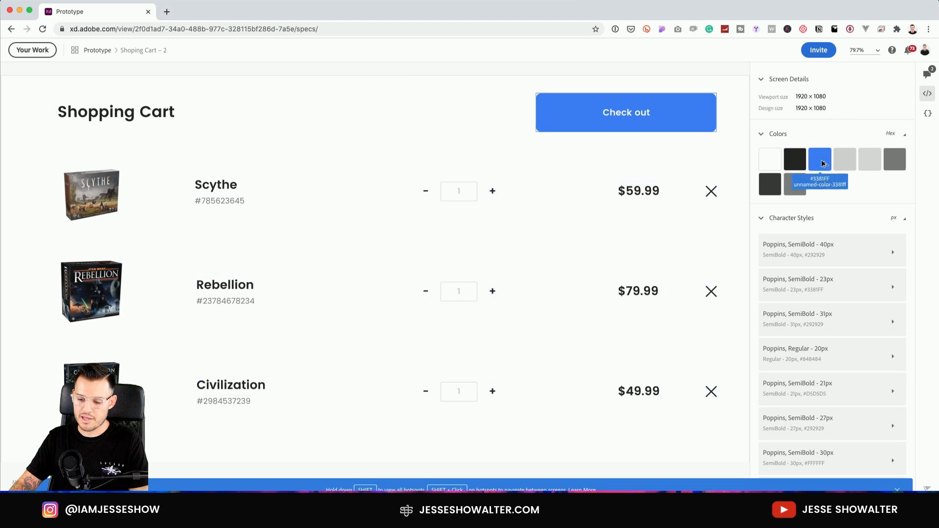
mouse_move(796, 189)
mouse_move(885, 163)
scroll(883, 166, down, 2)
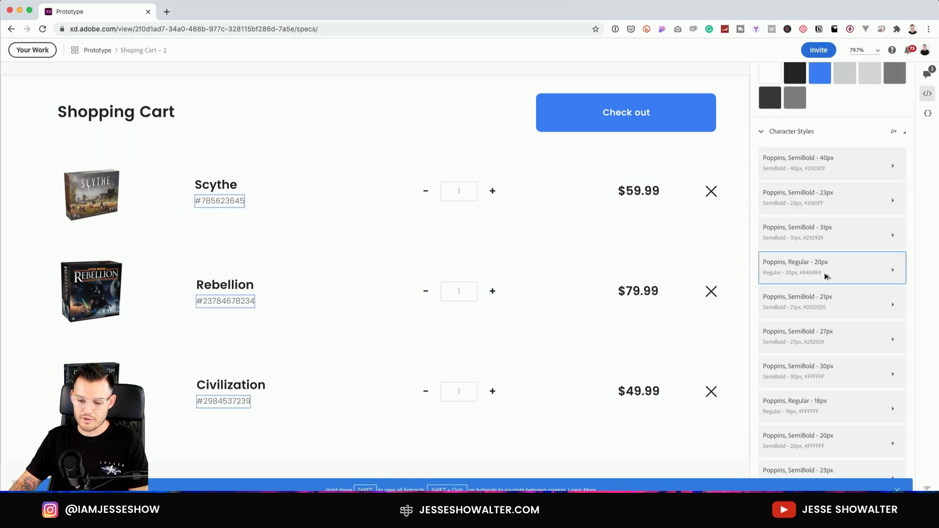
mouse_move(814, 233)
scroll(814, 234, down, 2)
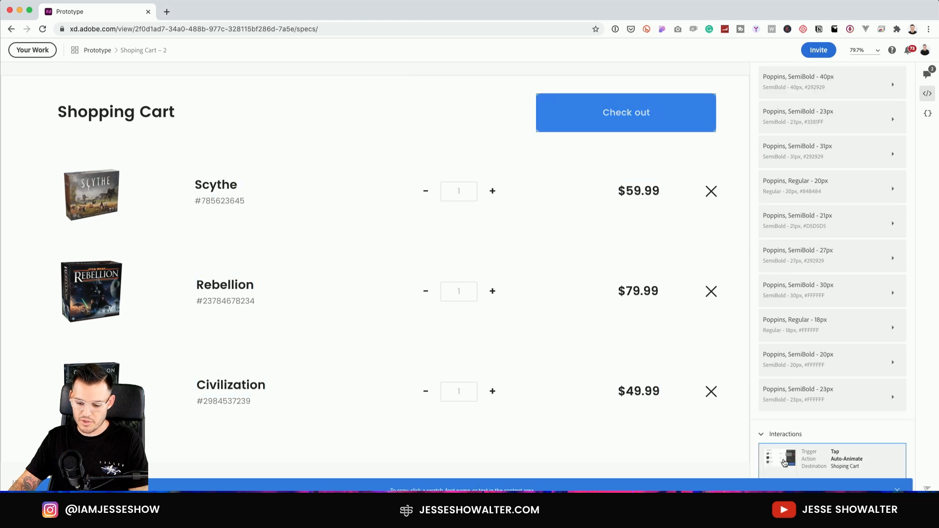
Follow the Auto-Animate interaction to the Shoping Cart screen and examine that screen's character styles and interaction
click(807, 463)
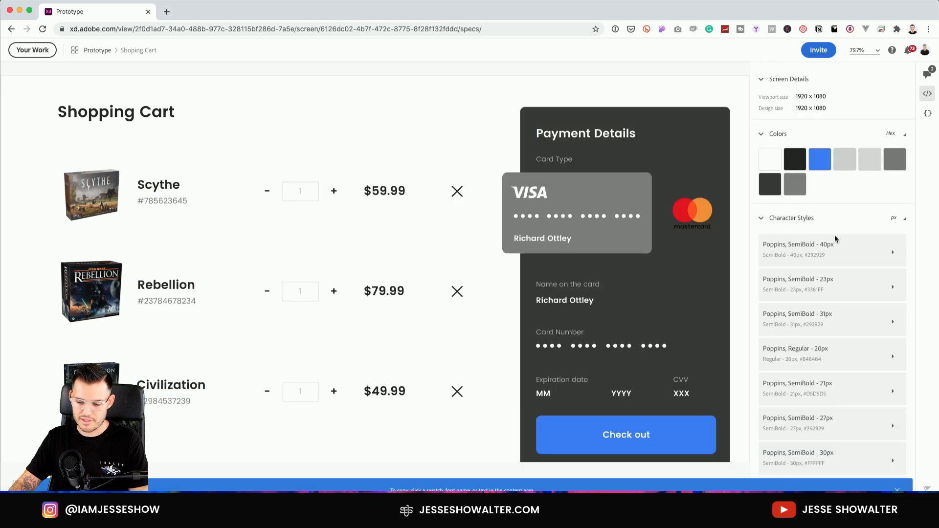
scroll(808, 464, down, 4)
mouse_move(798, 465)
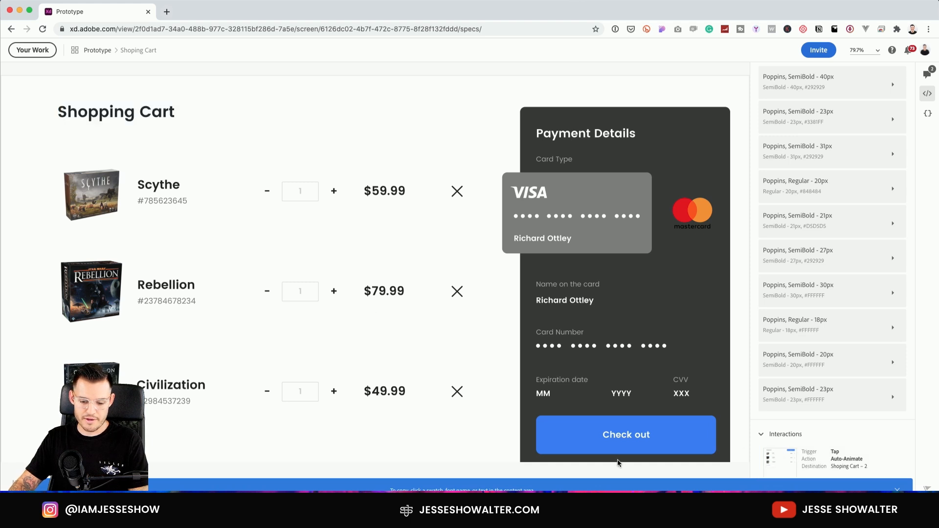
Inspect the Scythe title and its $59.99 price, examining the price's dimensions, text style, appearance and CSS
click(147, 196)
click(158, 187)
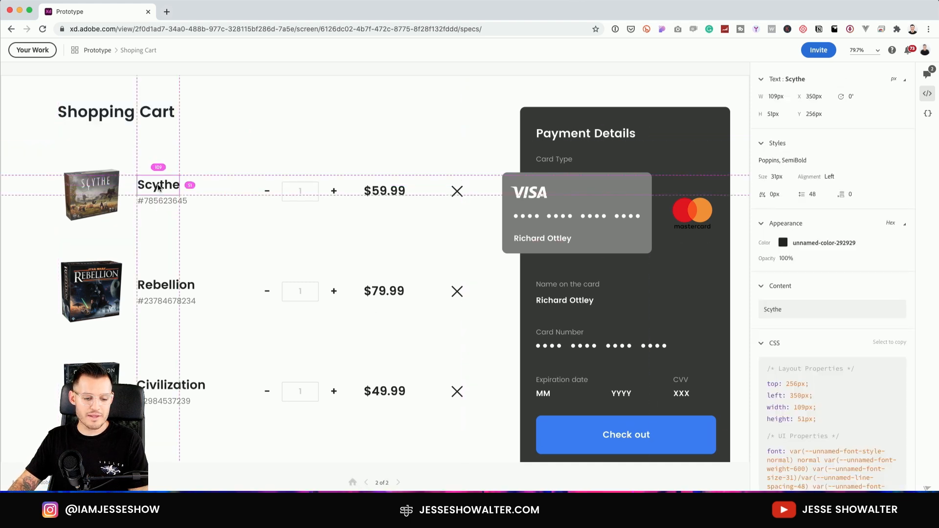
click(403, 191)
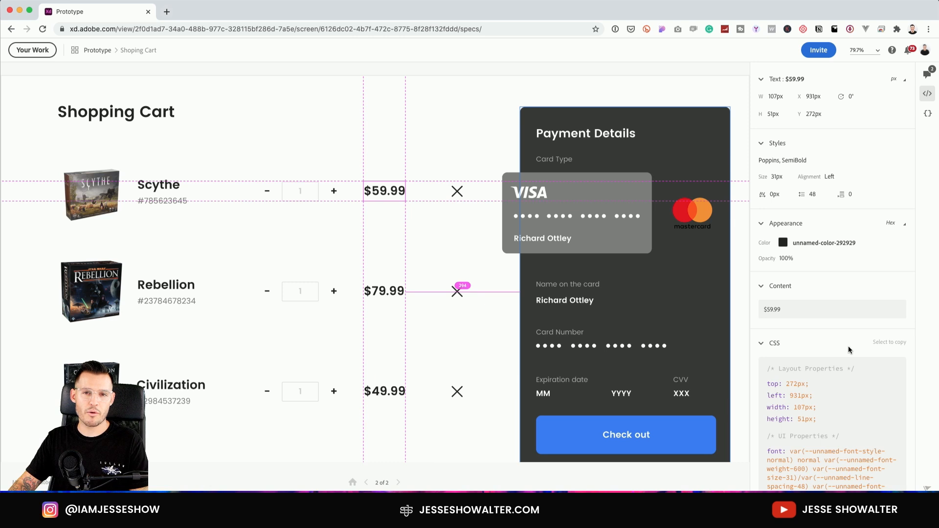
scroll(812, 401, down, 5)
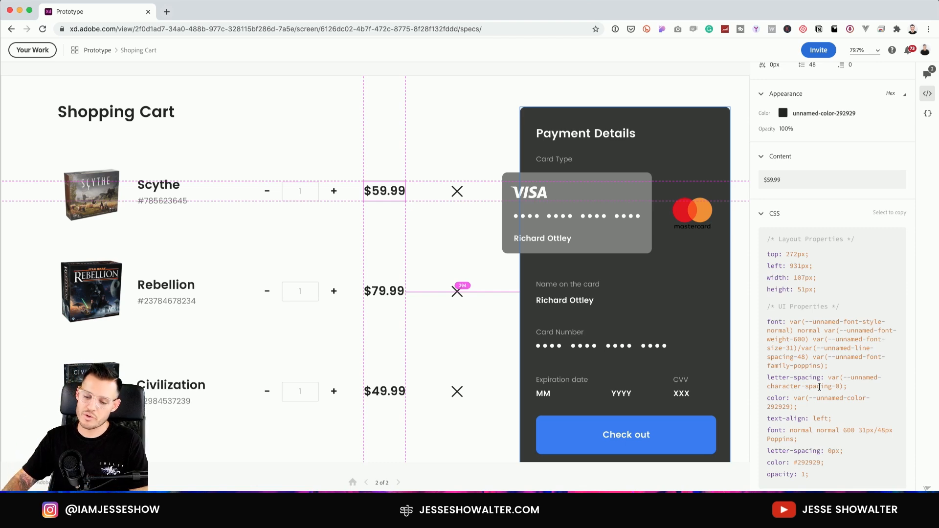
scroll(832, 380, up, 5)
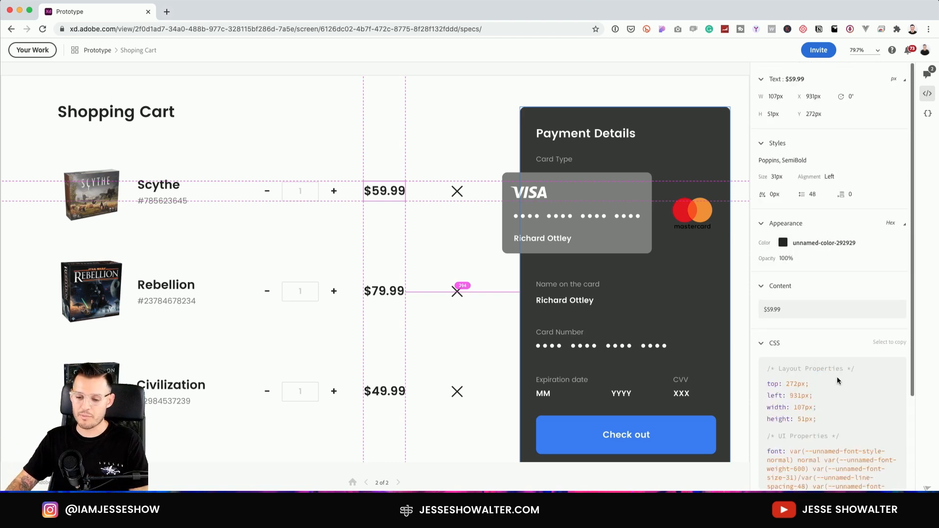
Open the prototype's CSS variables and examine the color, font and character style definitions
click(928, 114)
drag(801, 108, 832, 54)
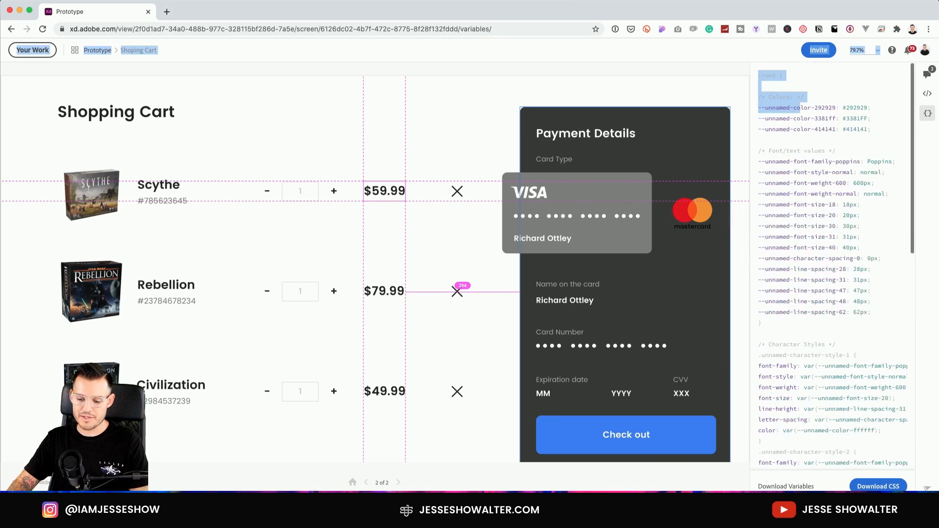
click(826, 119)
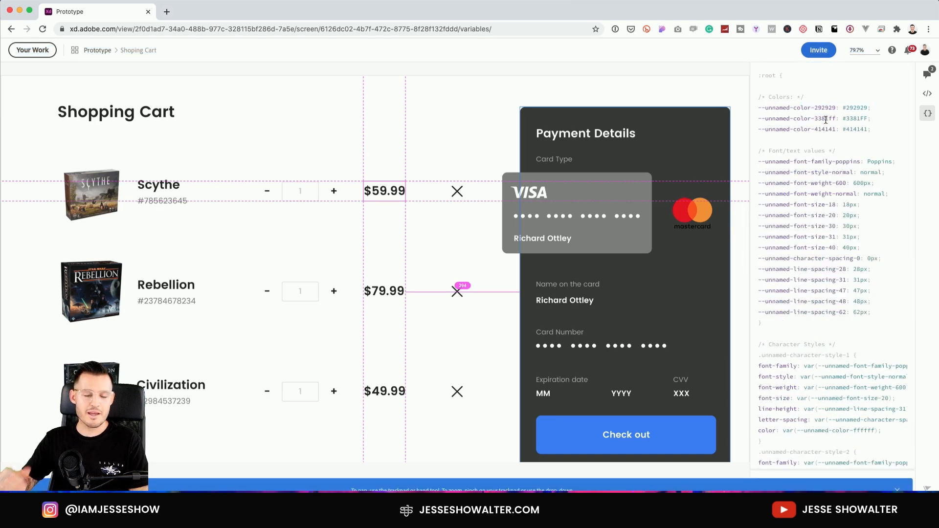